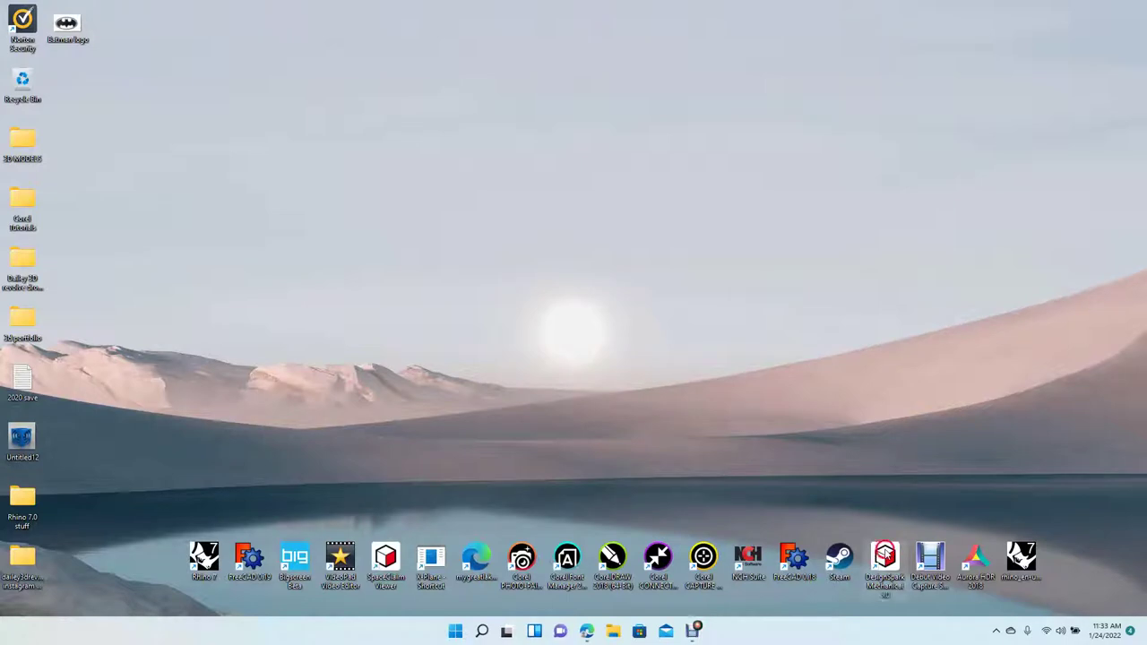
Launch DesignSpark Mechanical and create a new design, viewing its sketch grid in plan view.
double_click(884, 552)
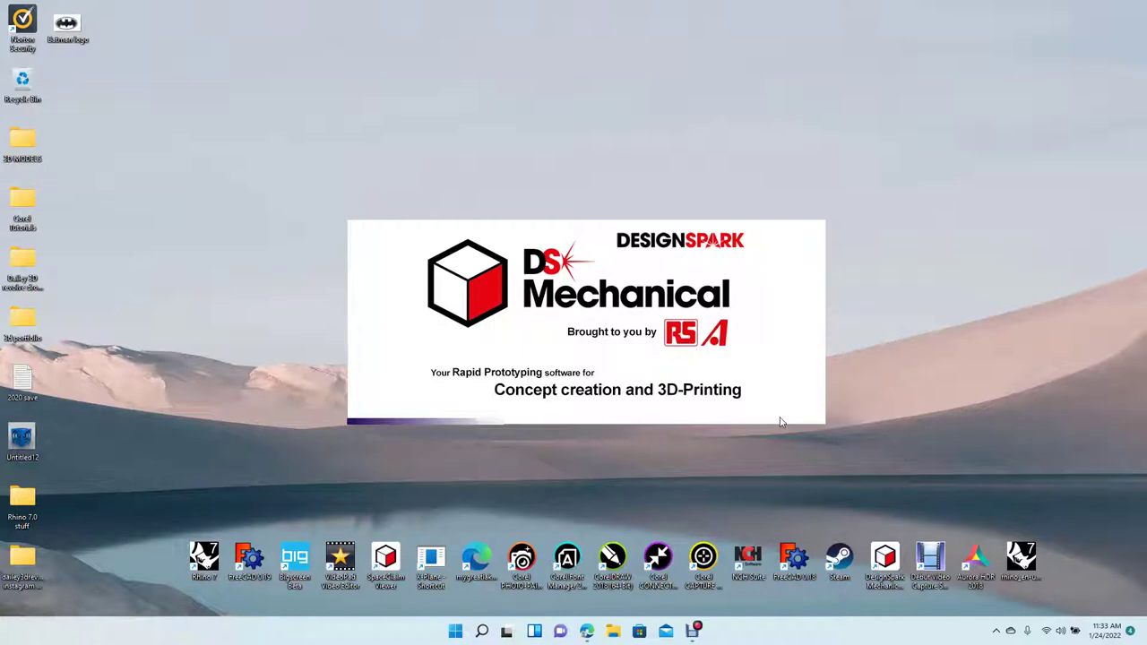
click(578, 331)
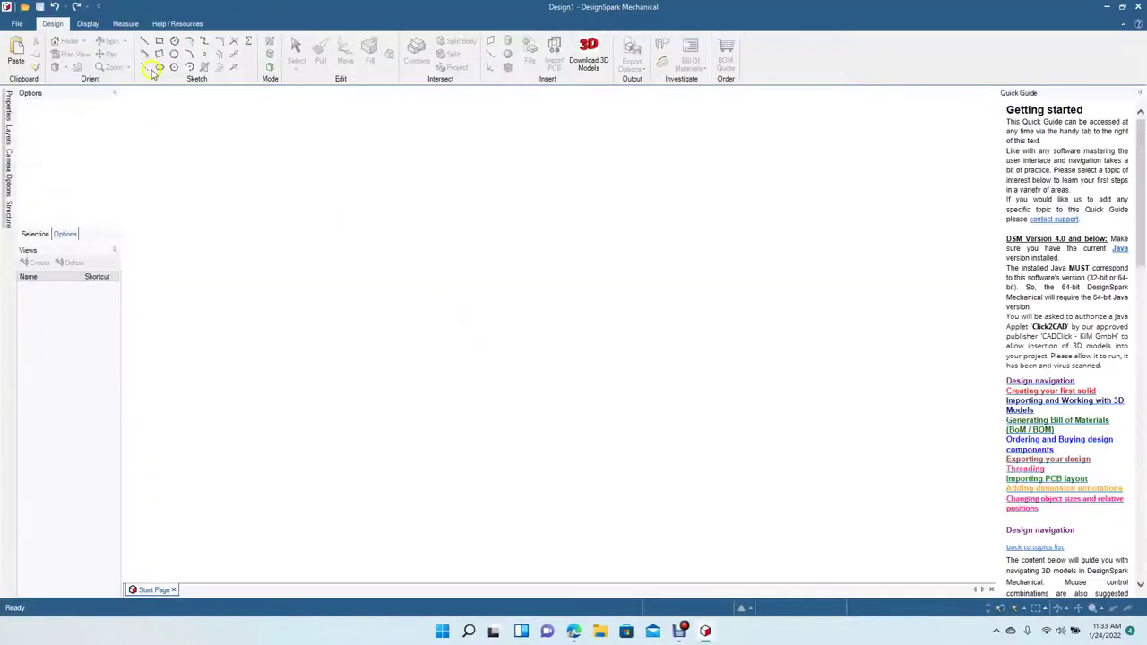
click(19, 25)
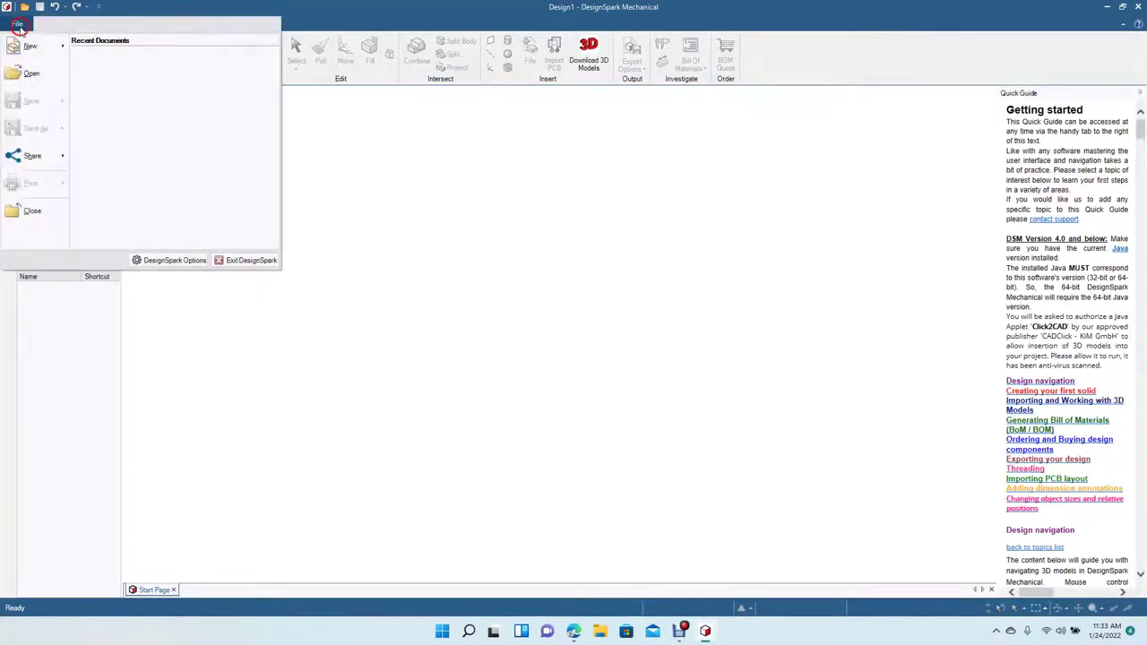
click(58, 46)
click(100, 59)
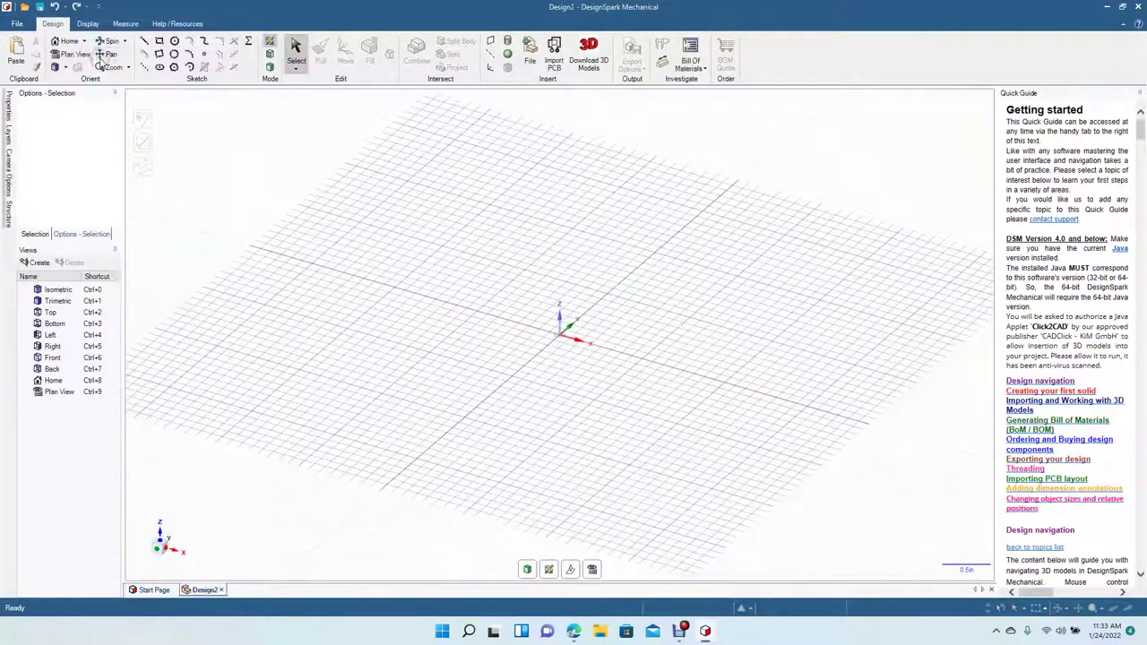
click(592, 570)
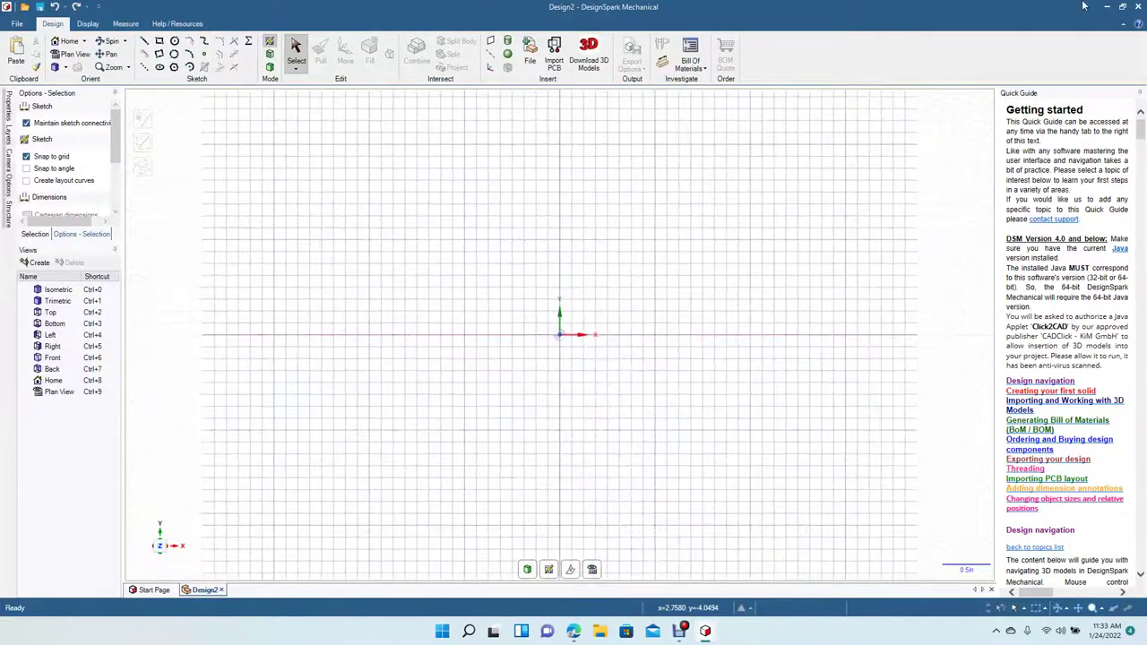
Insert the Batman logo image from the desktop onto the sketch grid near the origin as a tracing reference.
click(1123, 7)
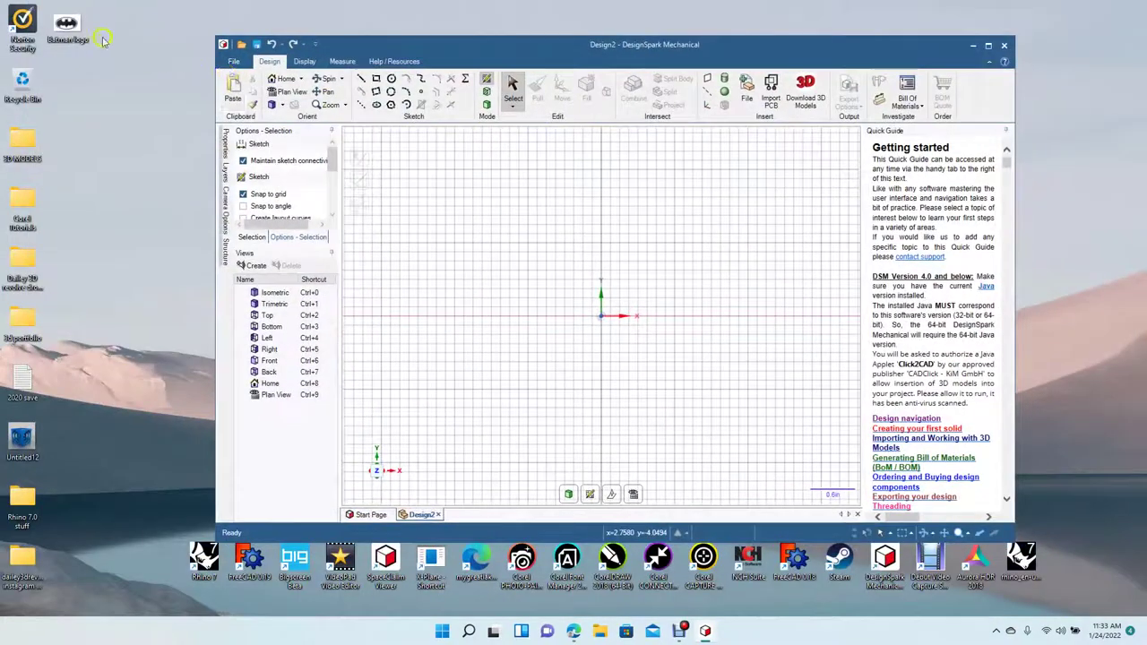
mouse_move(67, 23)
mouse_down()
mouse_move(335, 141)
mouse_move(608, 314)
mouse_up()
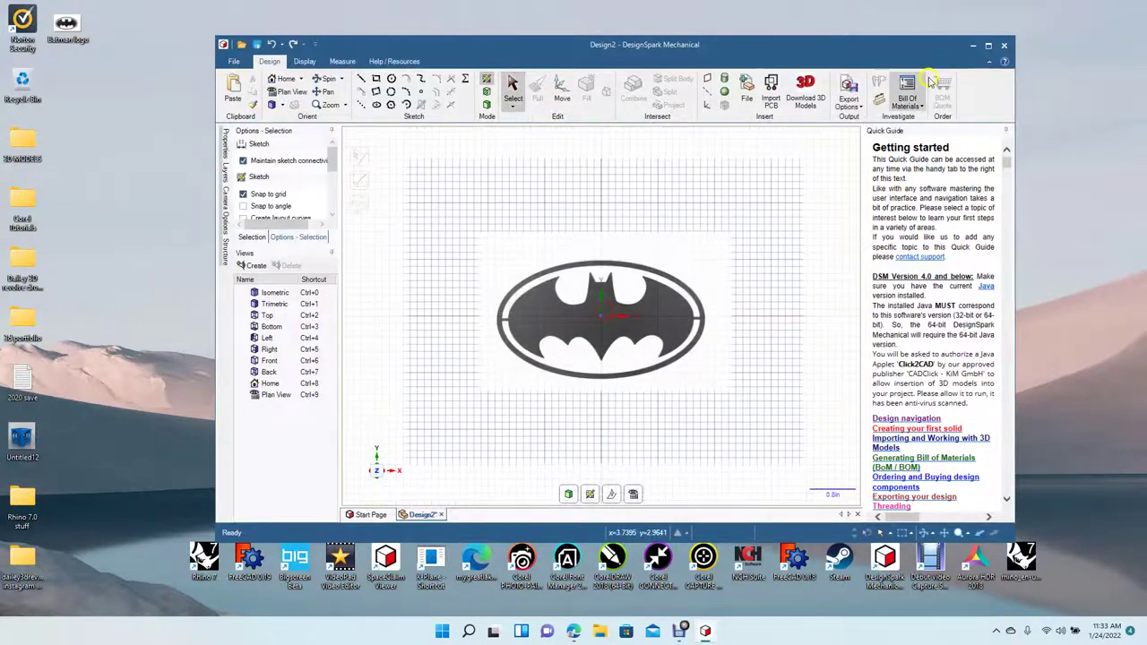
click(988, 45)
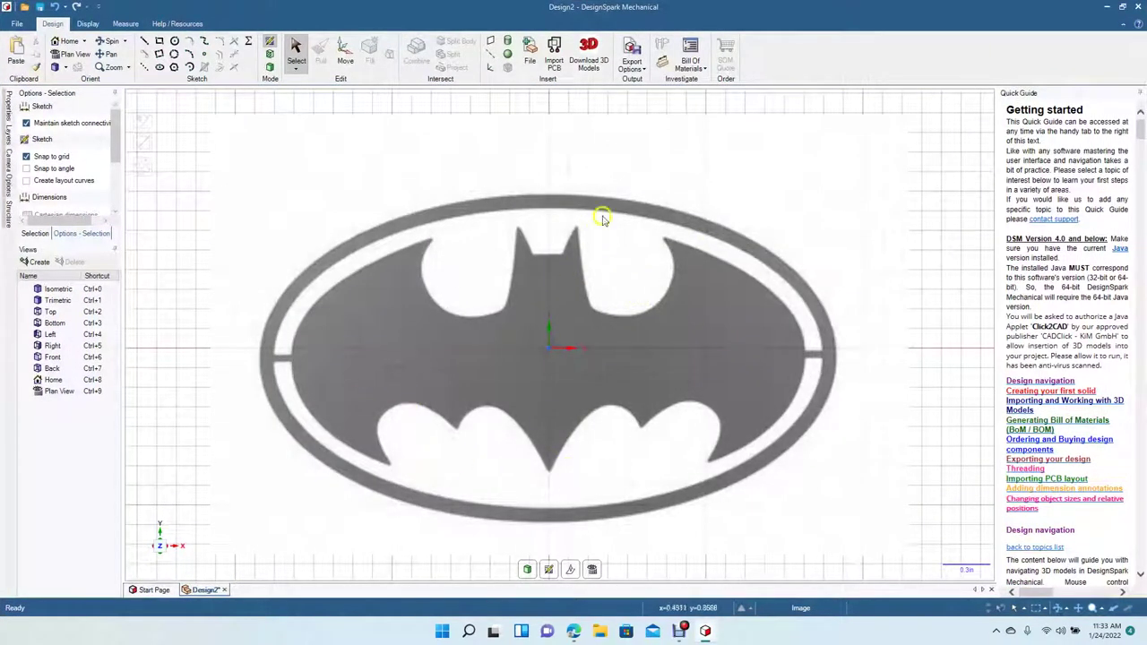
Sketch a vertical line about 1.875 in long through the logo's centre and set it as the mirror line.
click(144, 41)
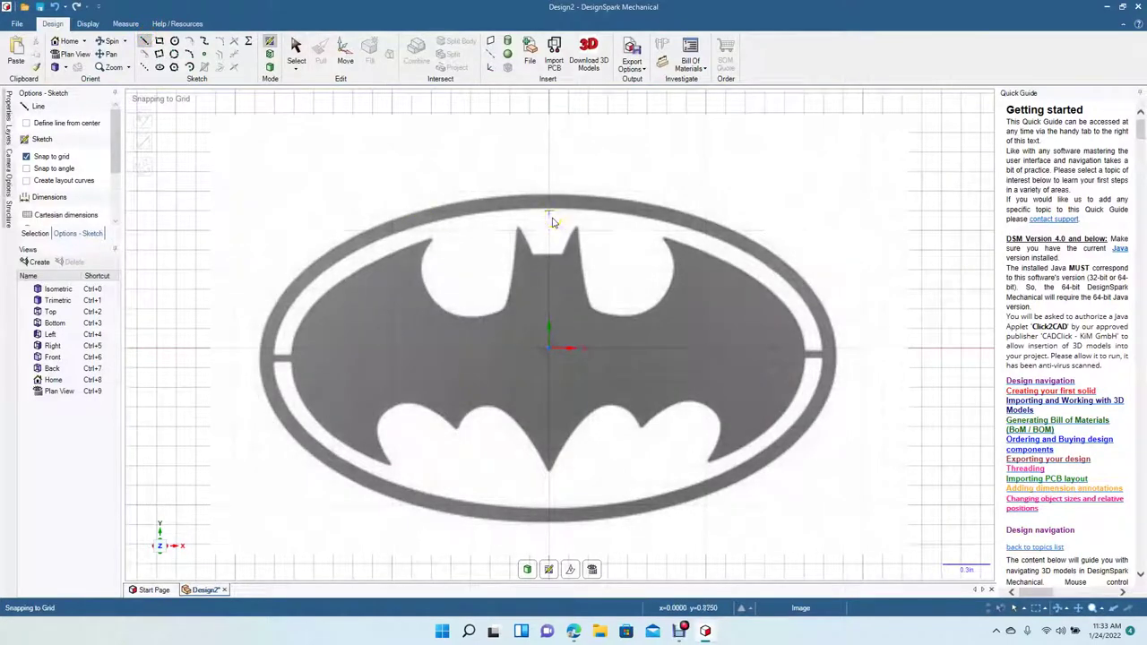
click(550, 212)
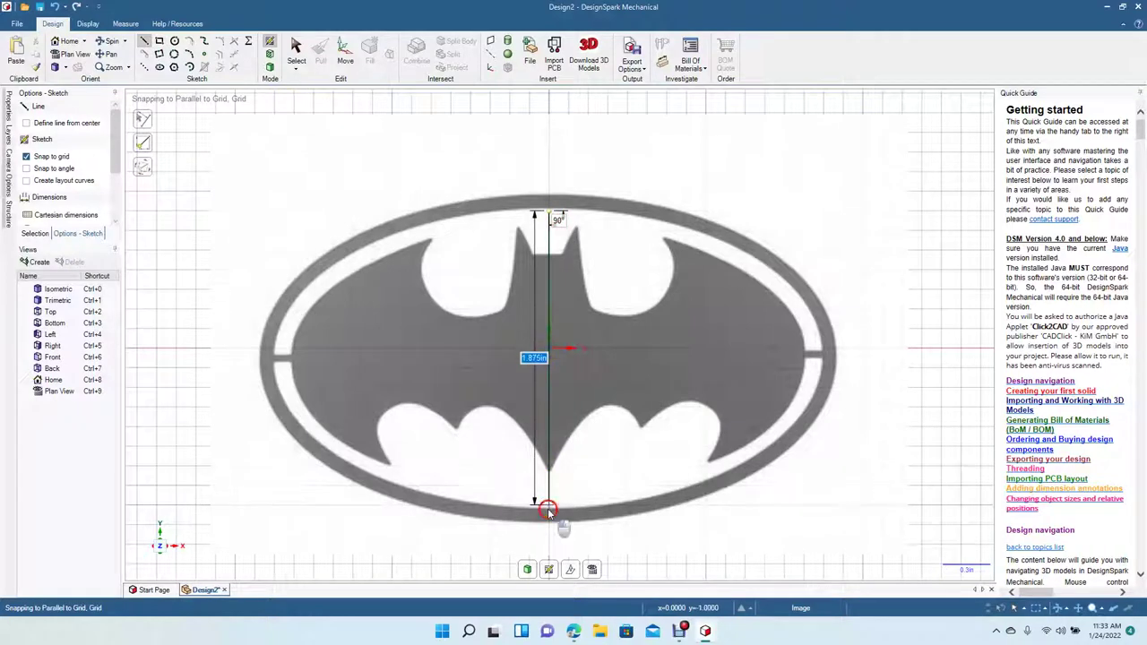
click(548, 509)
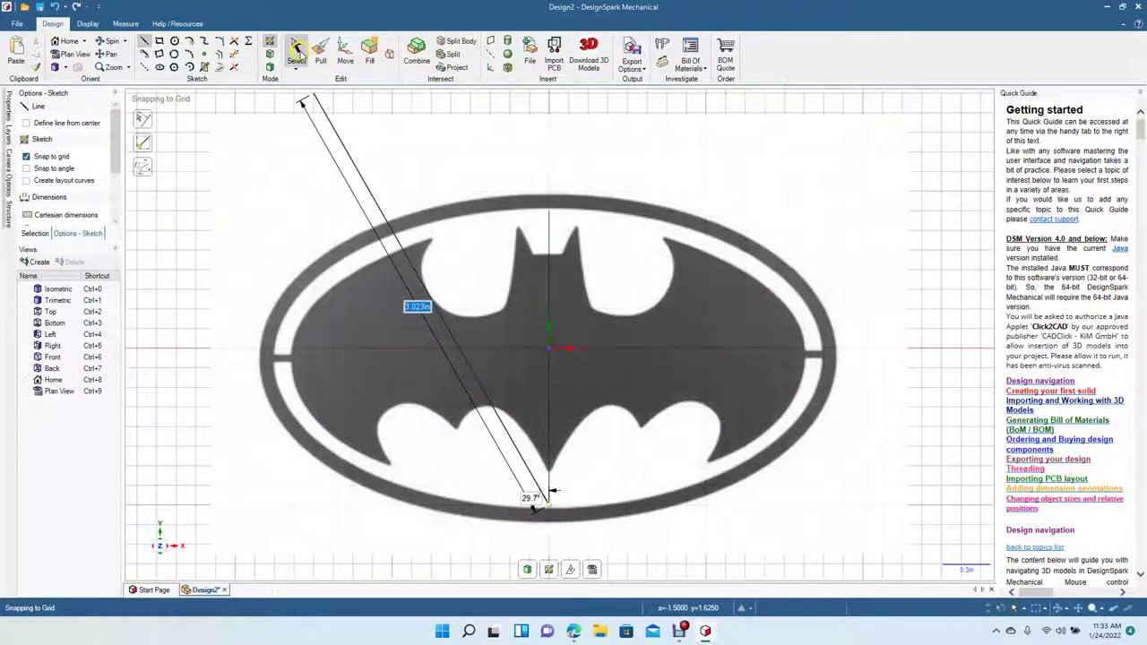
click(297, 52)
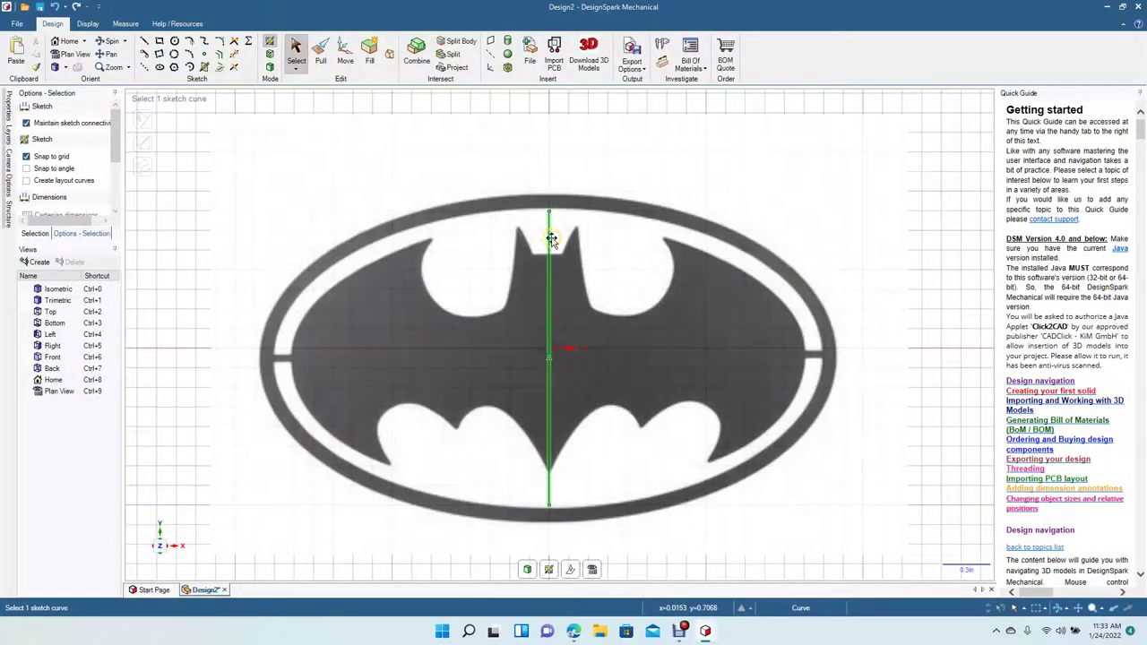
right_click(552, 240)
click(574, 248)
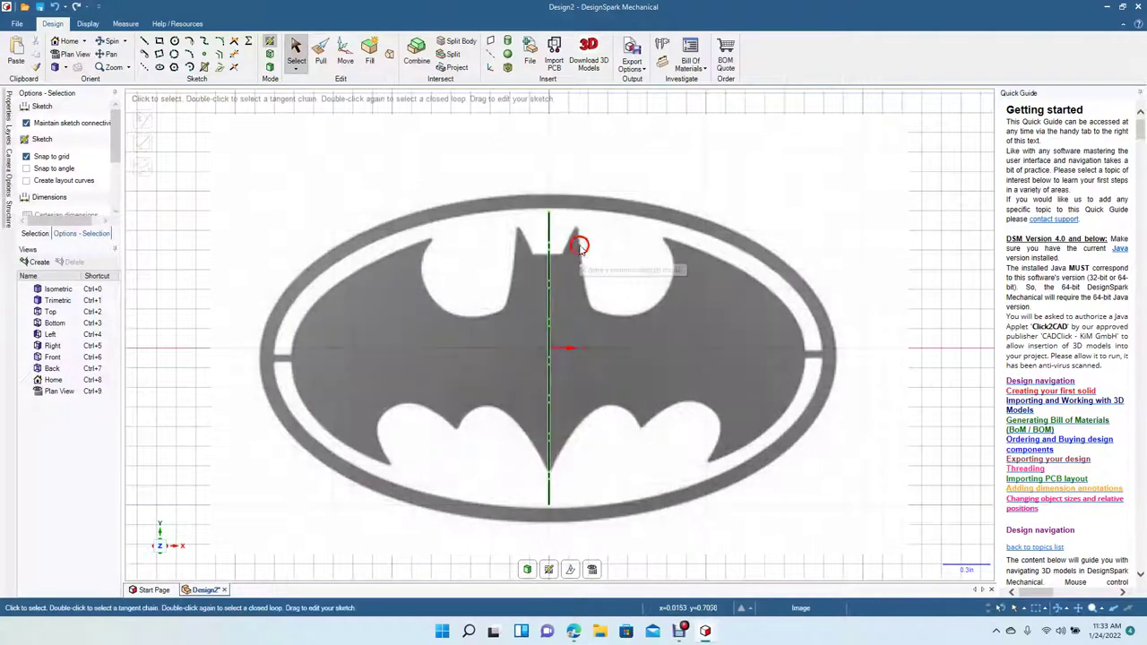
Turn off grid snapping and trace the left half of the head and ear with three connected lines, the inner ear edge about 0.21 in long.
scroll(500, 371, up, 5)
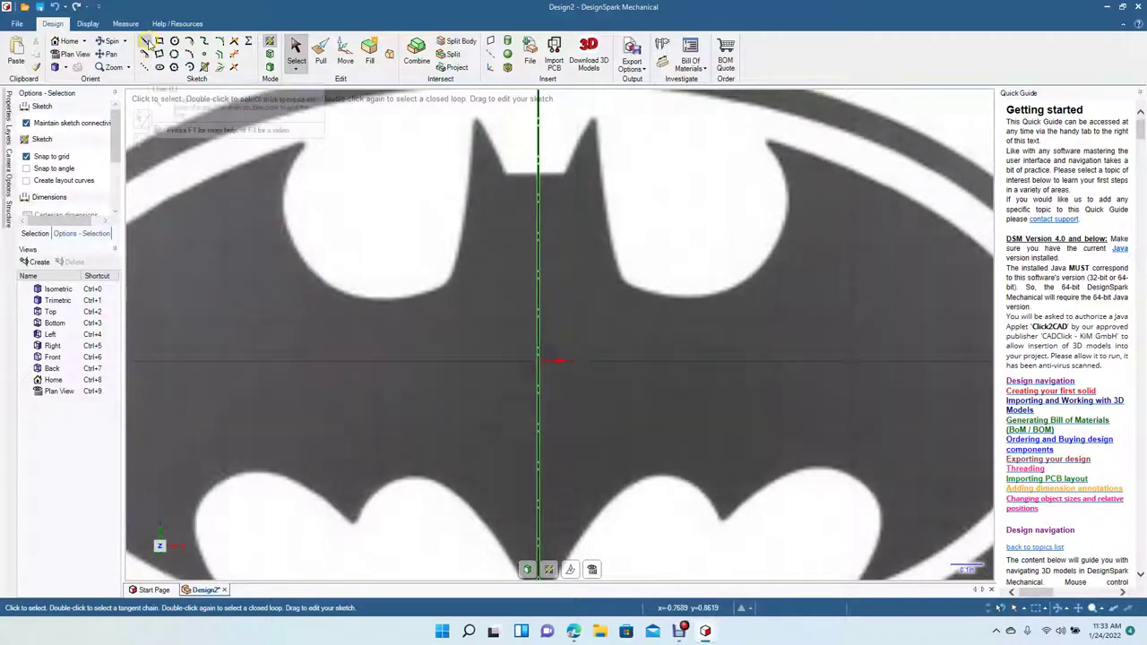
click(148, 42)
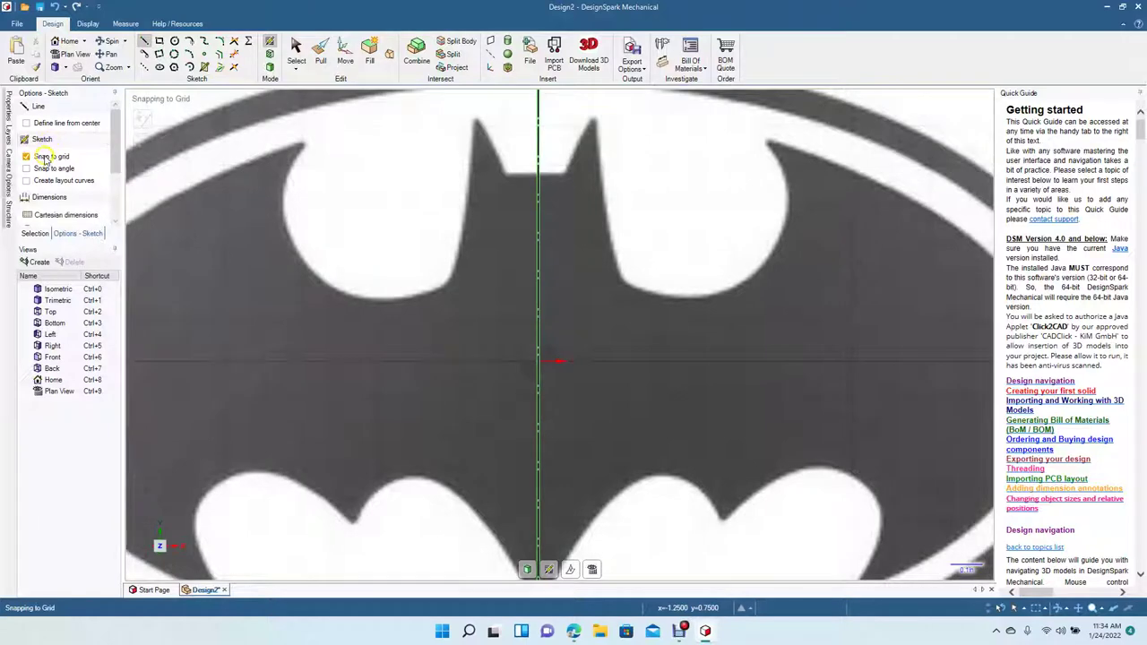
click(43, 156)
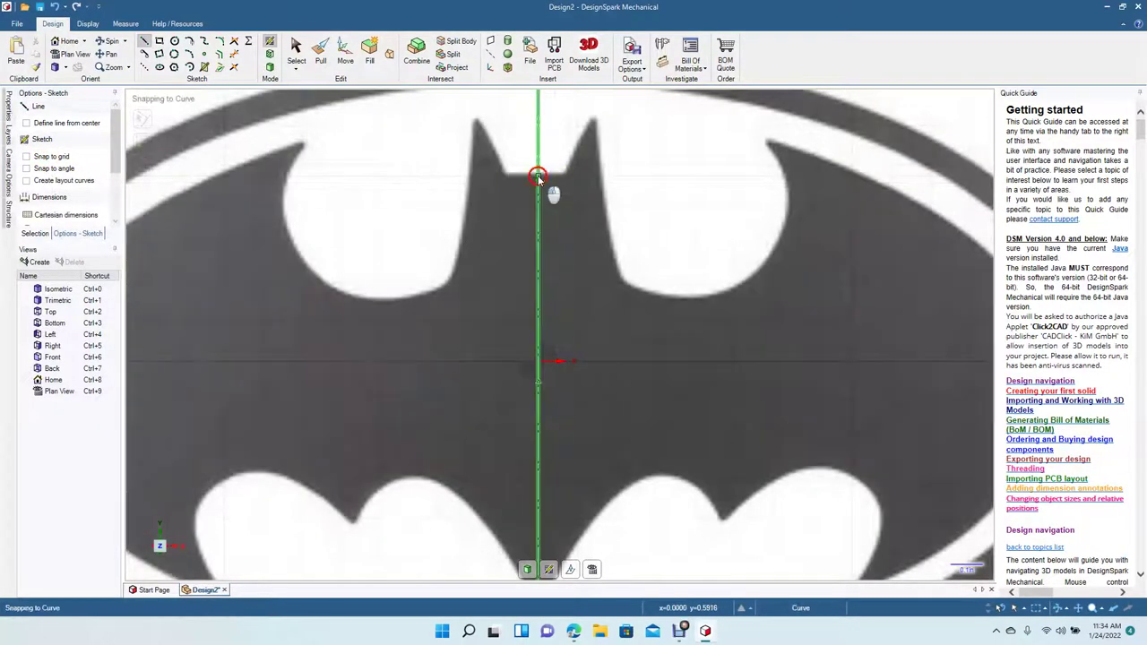
click(537, 175)
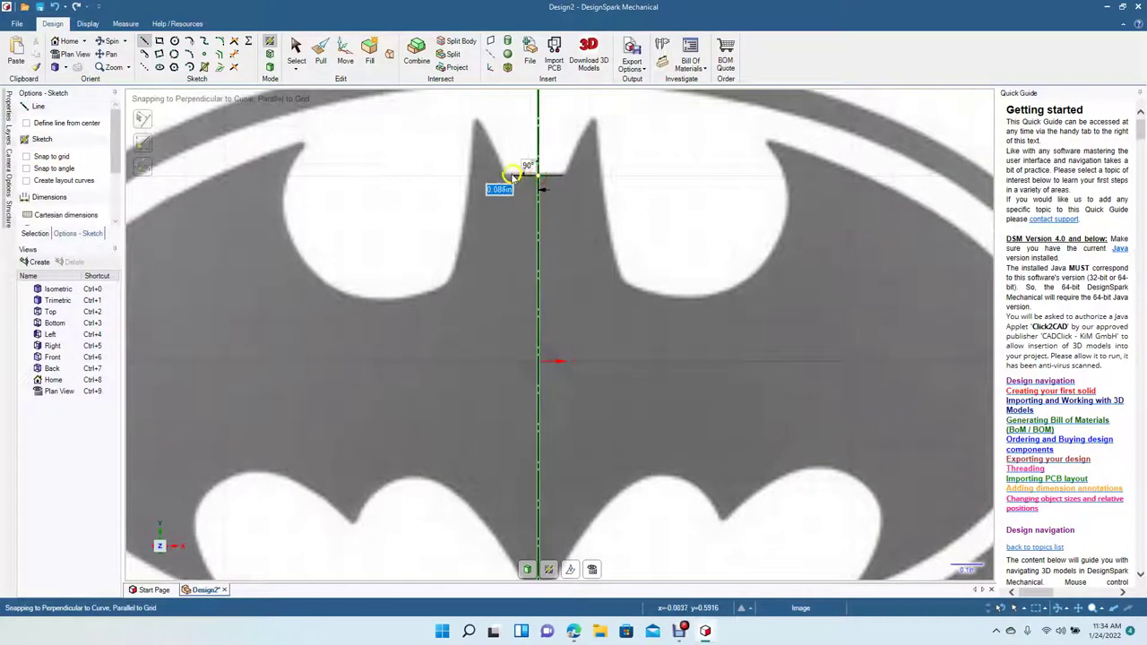
click(506, 175)
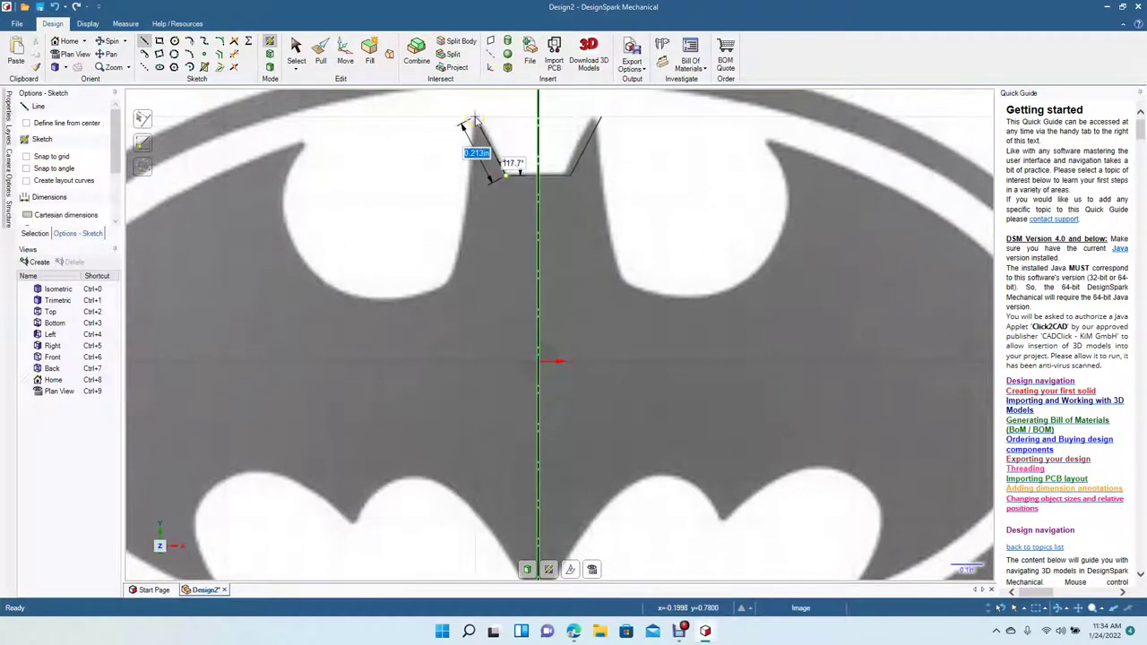
click(476, 118)
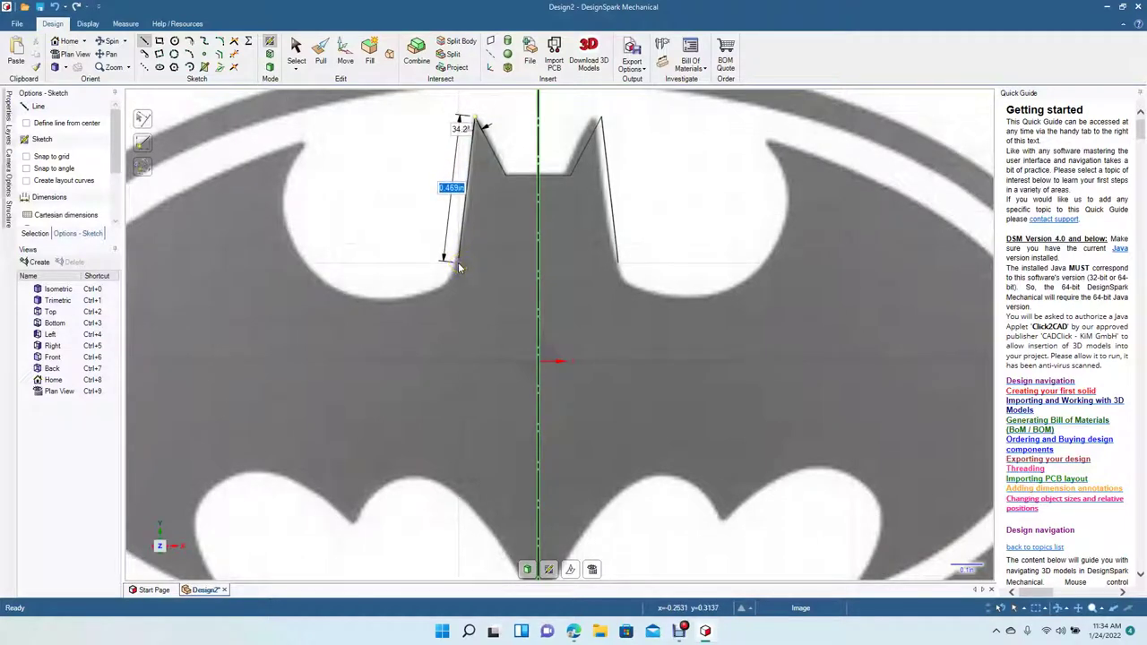
mouse_move(459, 267)
mouse_down()
mouse_move(455, 278)
mouse_move(457, 258)
mouse_up()
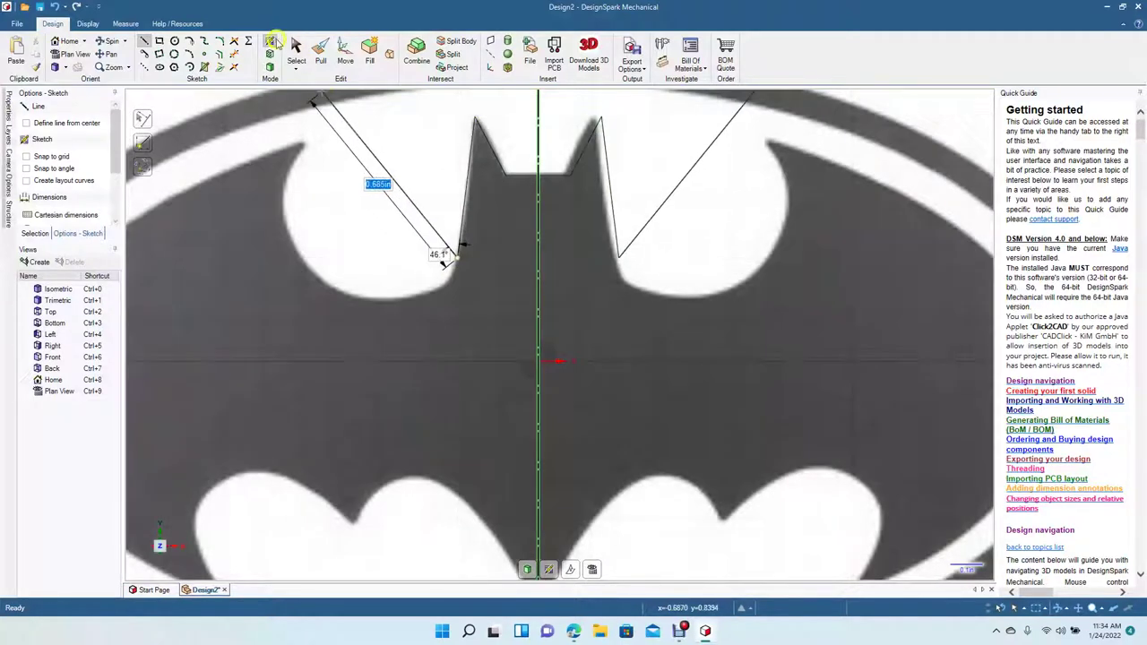
click(292, 49)
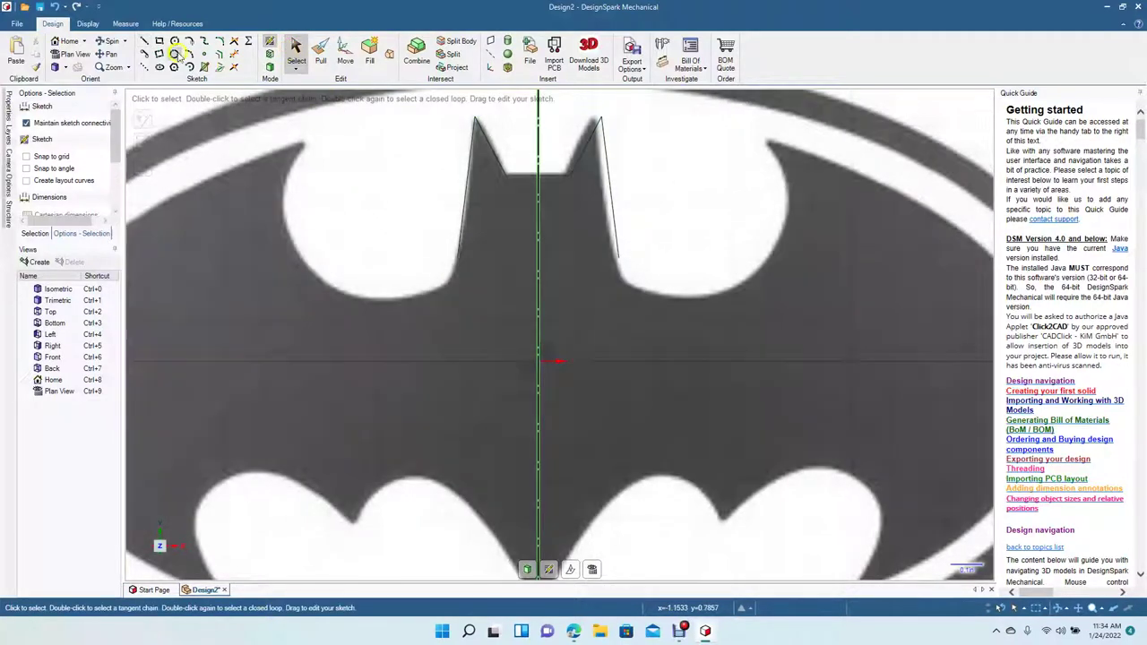
Trace the cut-out left of the head with two connected three-point arcs, radii about 0.24 in and 0.35 in, up to the wing tip.
click(190, 54)
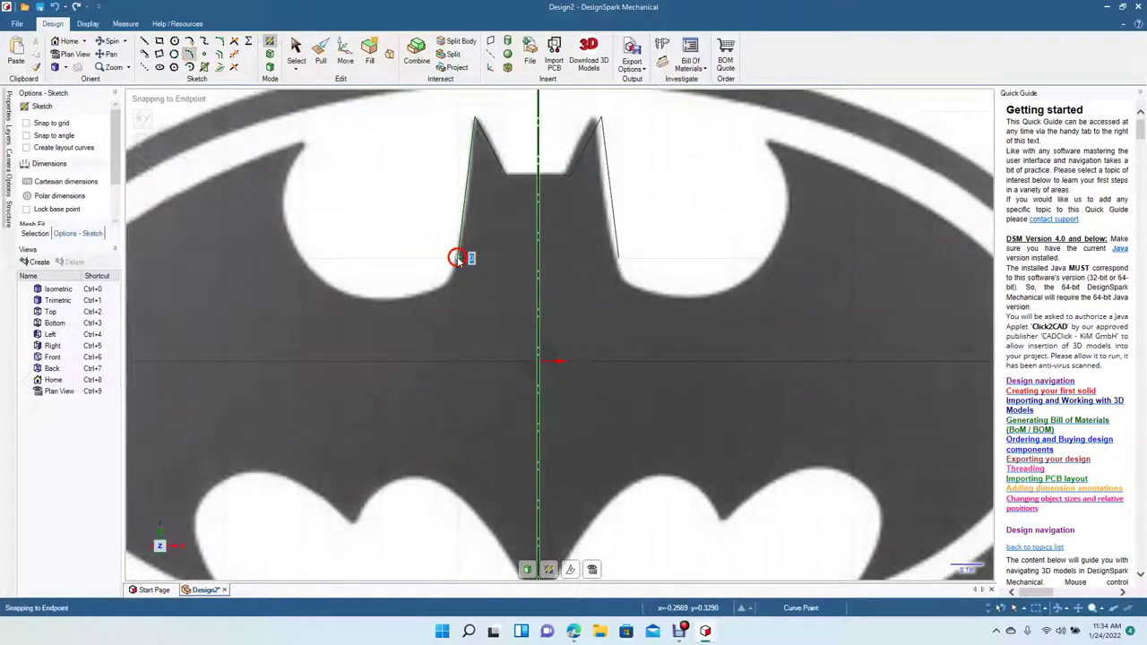
drag(457, 263, 361, 304)
click(363, 303)
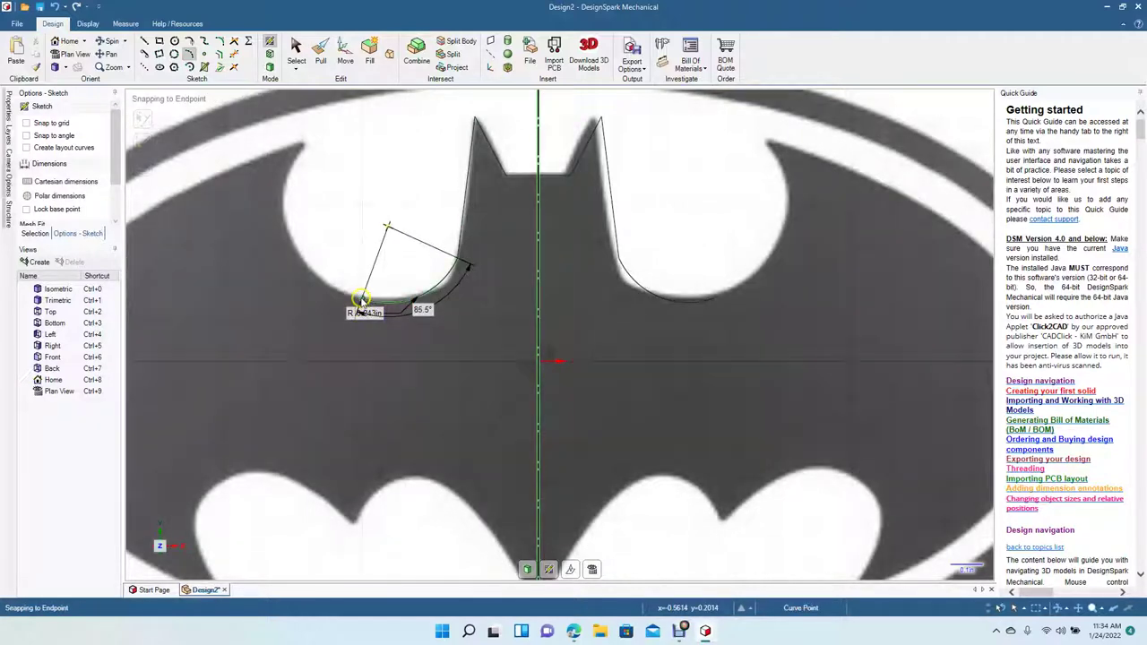
click(361, 300)
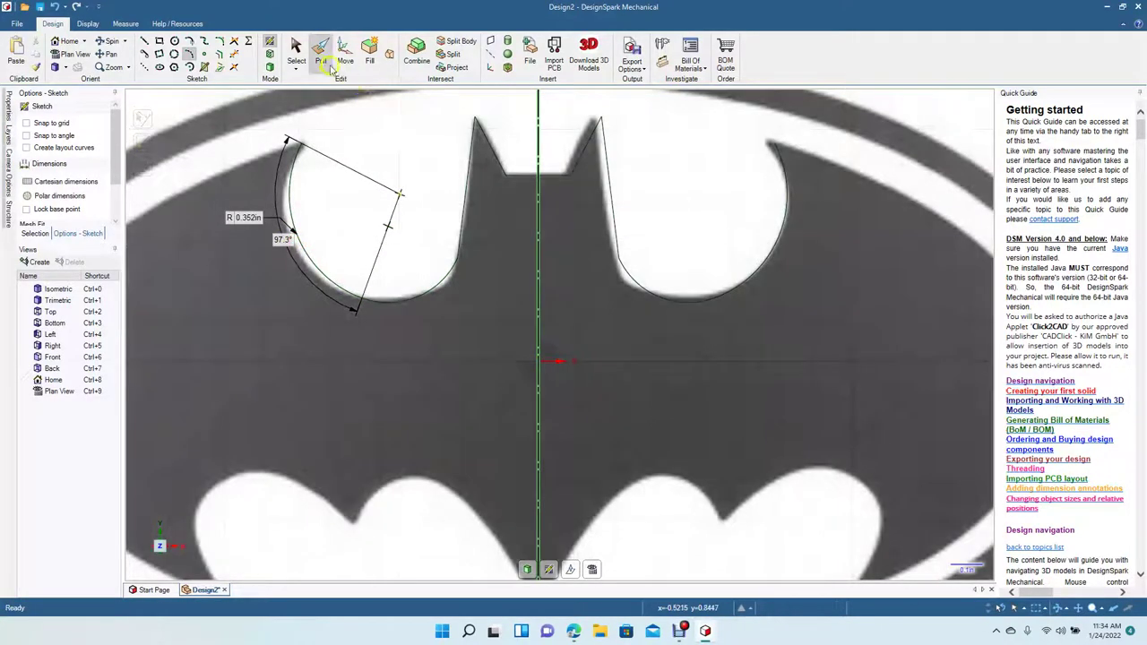
click(296, 49)
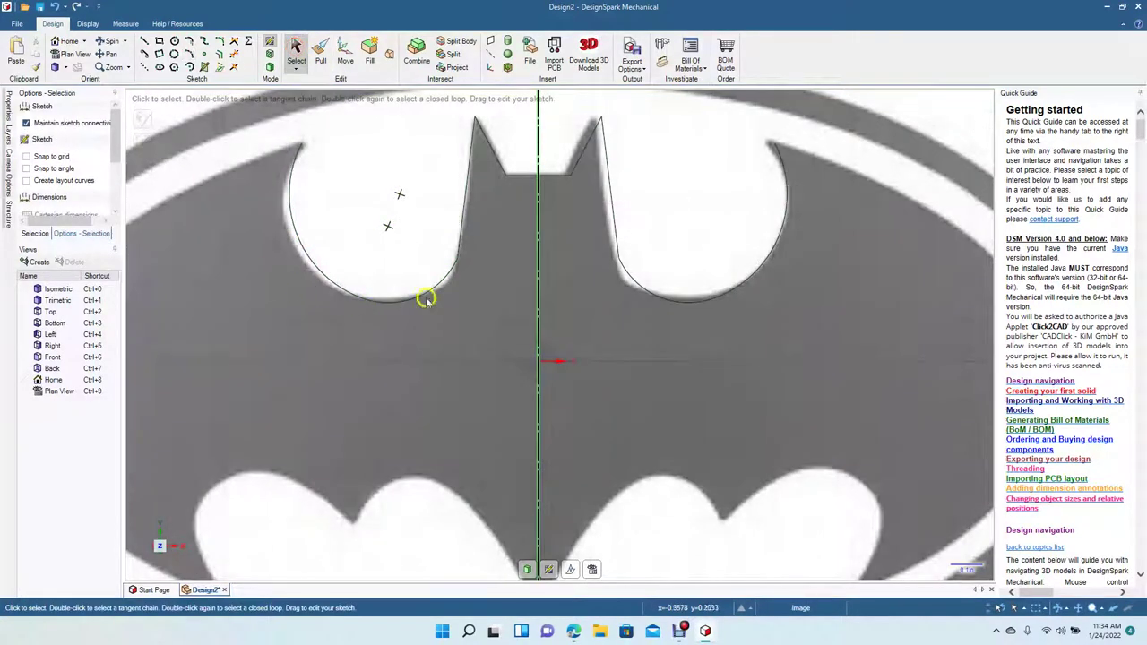
Try to trace the left wing's upper outer edge with a single three-point arc of about 1.15 in radius.
scroll(366, 364, down, 5)
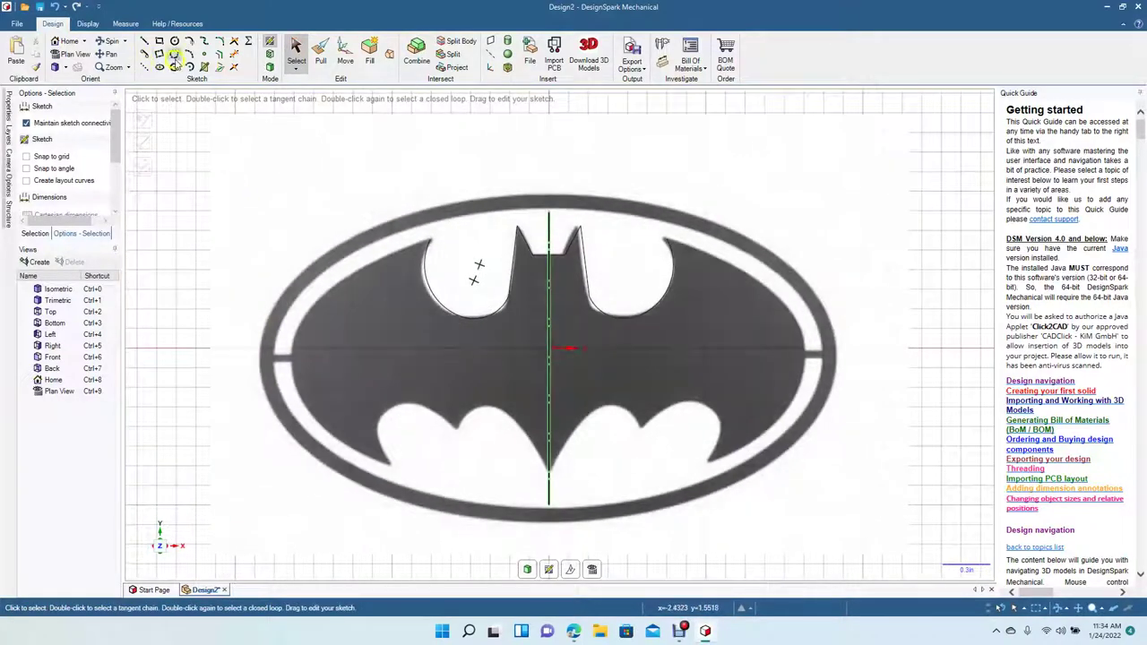
click(189, 54)
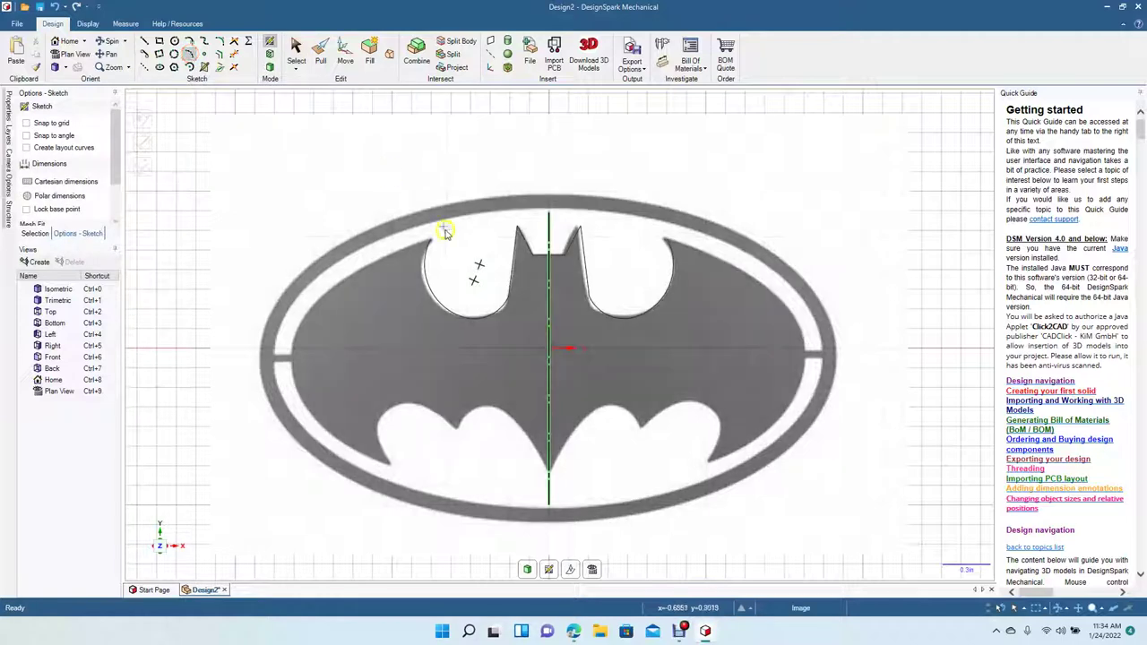
click(432, 241)
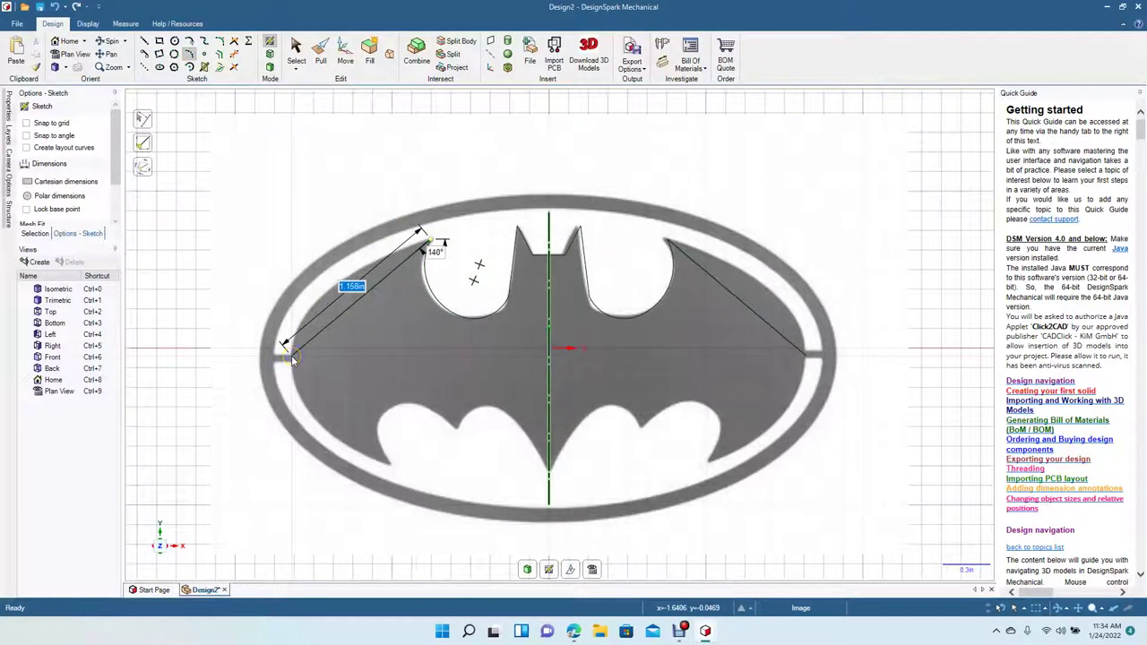
click(292, 358)
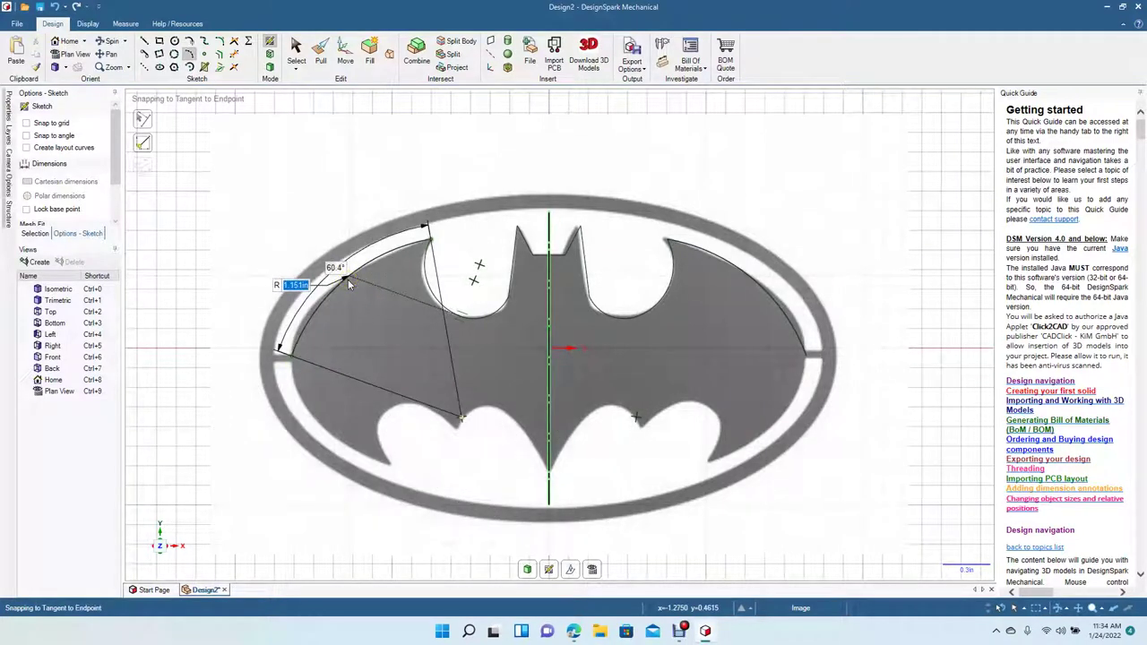
click(348, 284)
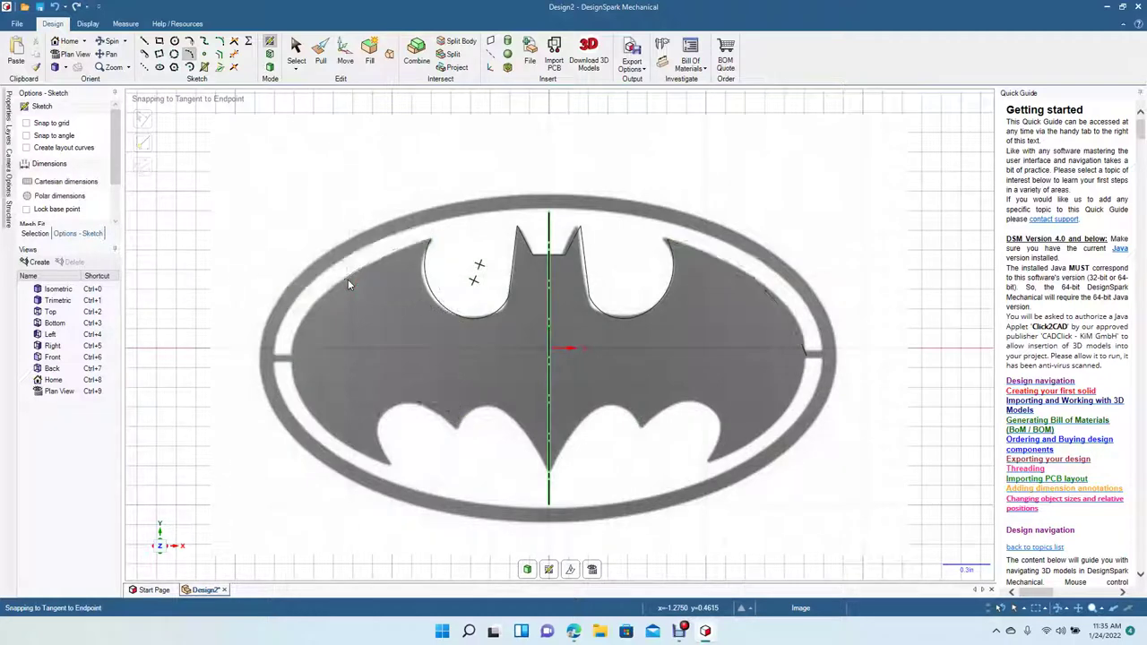
click(337, 201)
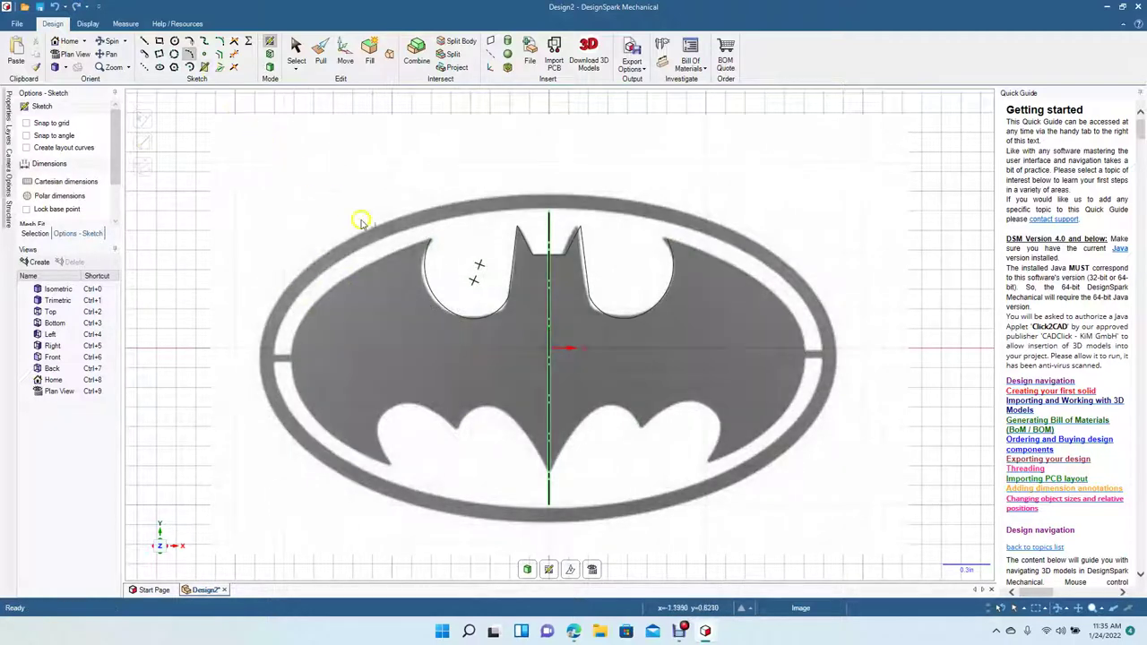
Trace the left wing's upper outer edge from its tip with two connected three-point arcs, radii about 1.6 in and 0.64 in.
click(428, 242)
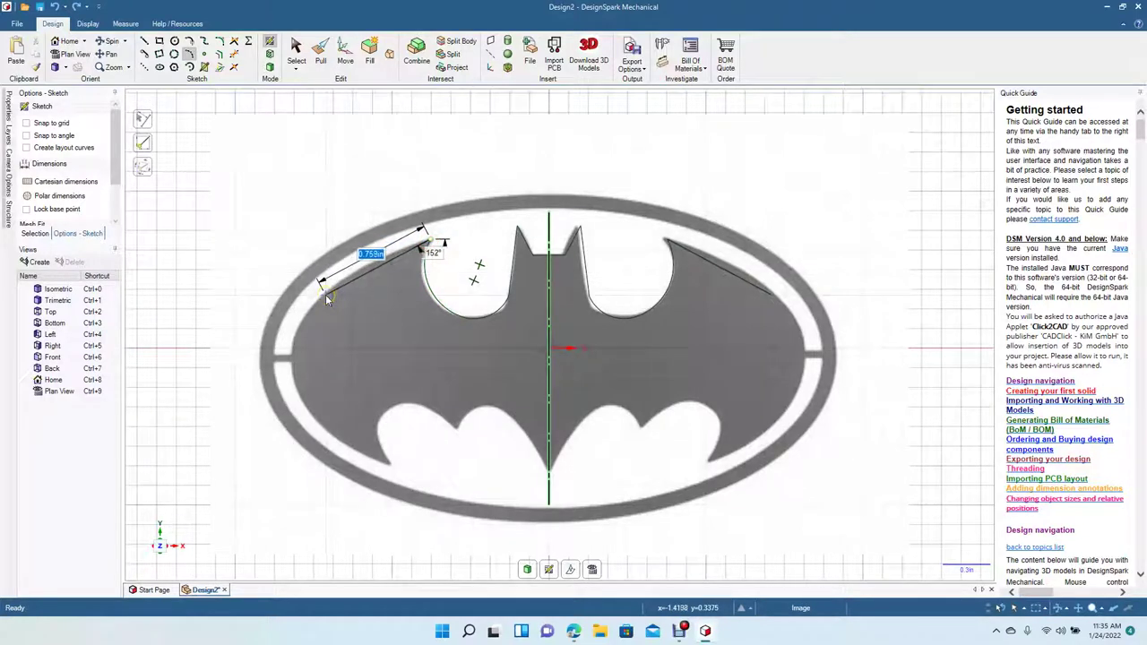
click(327, 299)
click(391, 255)
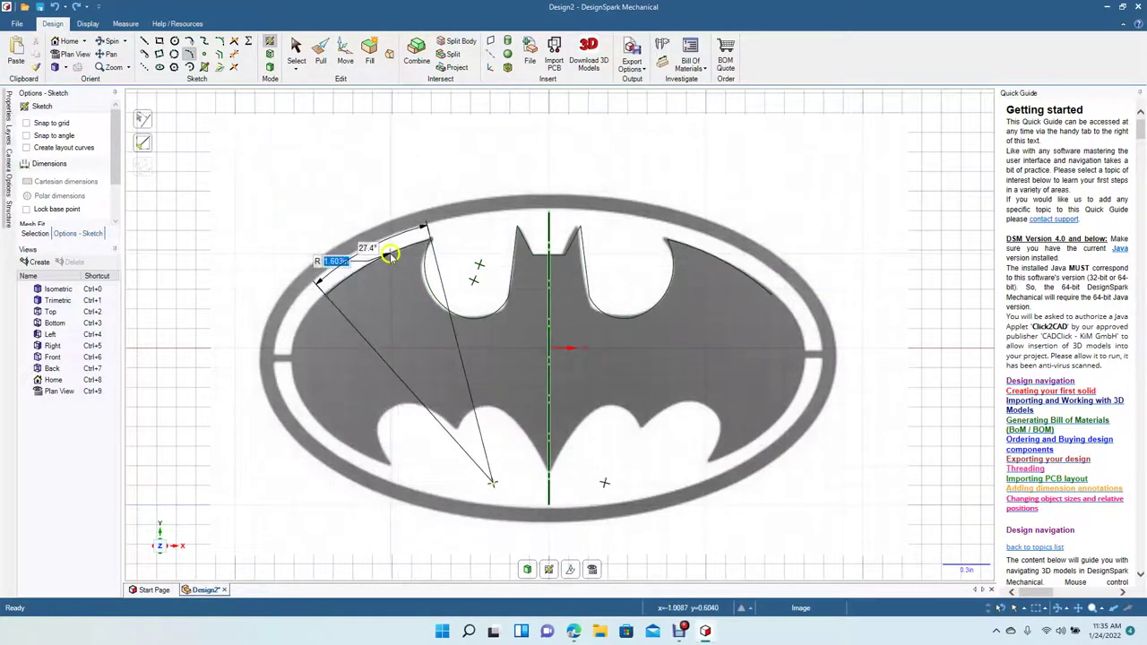
click(328, 297)
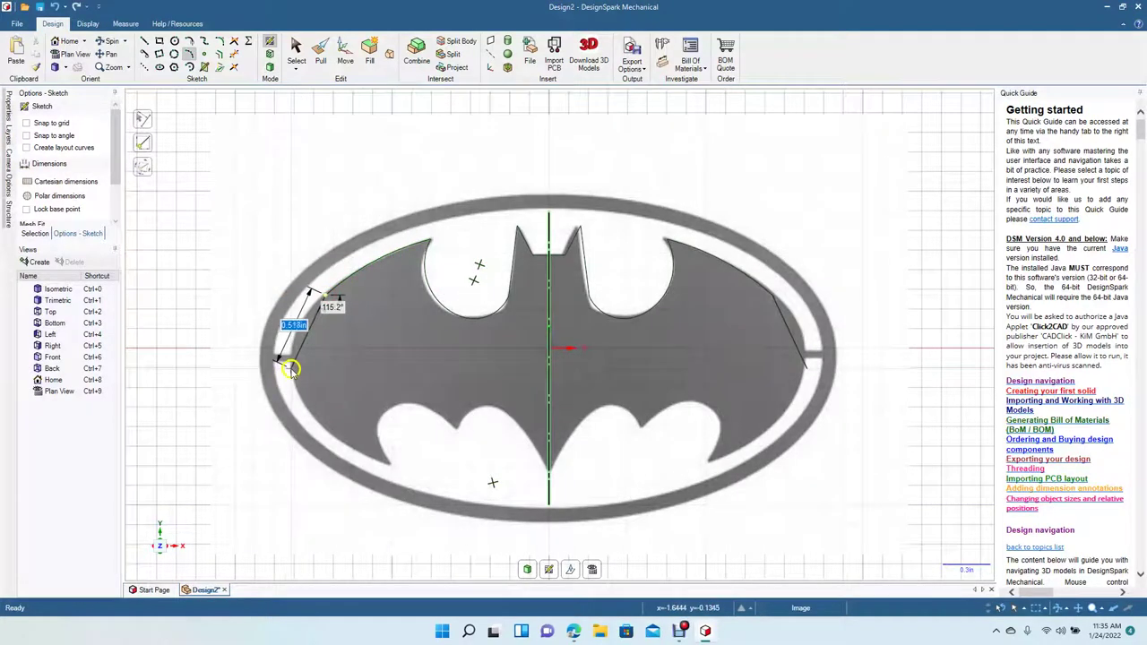
click(293, 367)
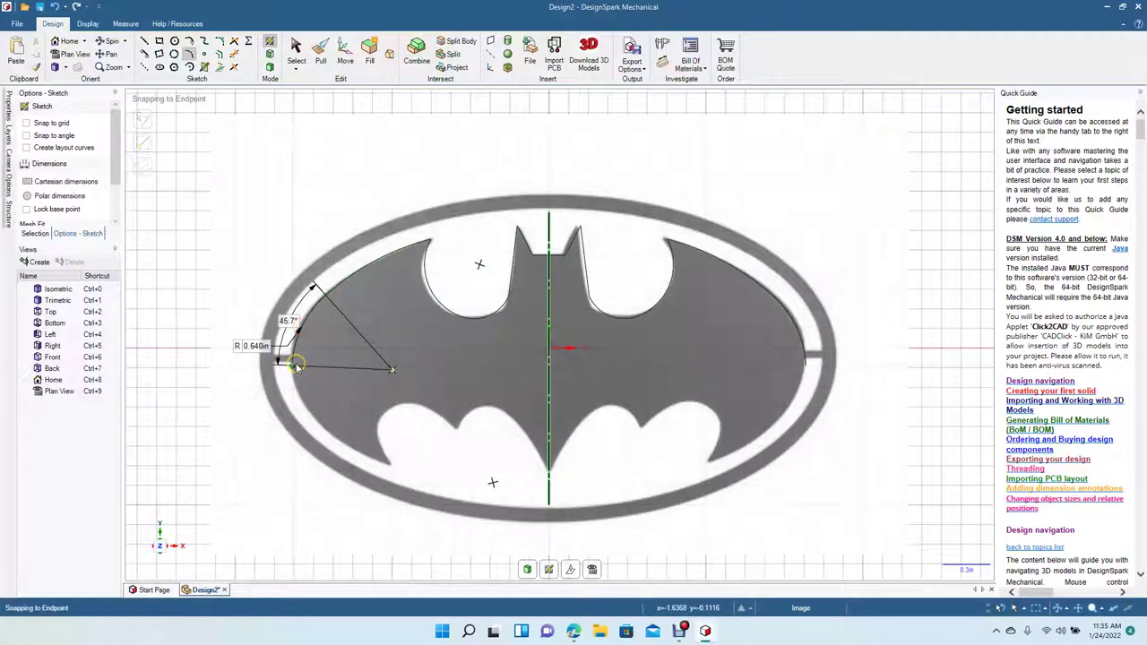
Trace the left wing's lower outer edge down to its lower tip with a three-point arc of about 0.73 in radius.
click(295, 366)
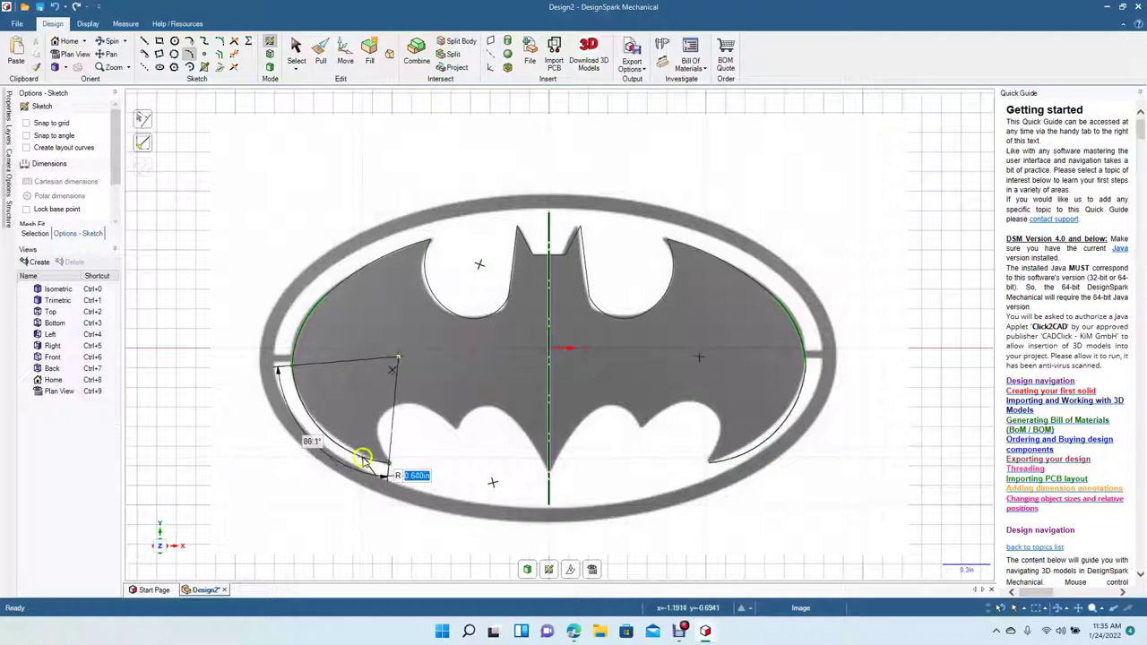
click(361, 456)
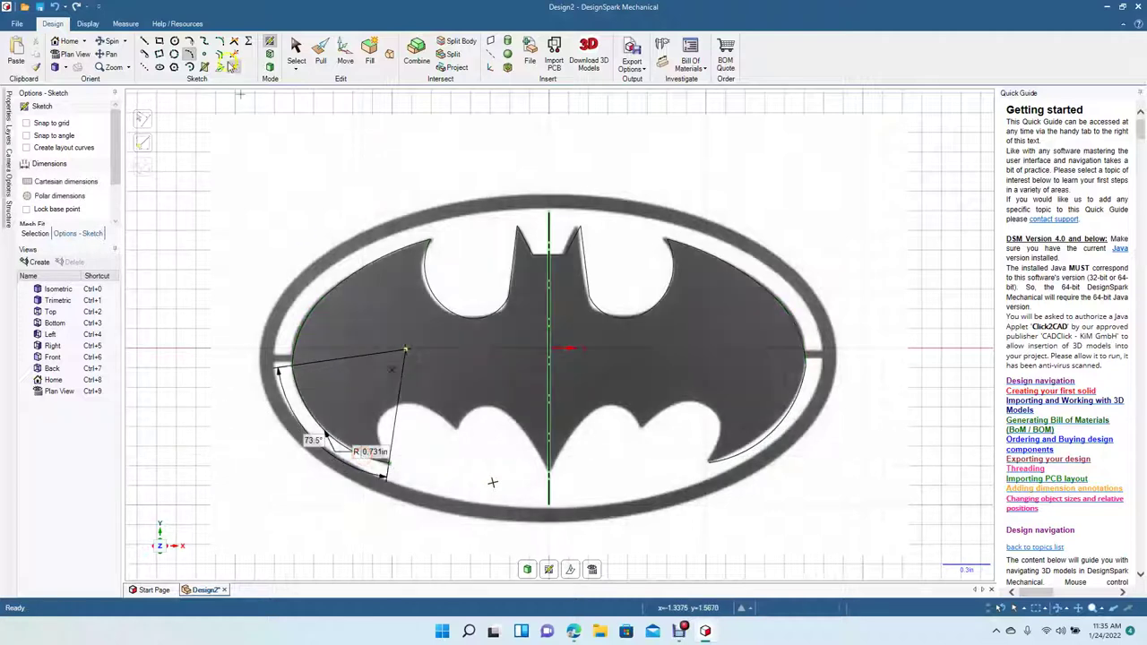
click(297, 49)
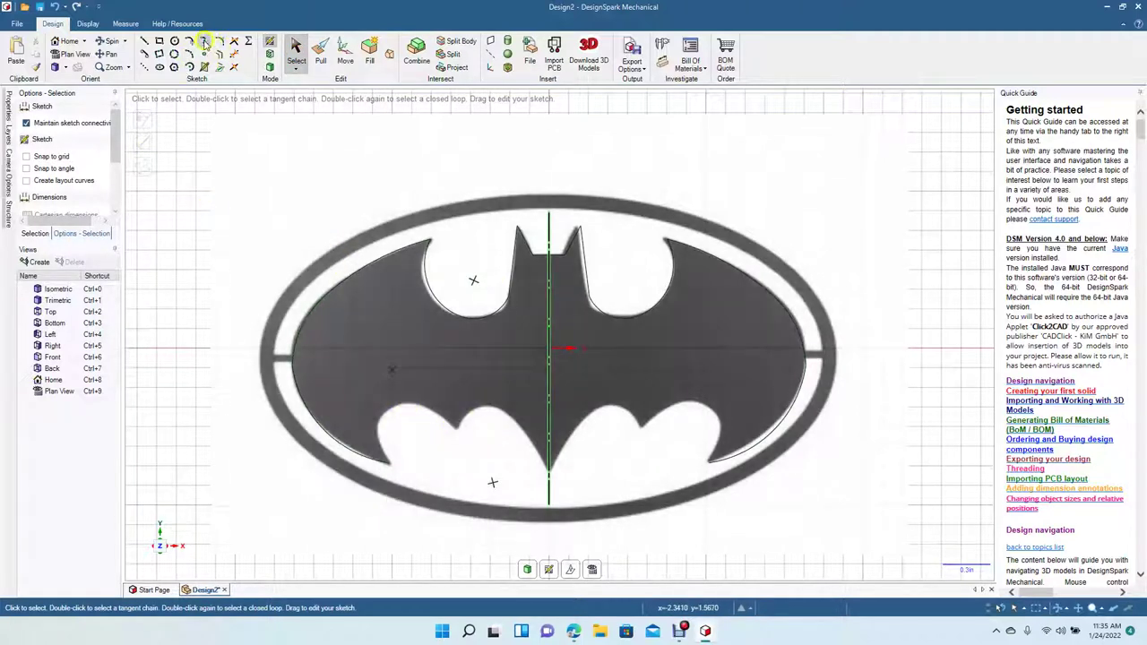
Trace the left wing's outer lower scallop with a spline from the lower tip to just past the cusp, about 0.46 in across.
click(204, 43)
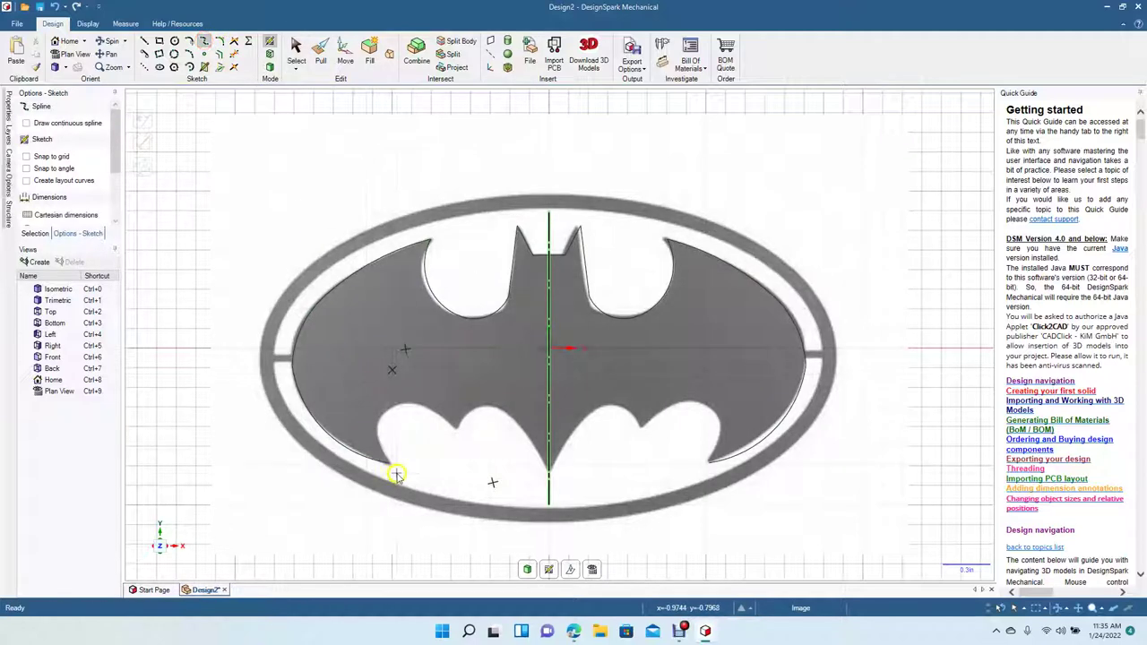
click(392, 466)
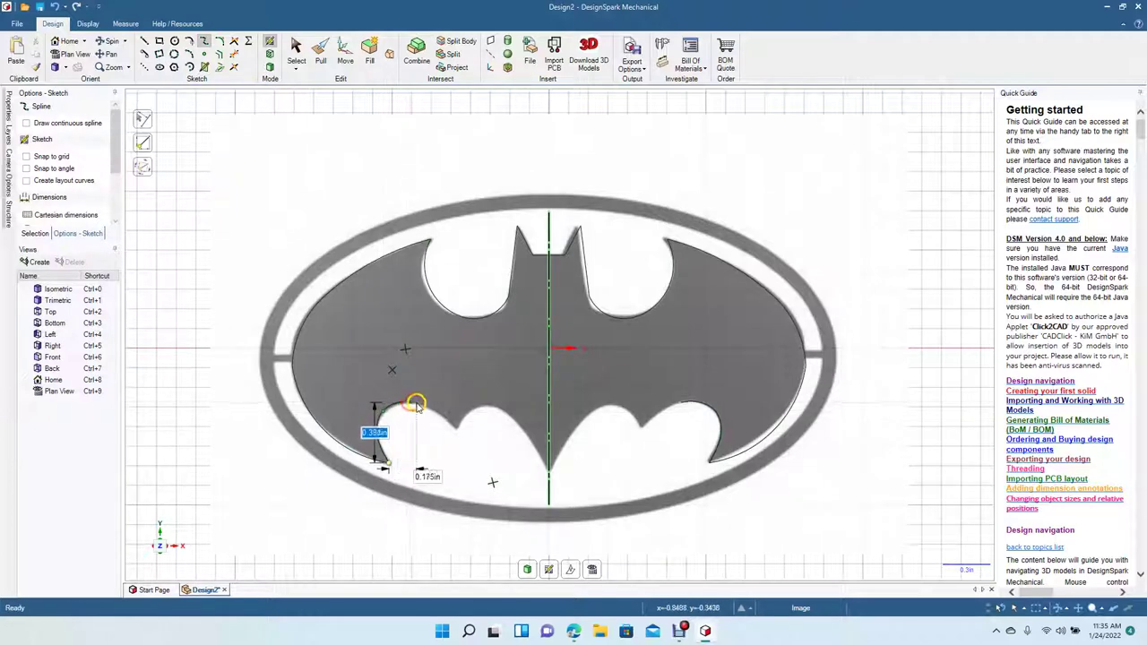
click(456, 432)
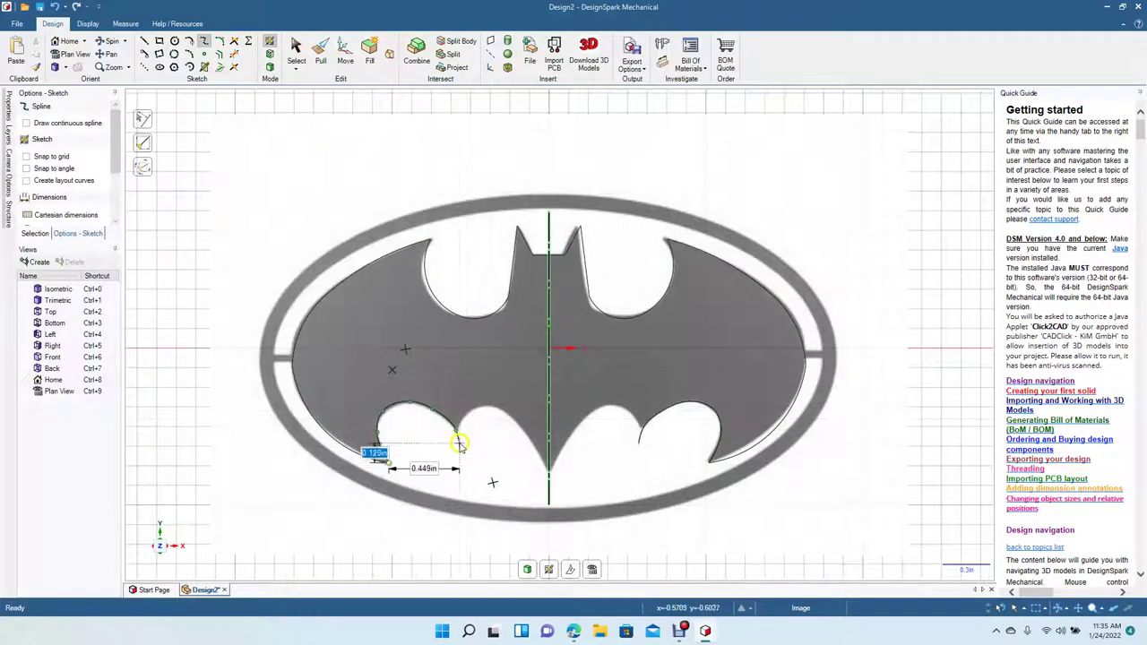
double_click(462, 447)
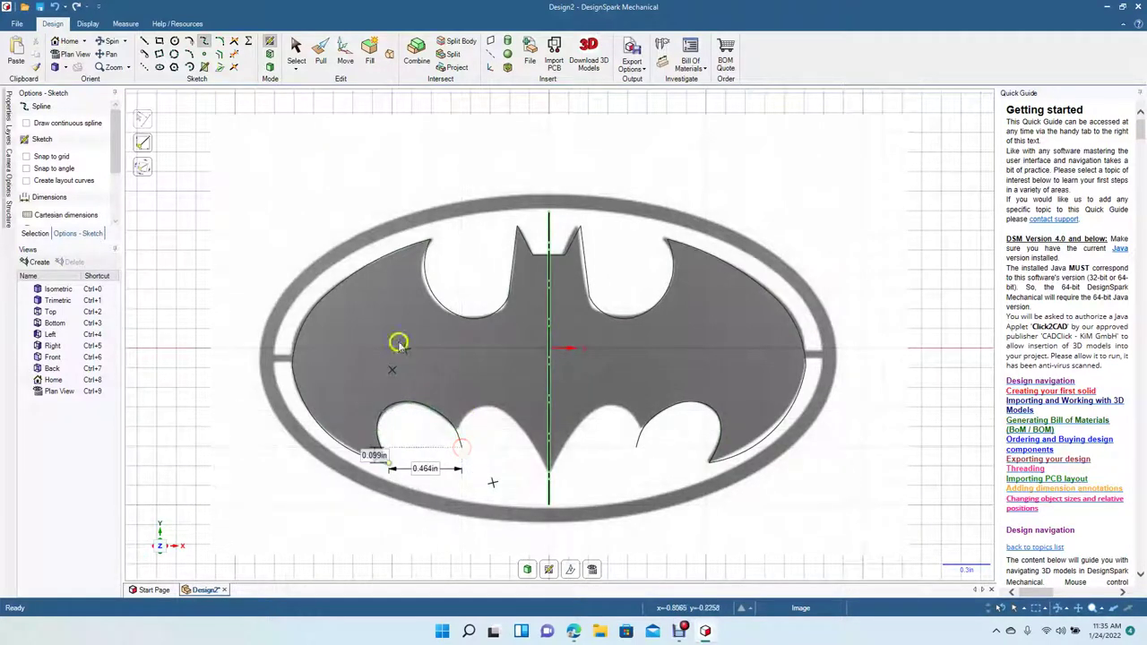
click(294, 52)
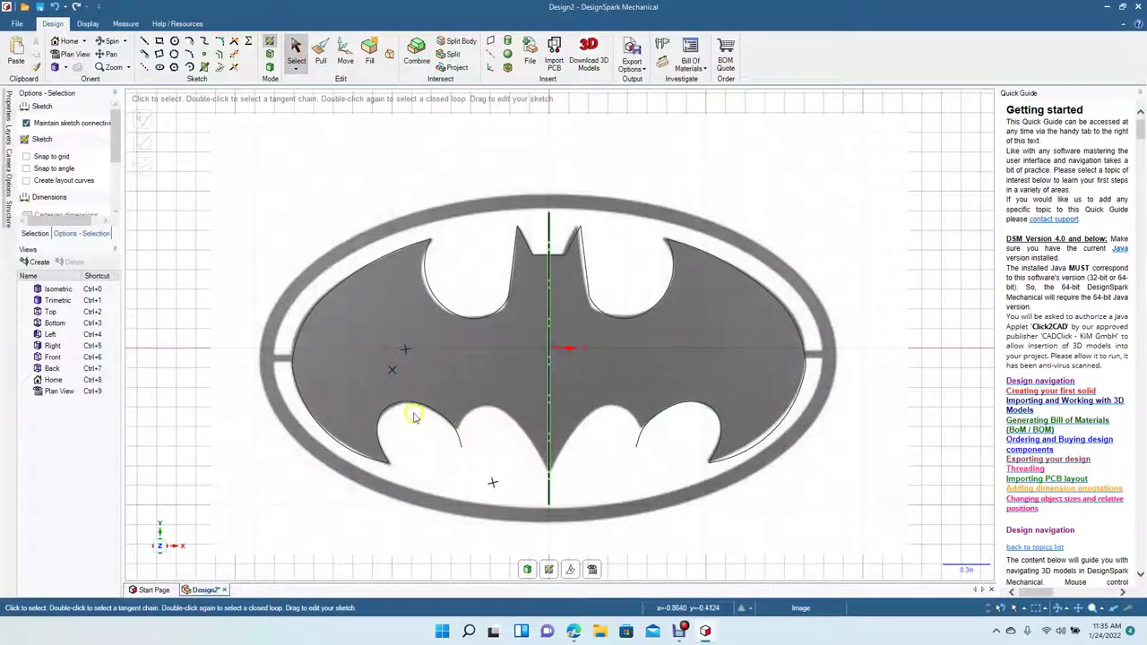
Trace the inner lower scallop with a second spline from the cusp to the tail point on the mirror line, about 0.61 in across.
click(205, 47)
click(388, 459)
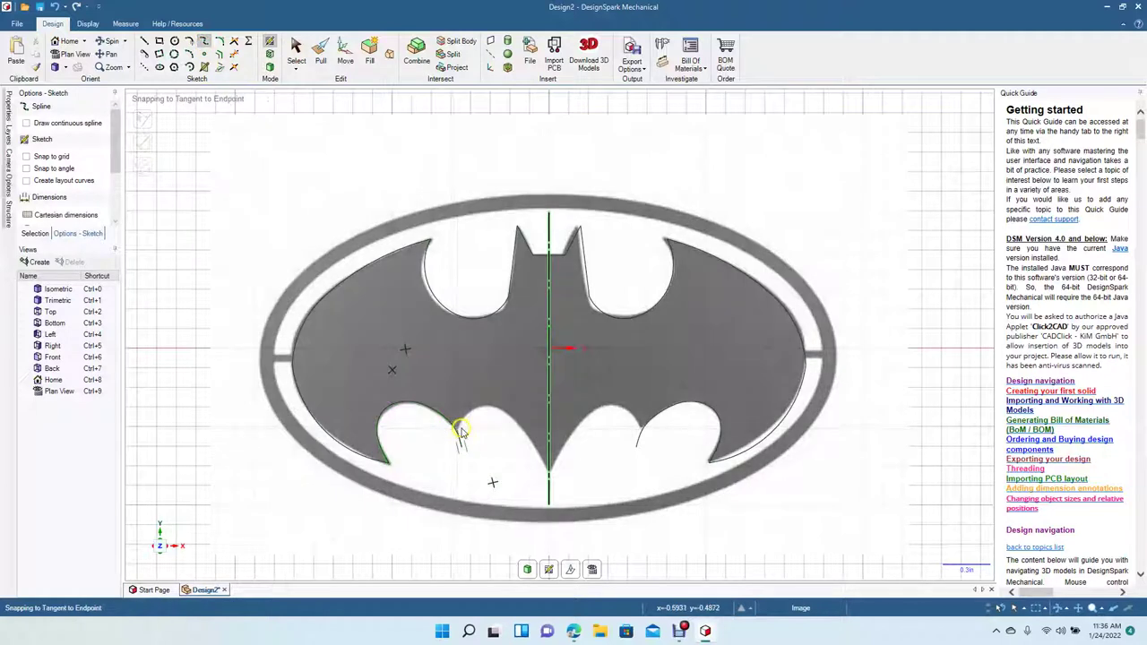
click(458, 425)
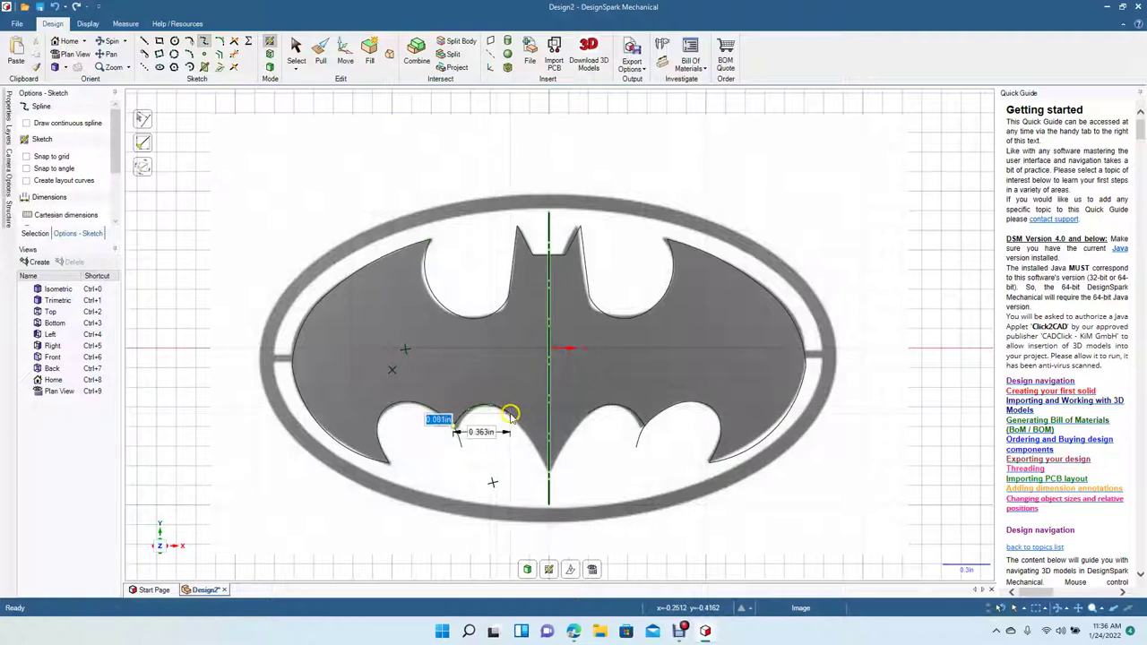
double_click(549, 474)
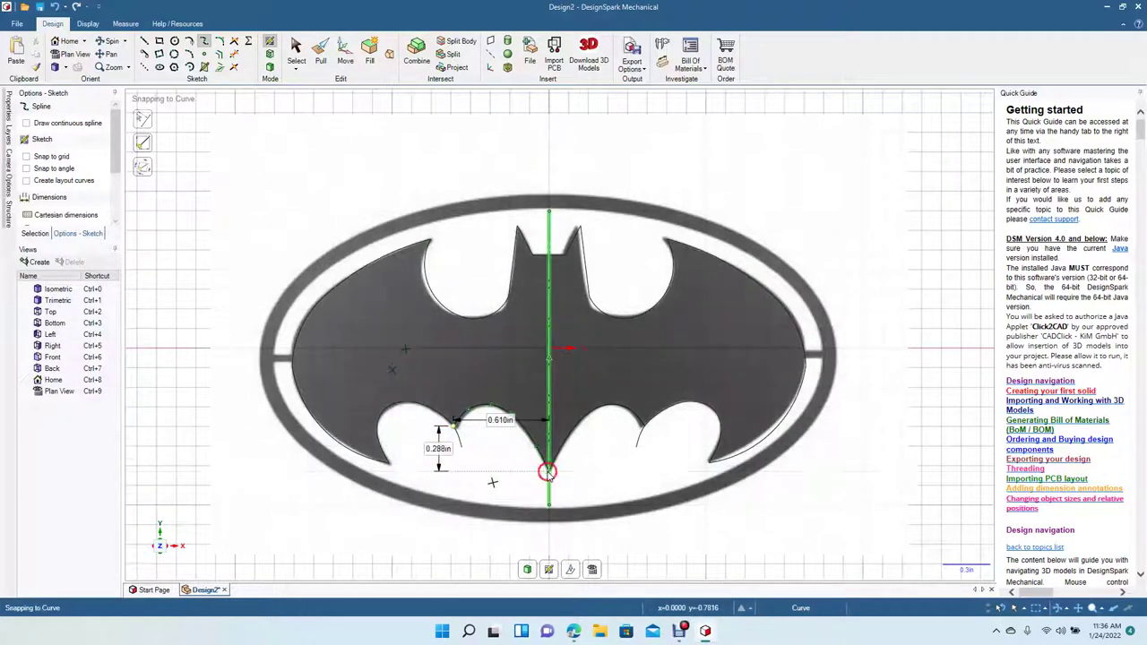
click(297, 49)
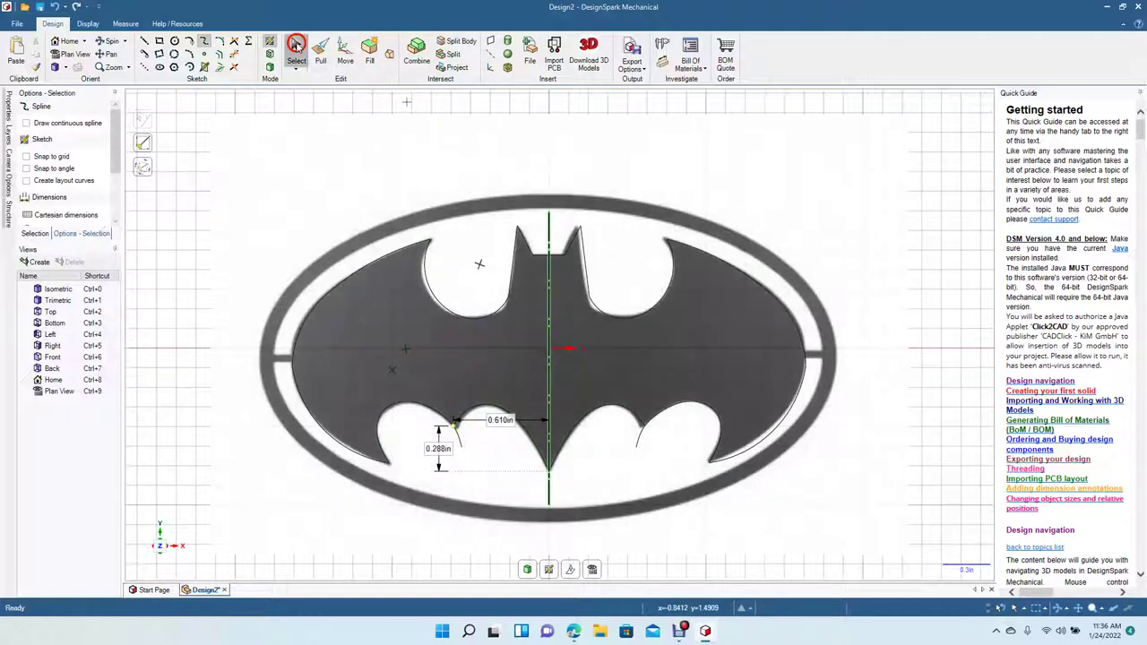
Trim the spline overhang below the cusp and all segments of the vertical mirror line.
click(234, 55)
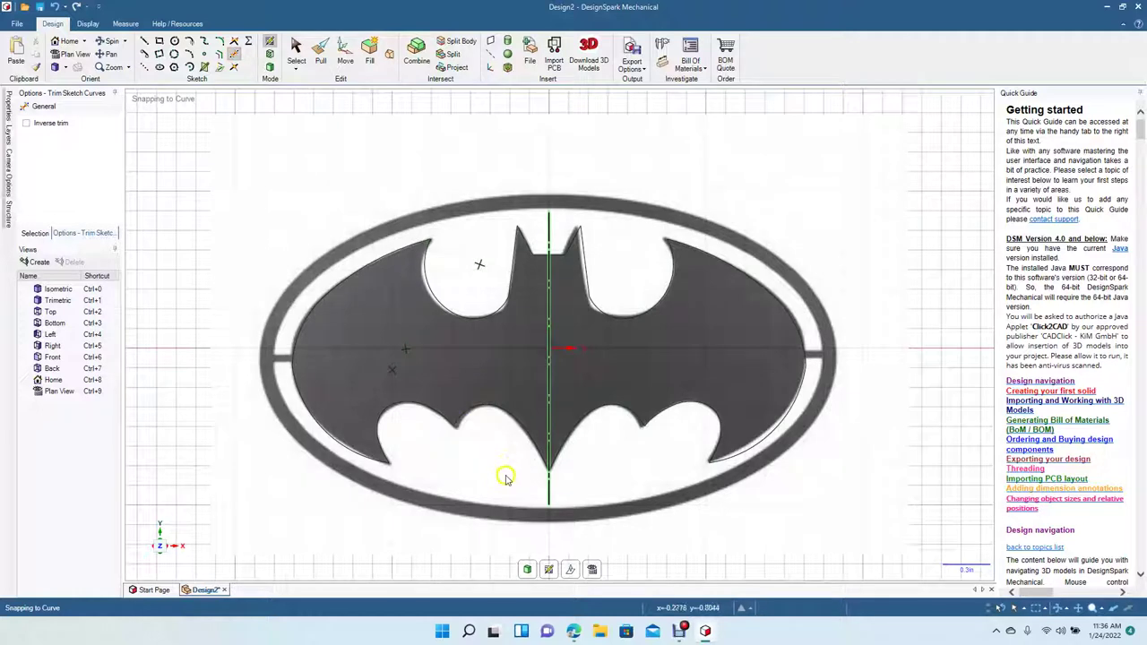
click(549, 222)
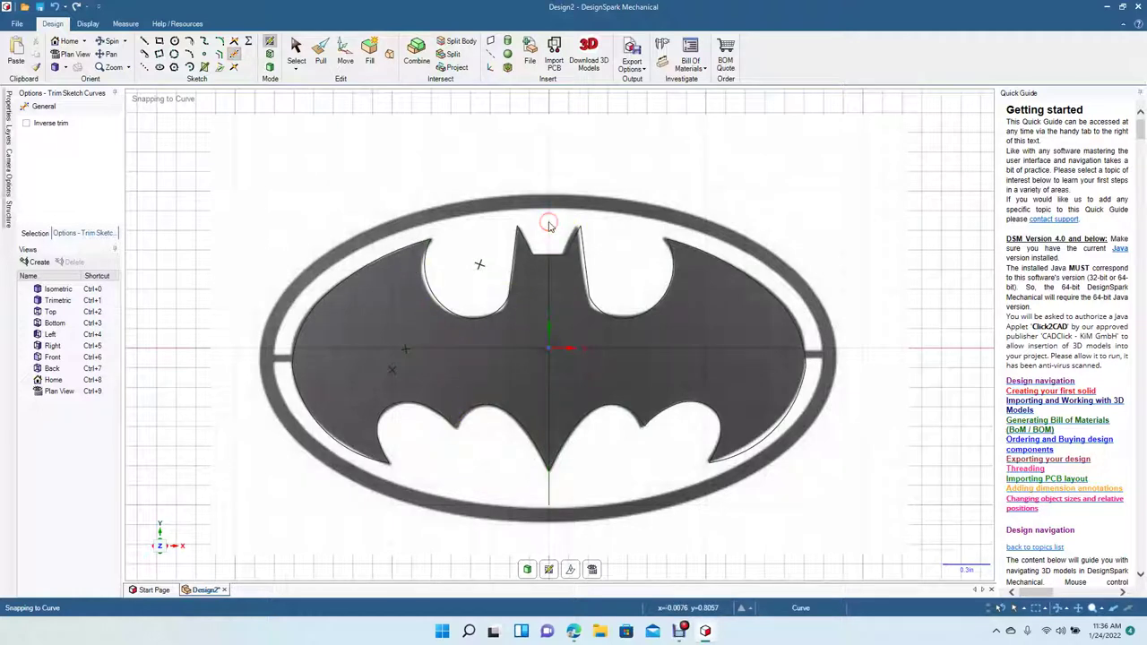
click(549, 281)
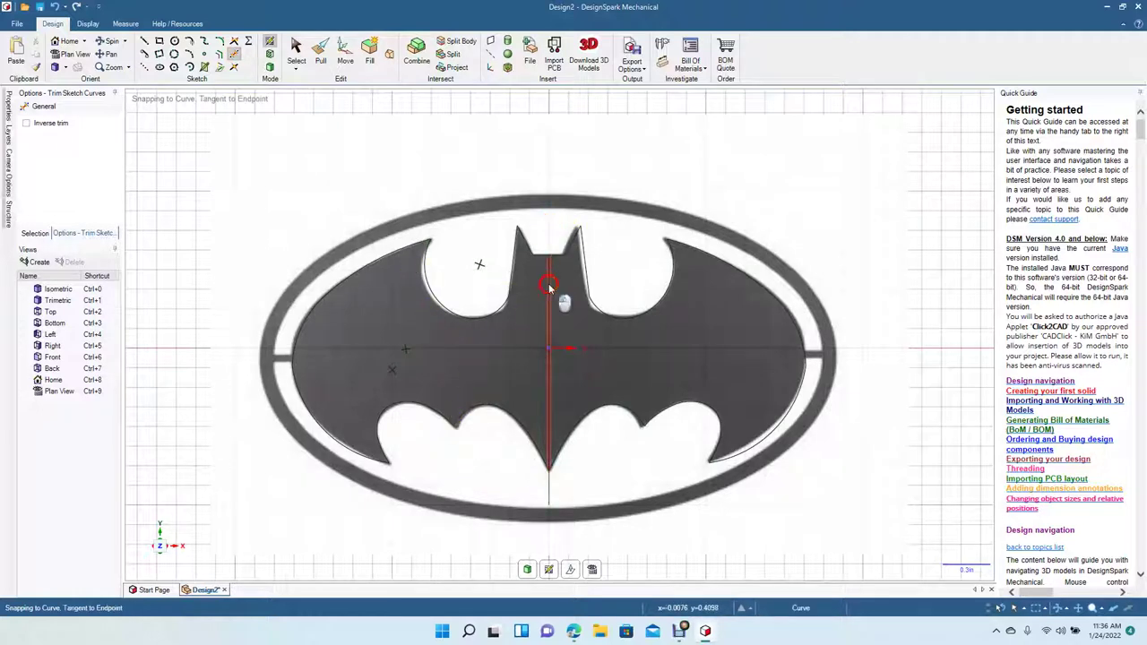
click(549, 493)
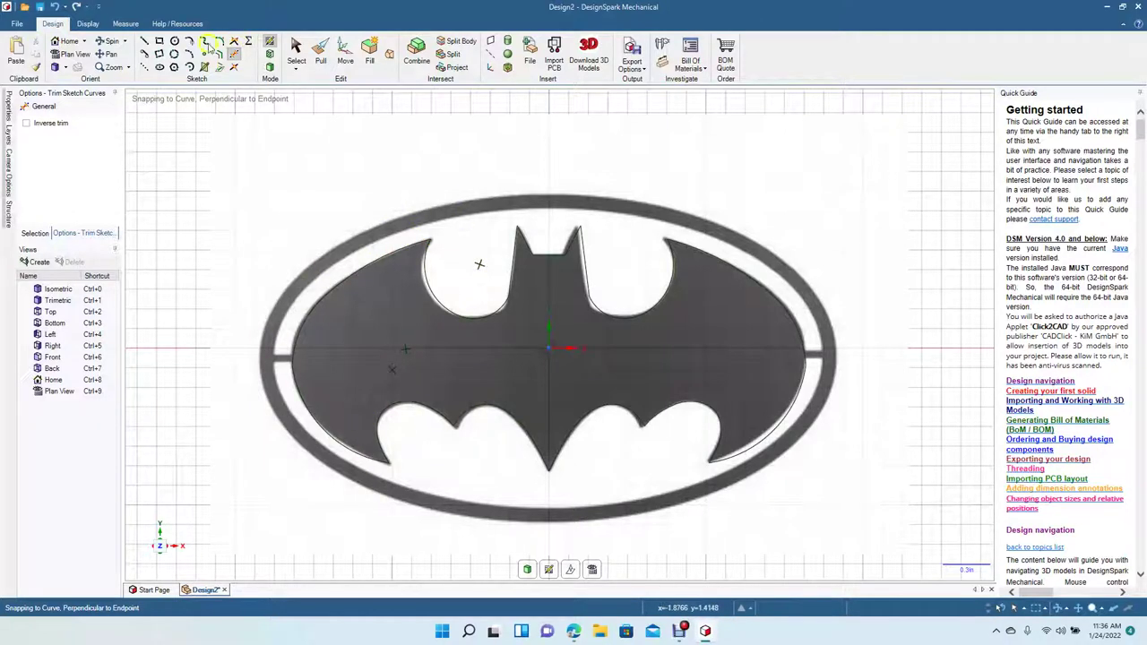
Draw an ellipse around the bat, centred on the origin, 4 in wide and about 2.17 in high.
click(160, 68)
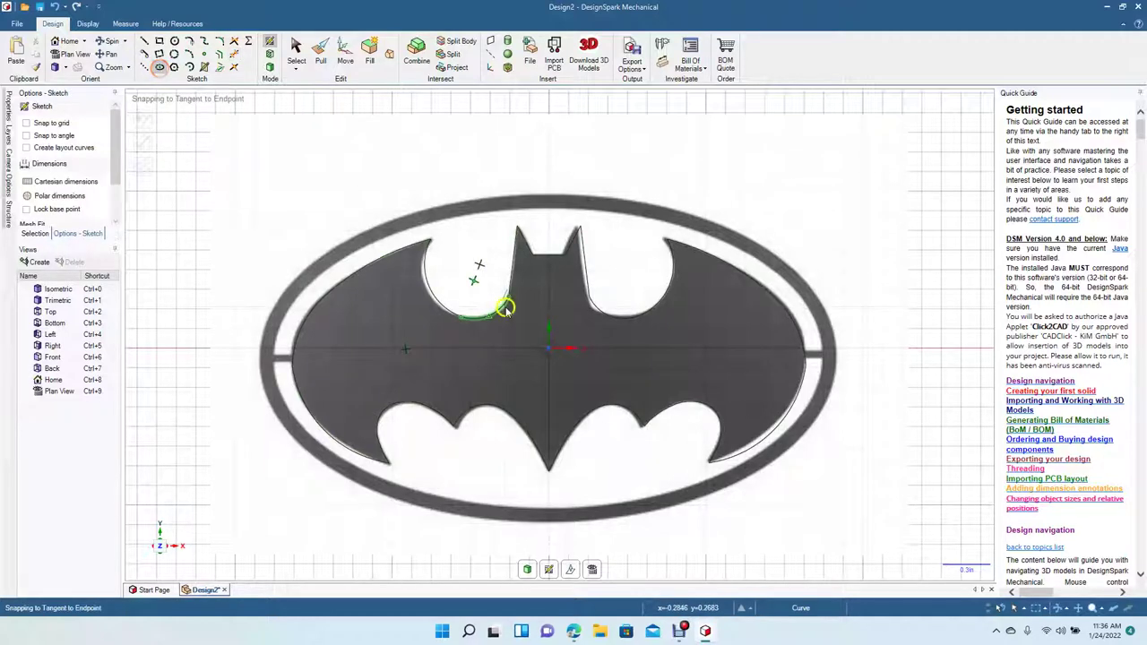
click(549, 350)
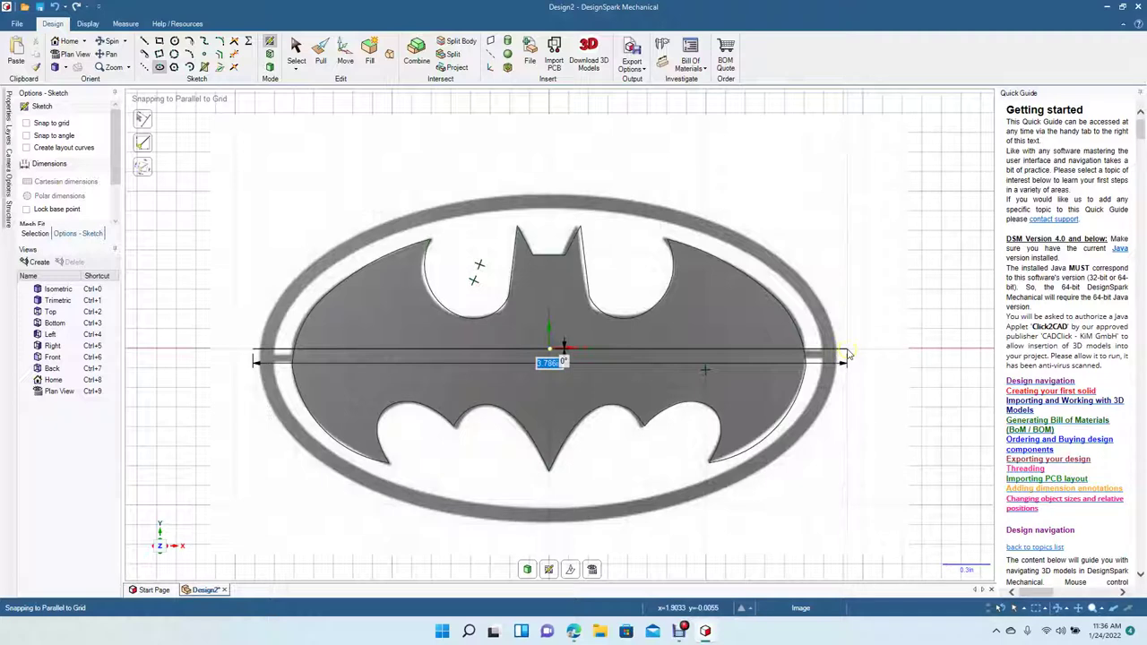
text(4)
key(Return)
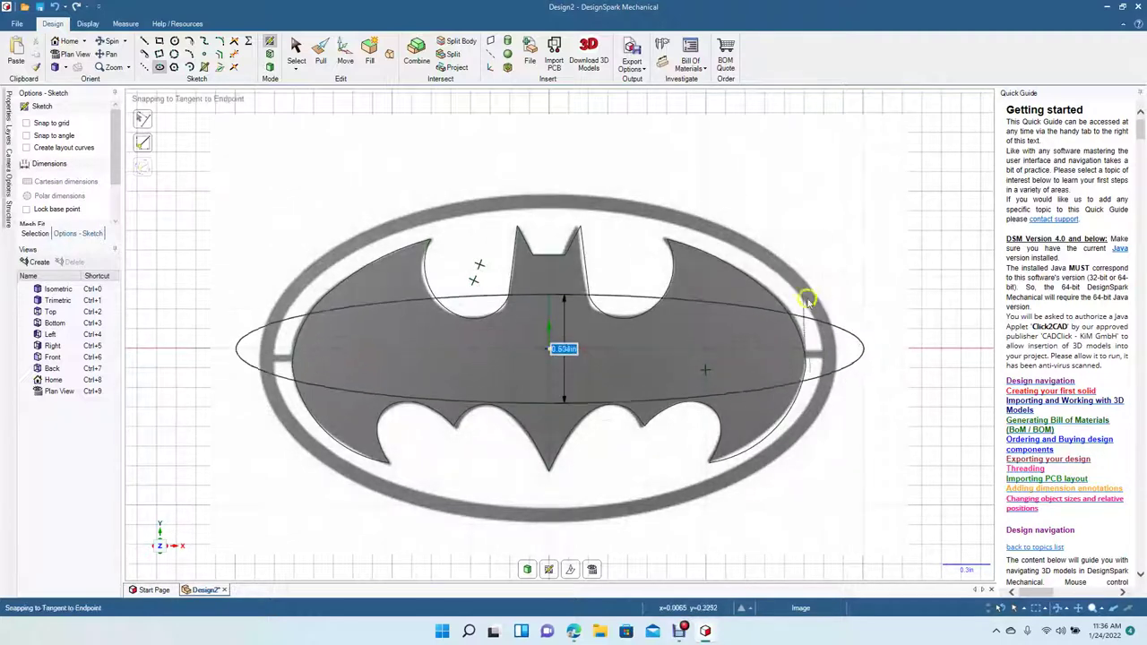
click(758, 176)
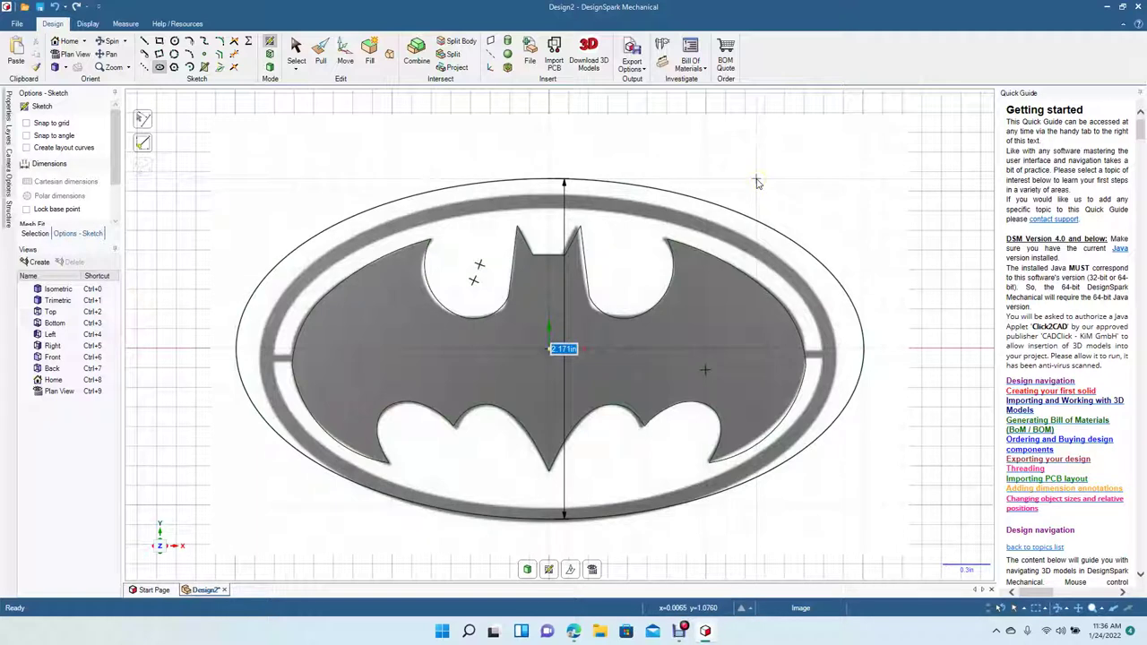
click(757, 183)
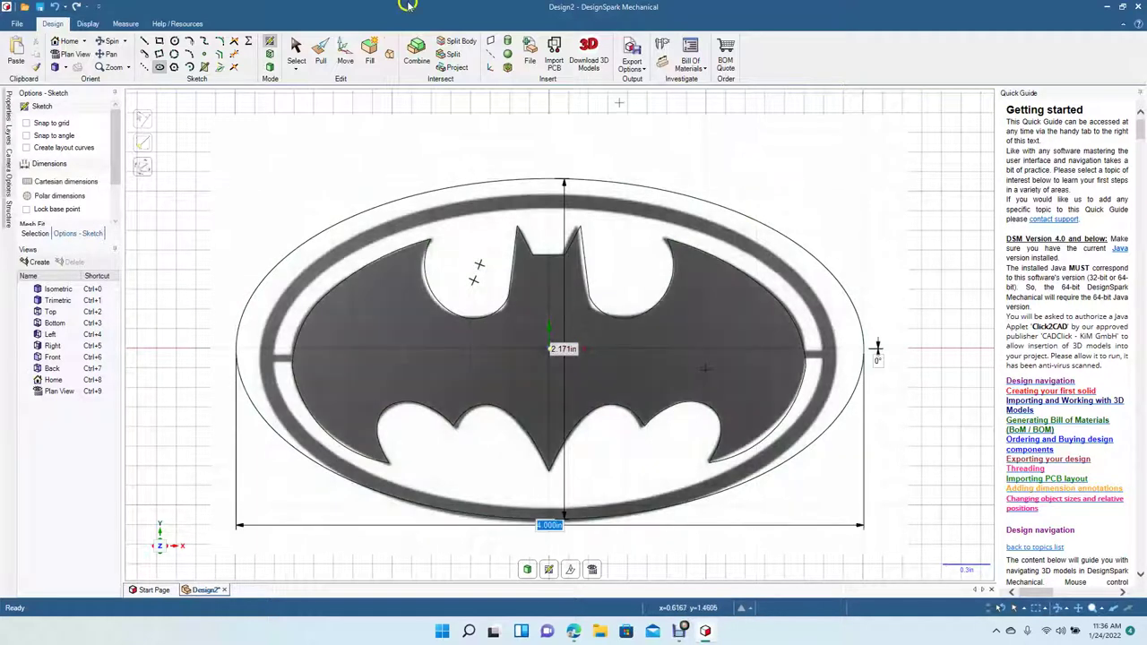
click(295, 45)
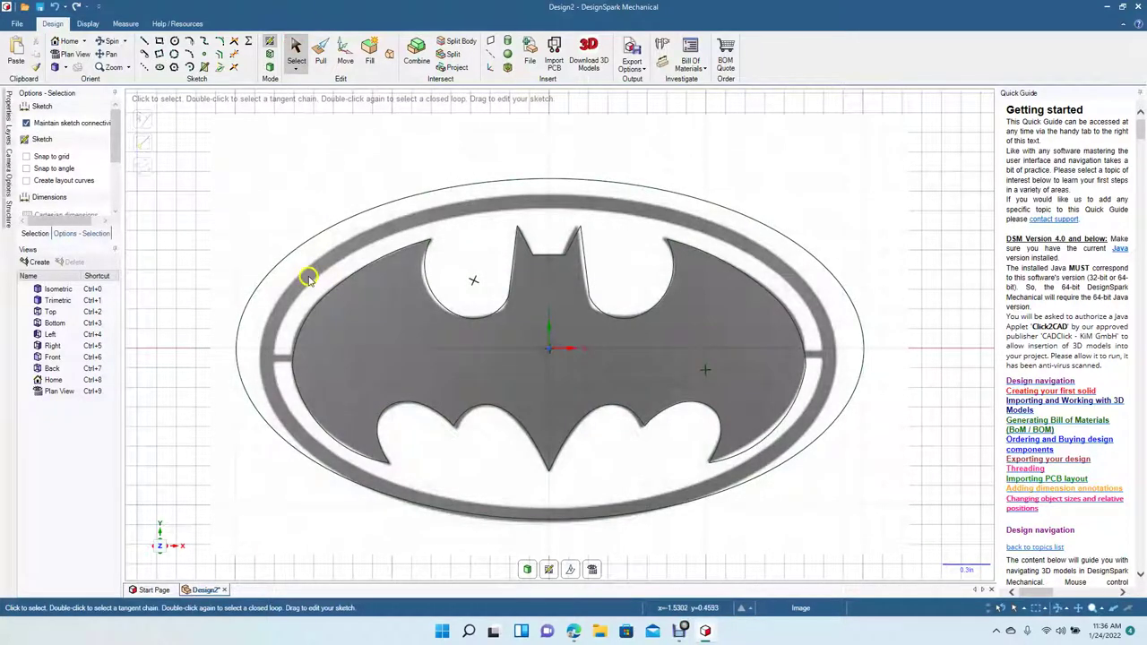
Delete the imported logo image, leaving the traced sketch curves.
click(307, 278)
key(Delete)
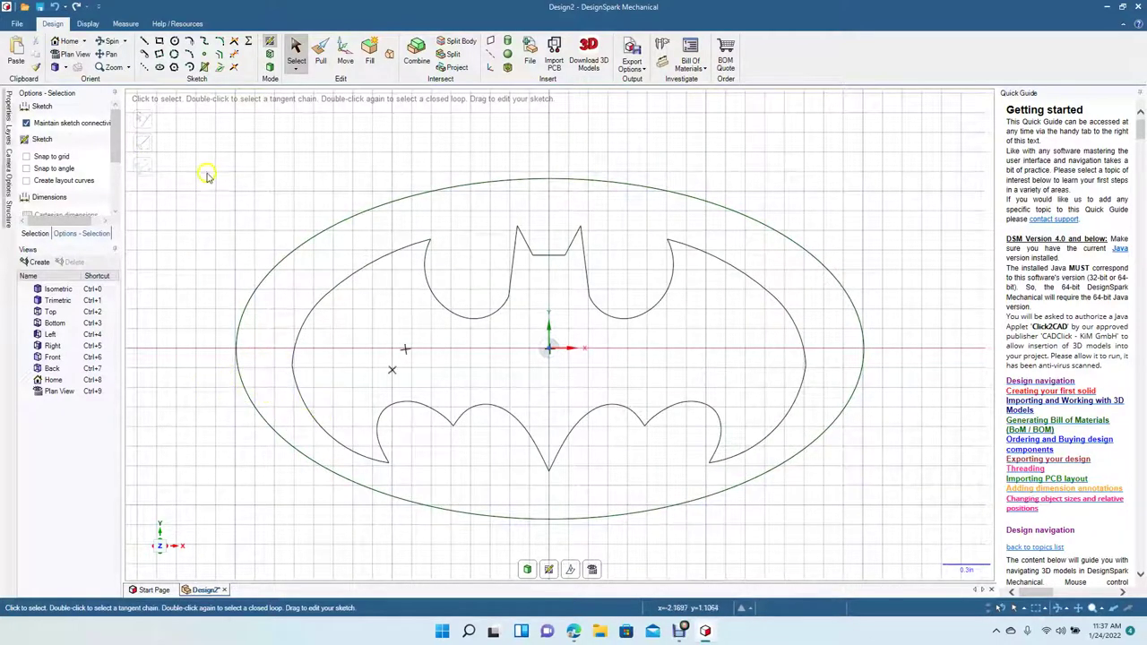
click(395, 328)
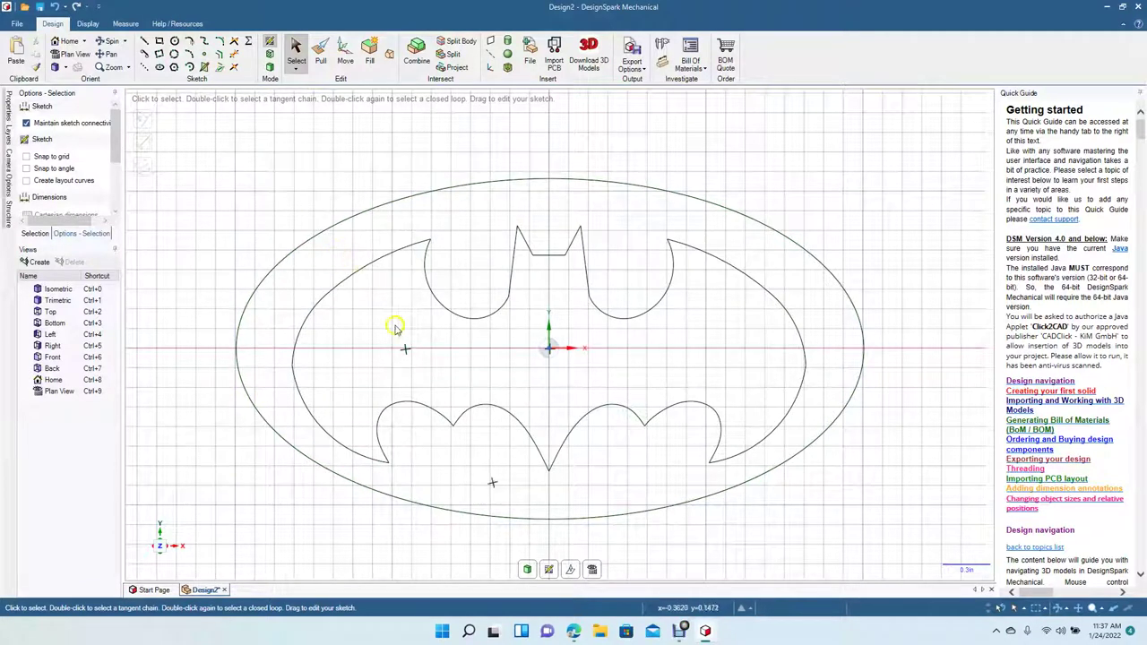
Round the joints between the upper and lower outer arcs of both wings with fillets of about 0.53 in radius.
click(222, 41)
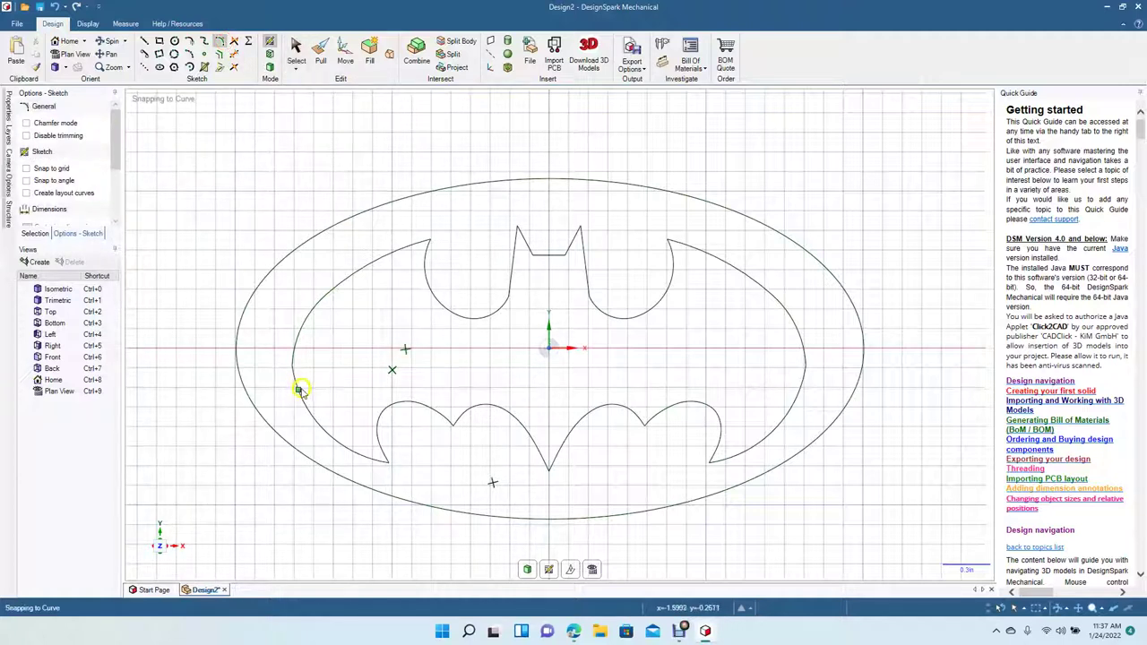
click(297, 362)
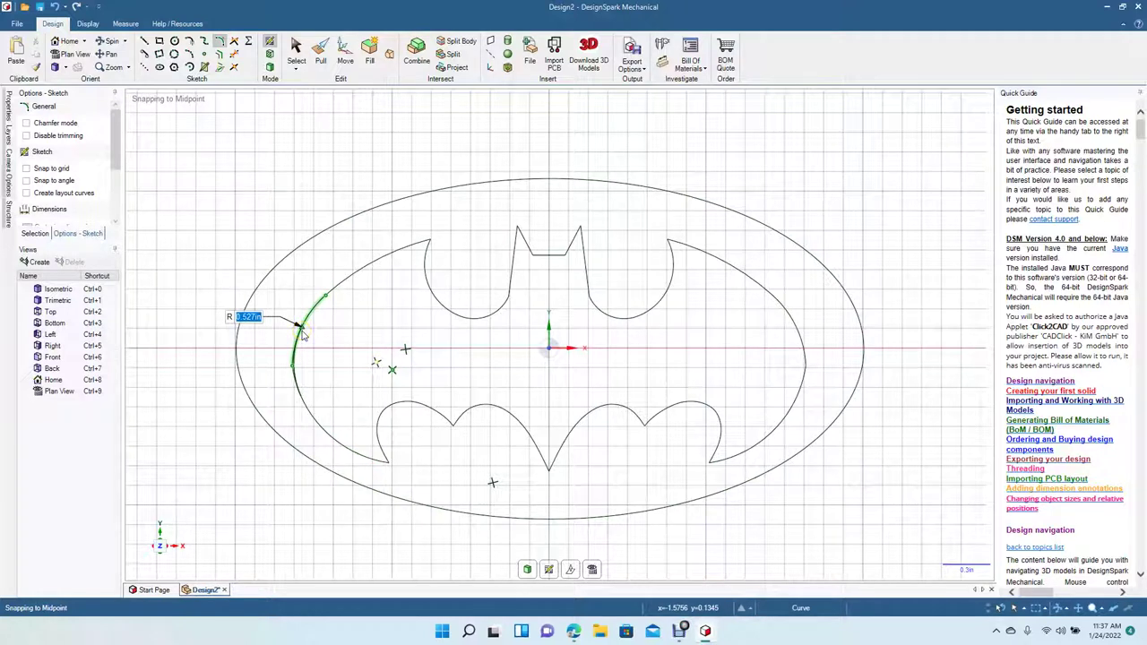
click(302, 334)
click(793, 333)
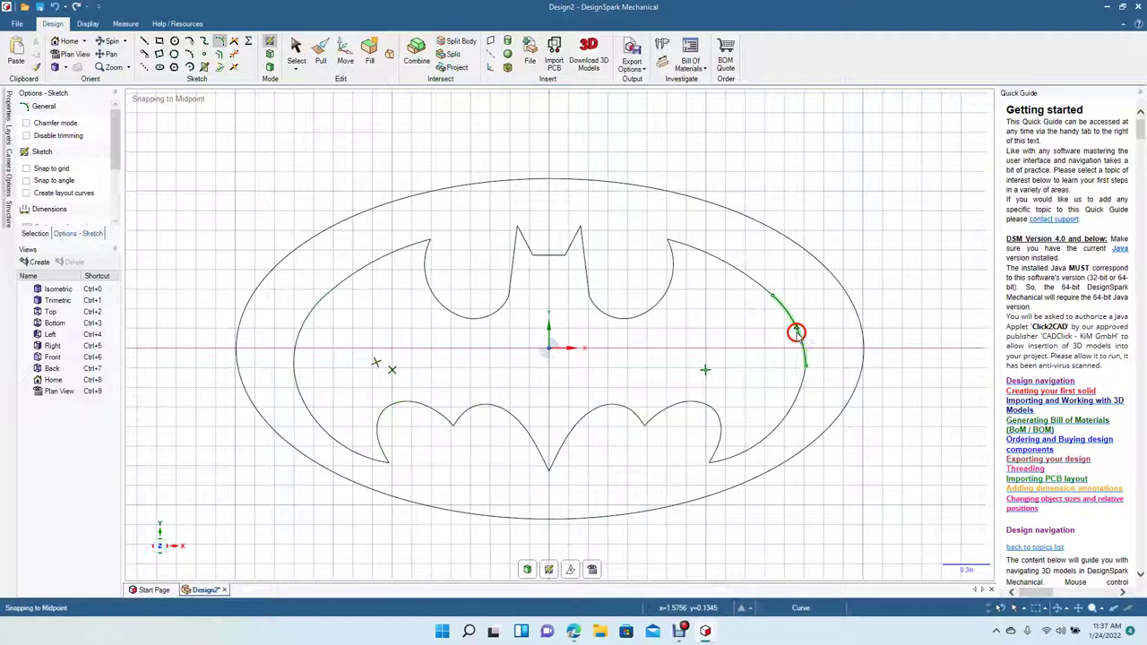
click(798, 395)
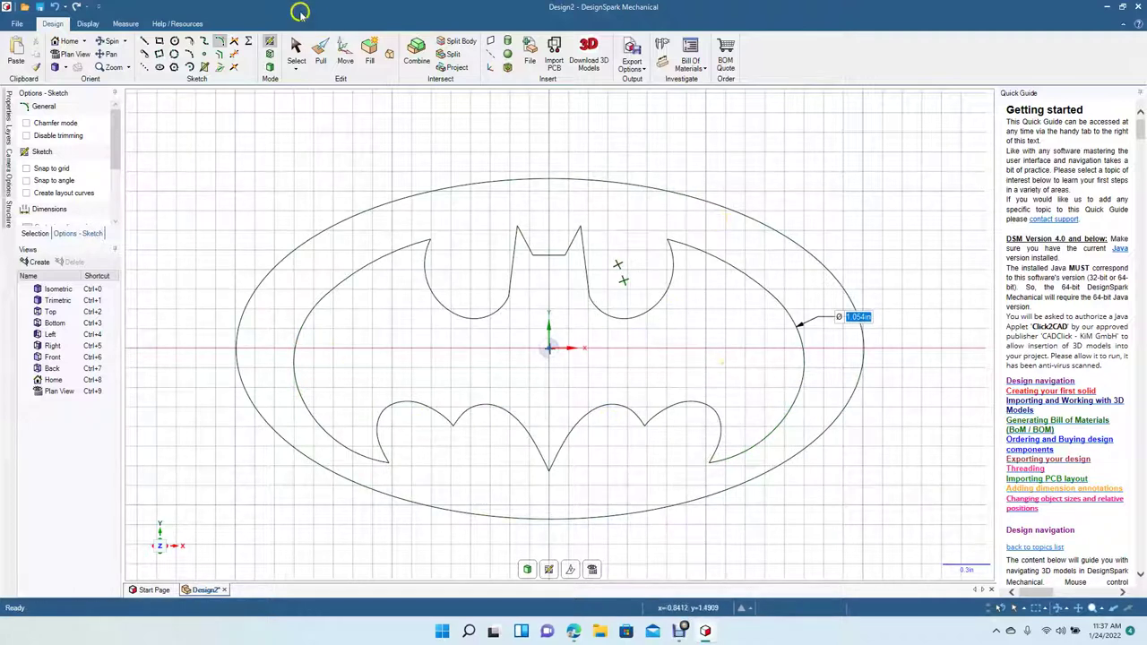
click(296, 45)
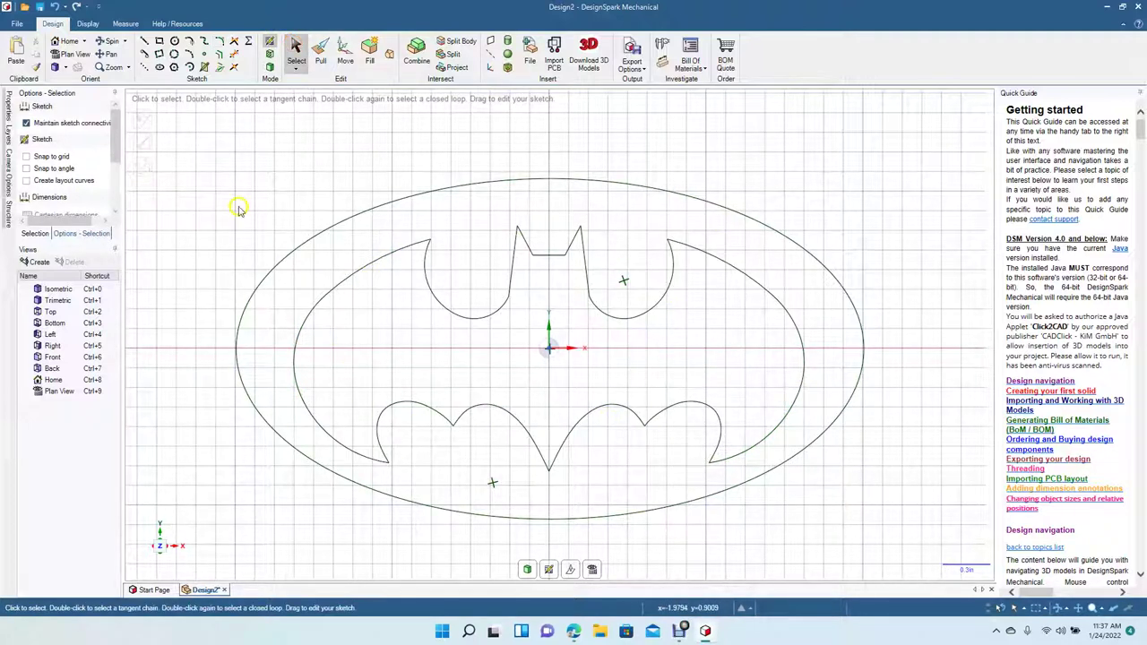
Turn the closed ellipse and bat sketch regions into faces with the Pull tool.
click(109, 41)
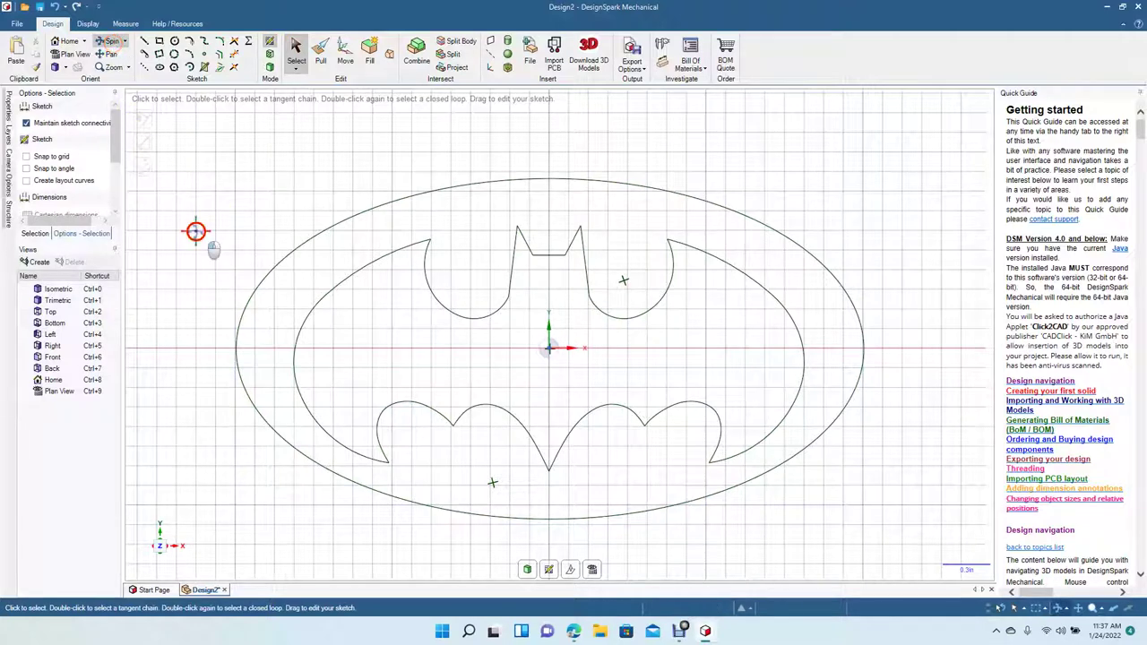
drag(193, 230, 199, 171)
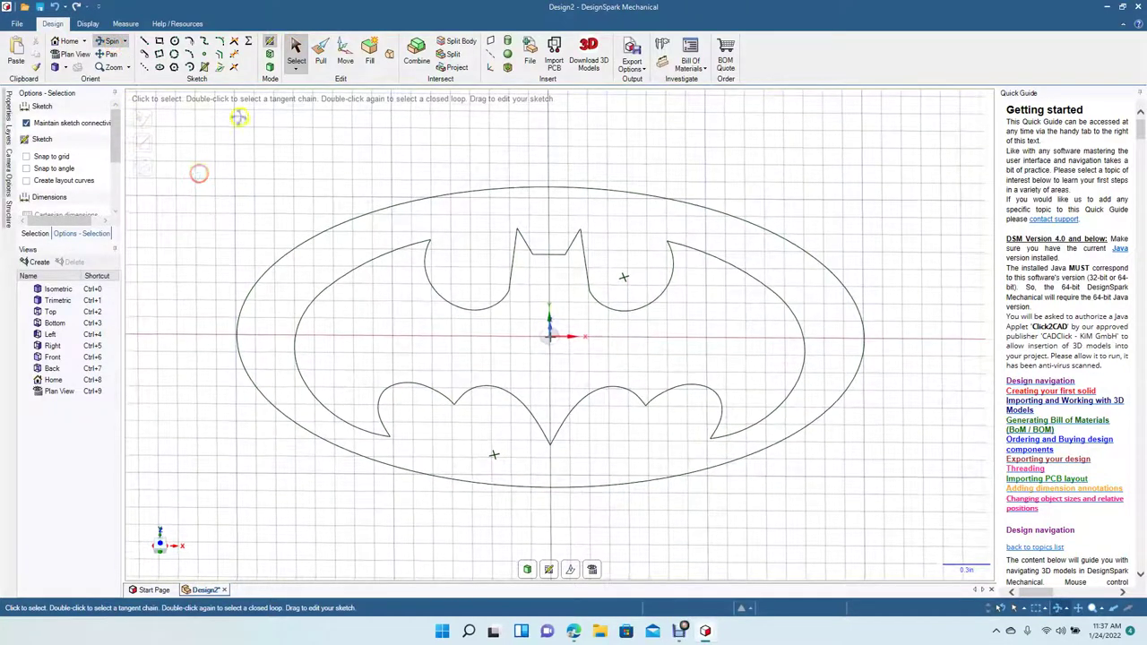
click(321, 56)
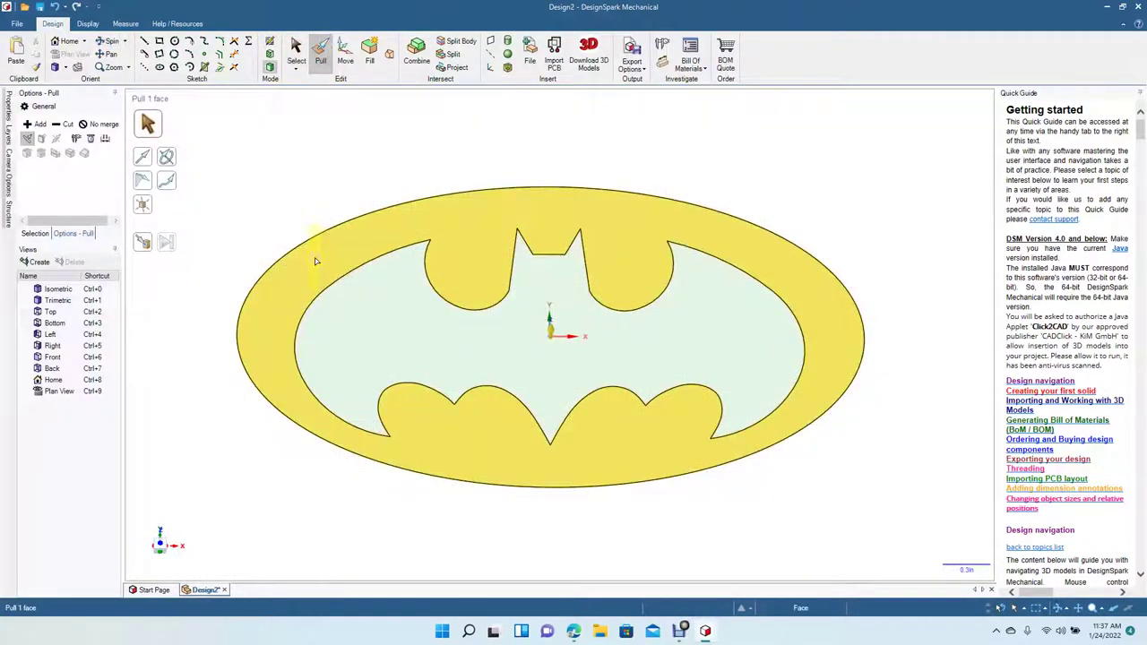
Try to extrude the face between the bat outline and the ellipse by about 0.11 in.
drag(315, 260, 314, 269)
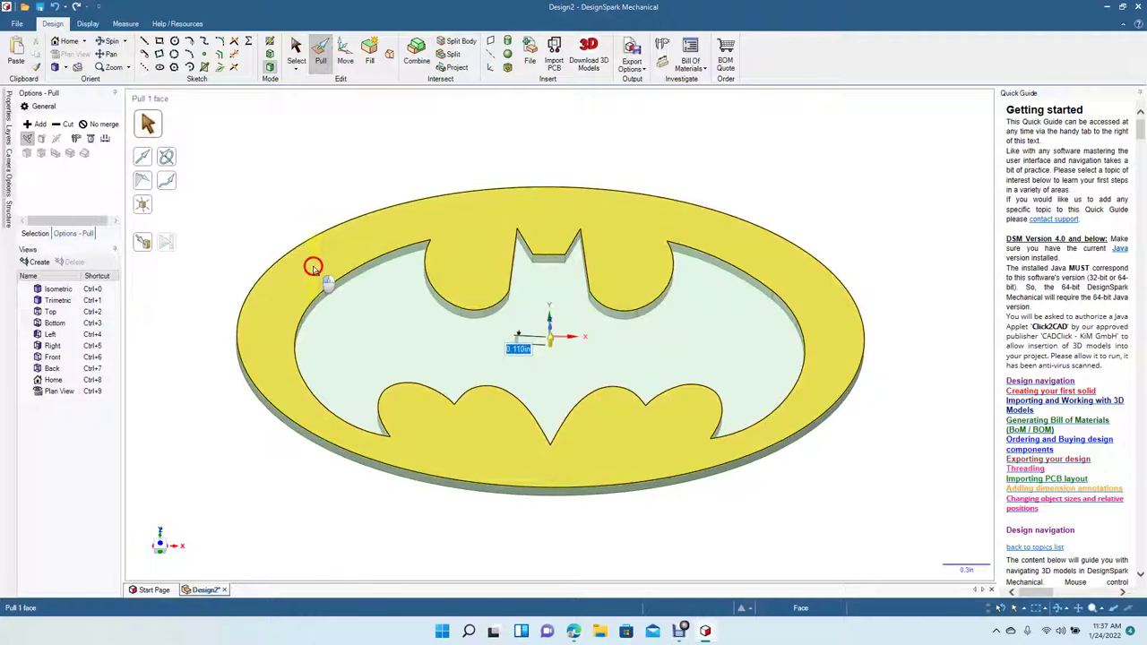
drag(314, 268, 315, 269)
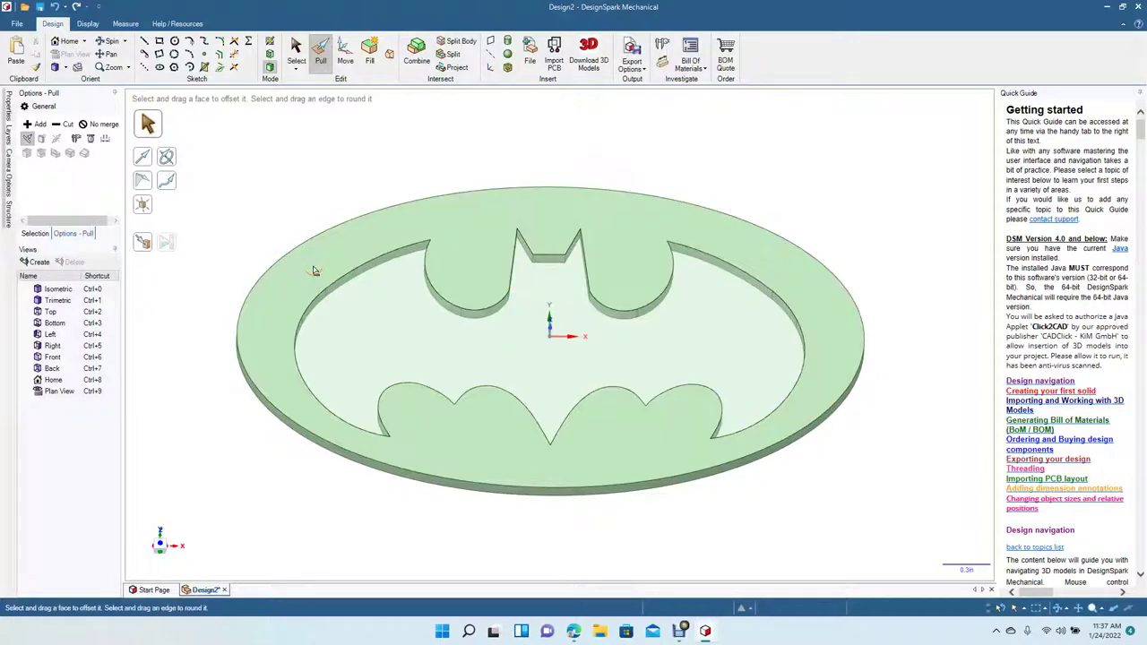
key(ctrl+z)
Extrude the face between the bat outline and the ellipse by 0.1 in.
click(306, 269)
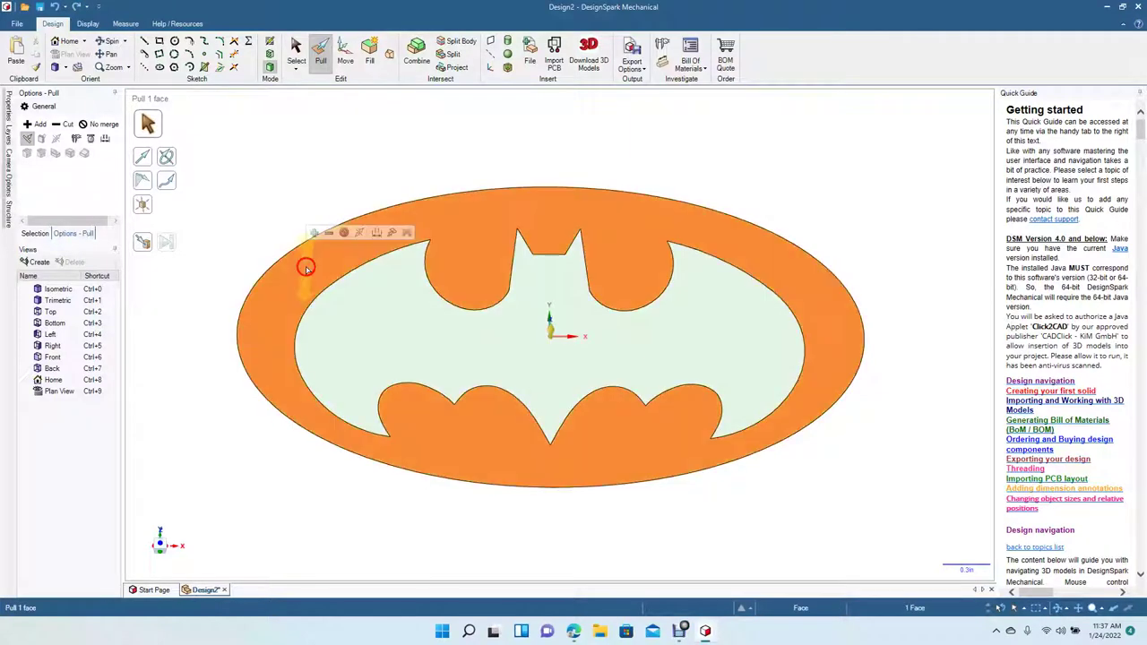
key(space)
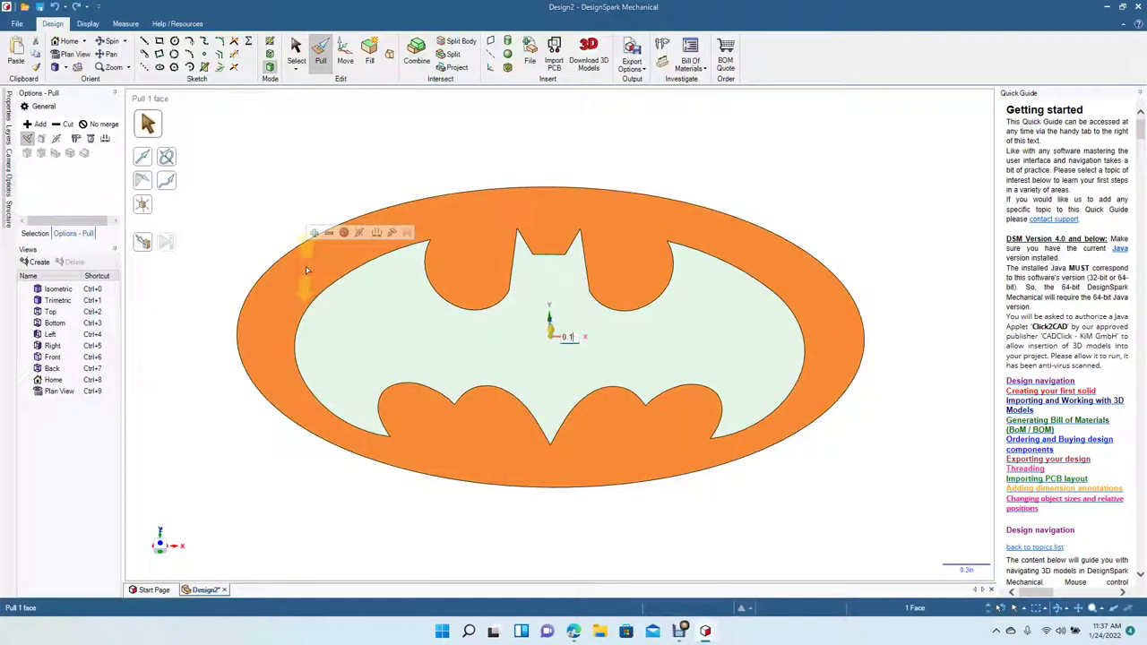
key(Return)
click(367, 175)
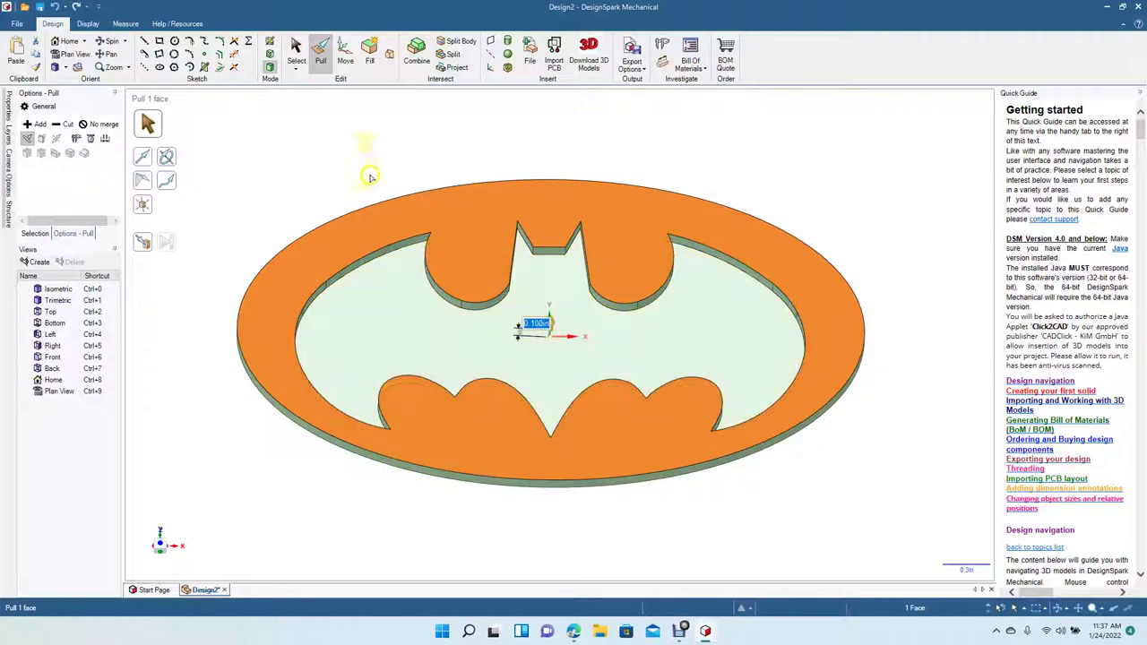
click(296, 54)
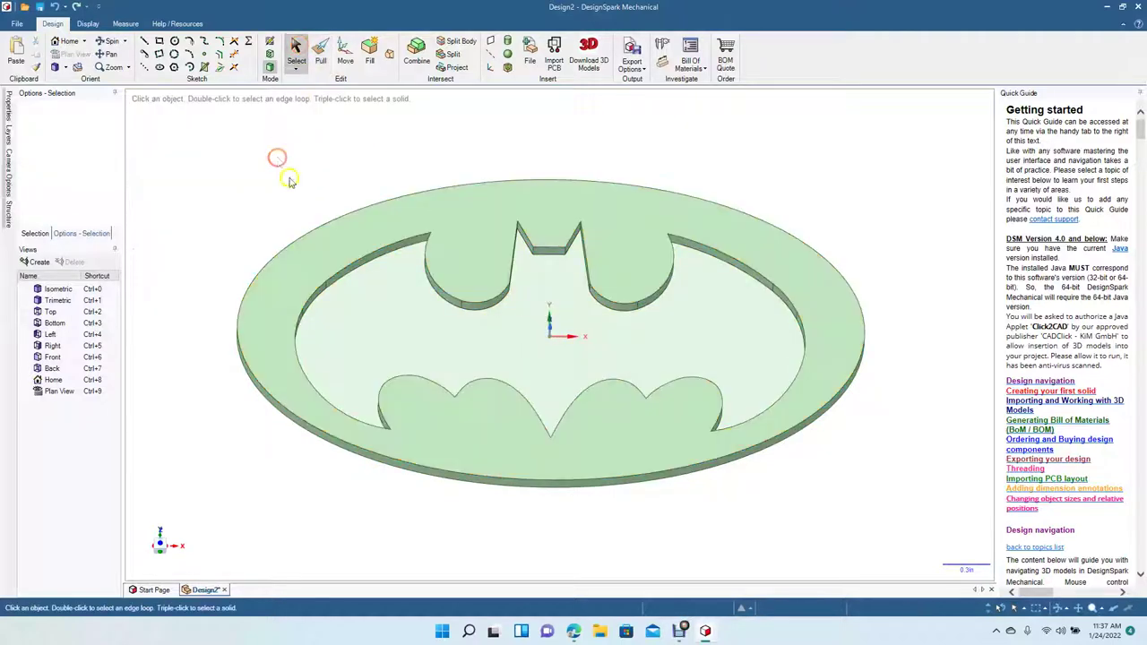
click(359, 319)
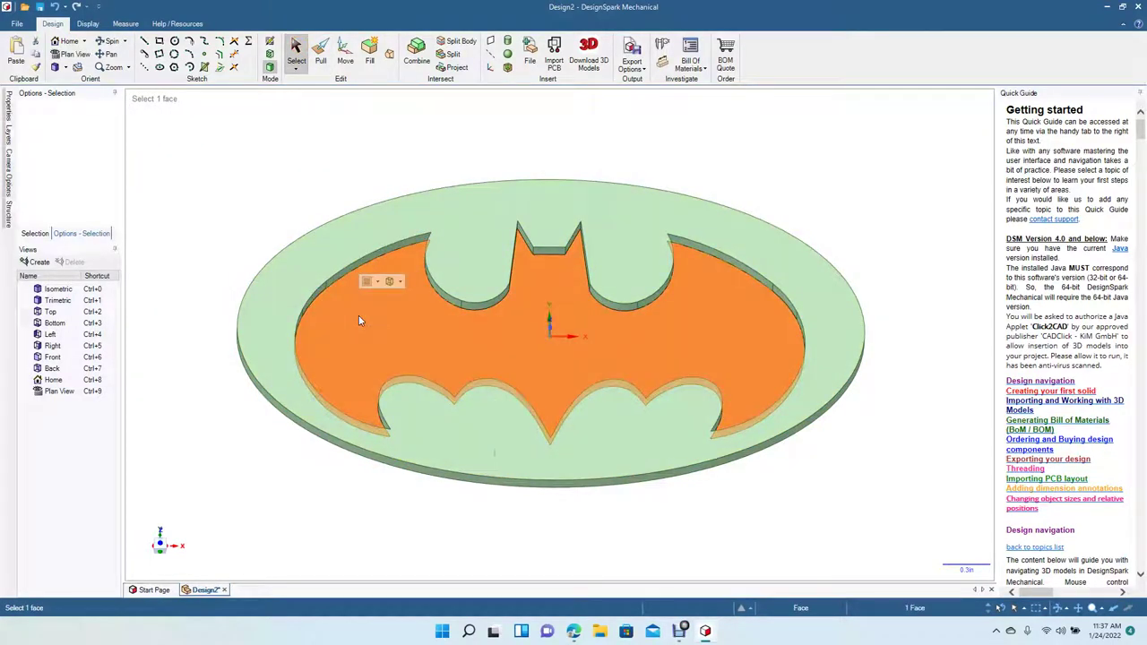
key(p)
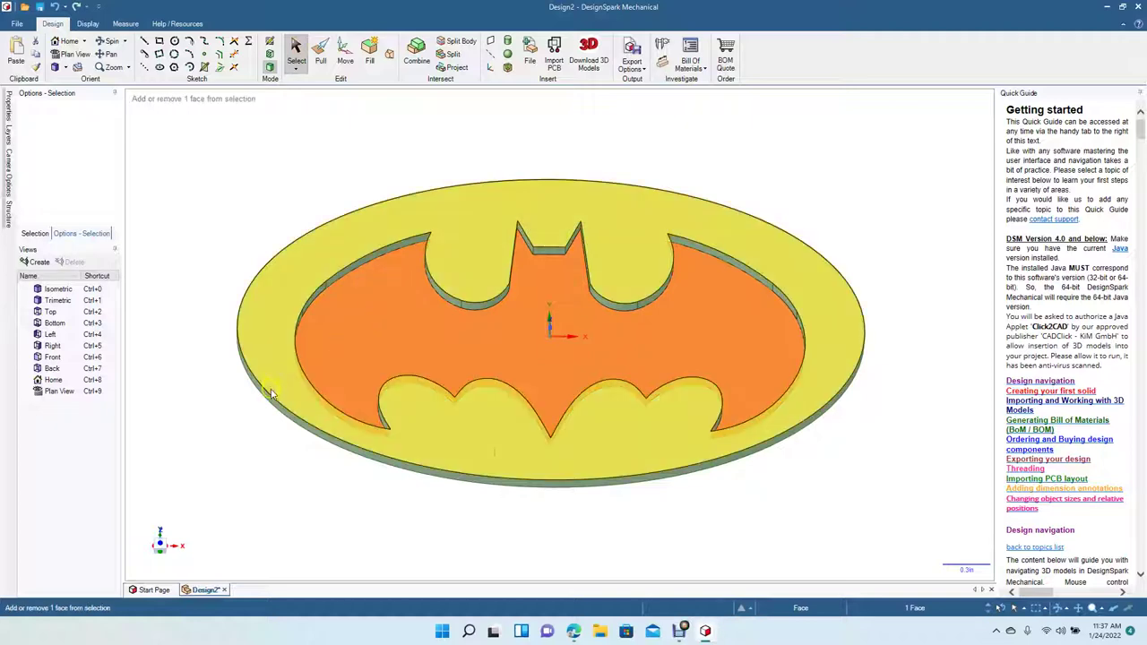
click(246, 421)
Offset all curves of the bat outline inward by 0.05 in with the Offset Line tool.
key(k)
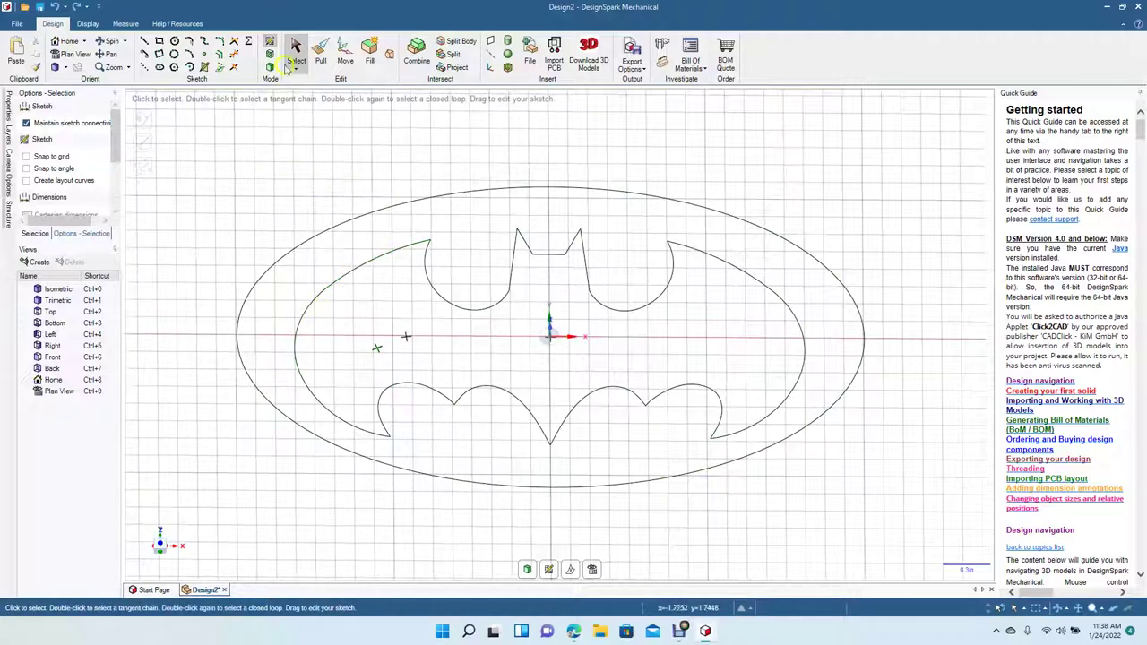
drag(262, 175, 812, 464)
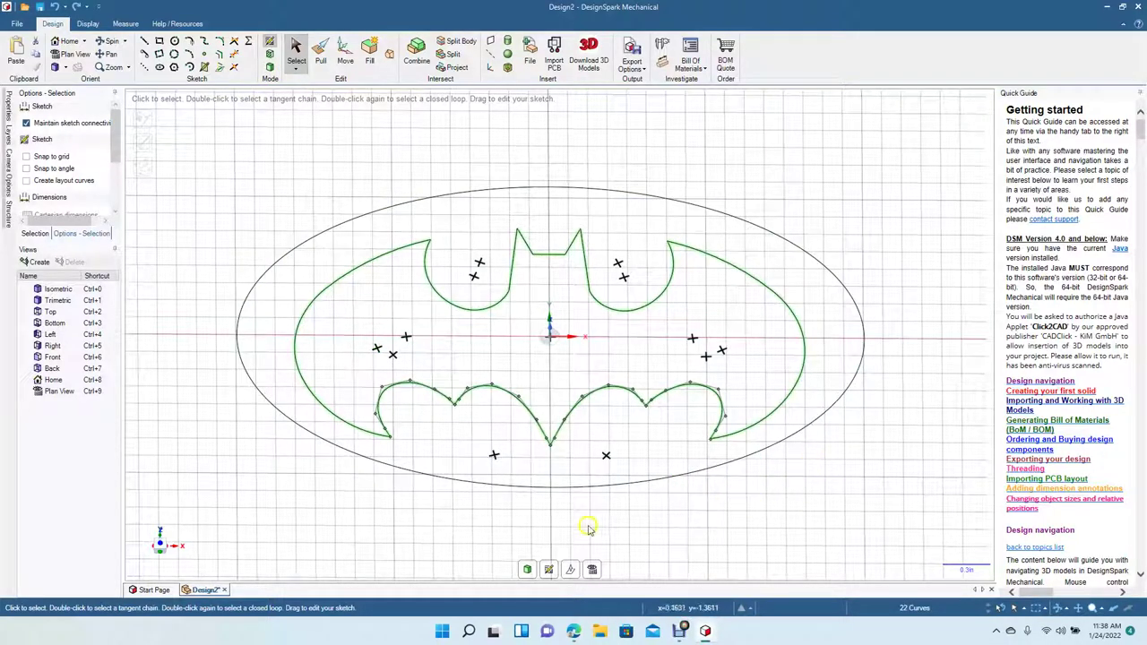
click(220, 55)
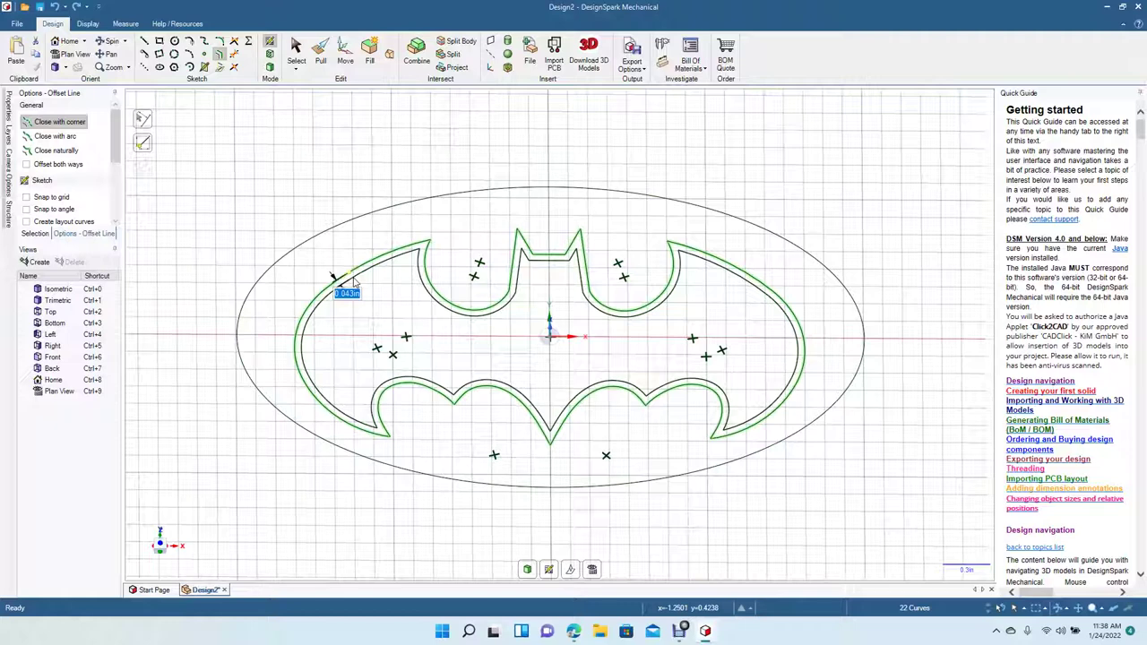
text(0)
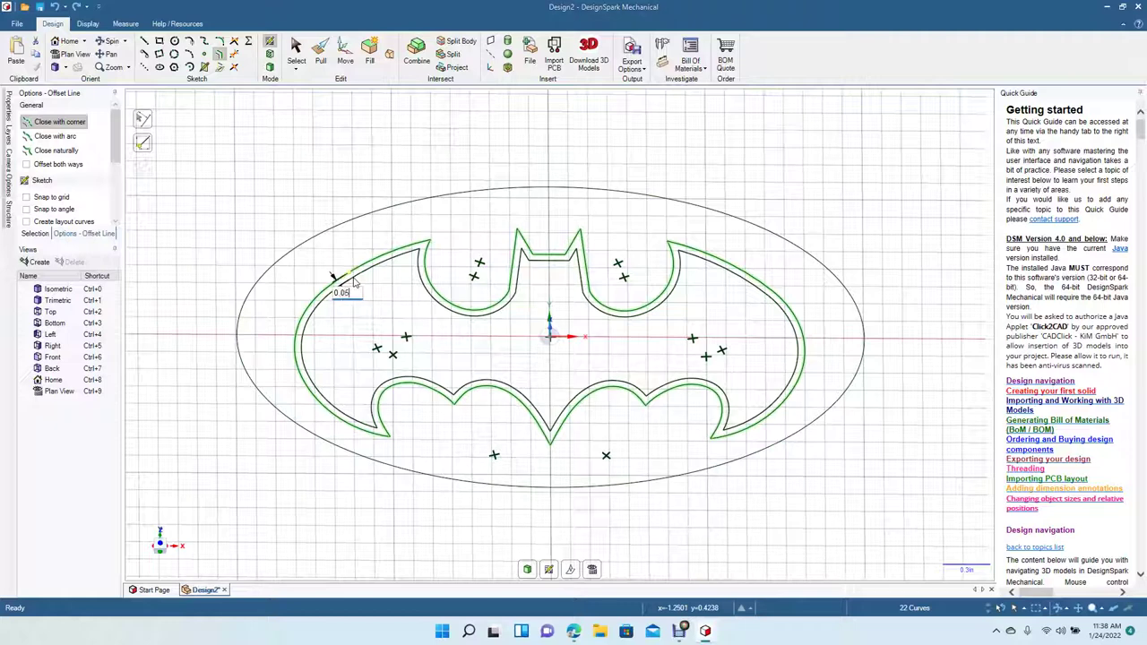
text(.05)
key(Return)
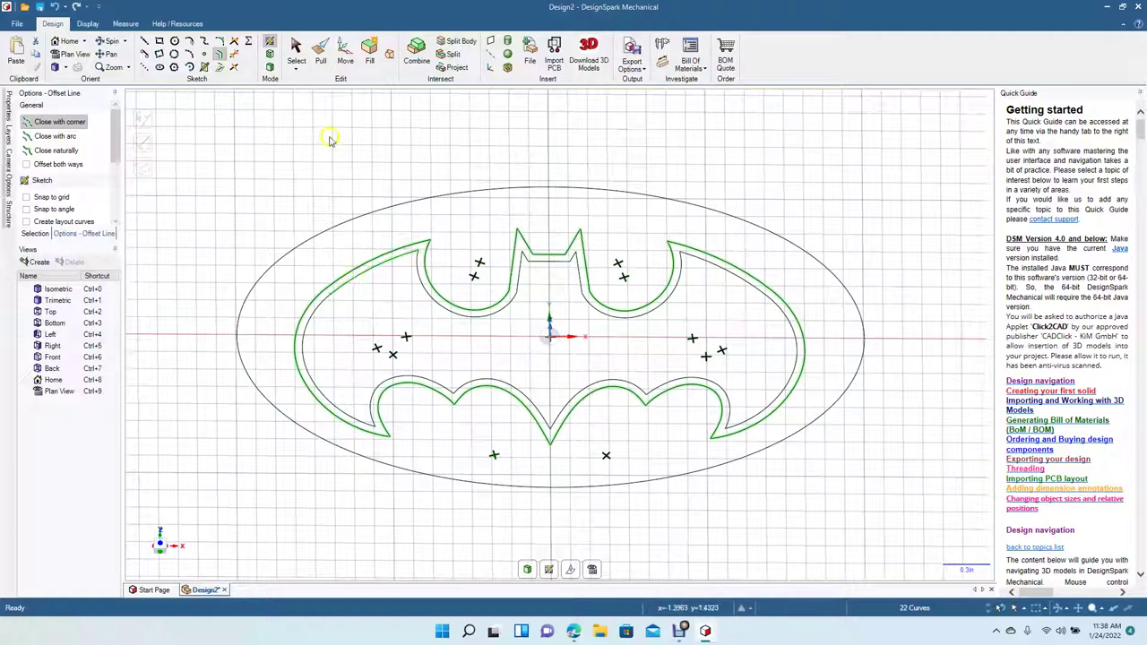
click(295, 49)
click(225, 175)
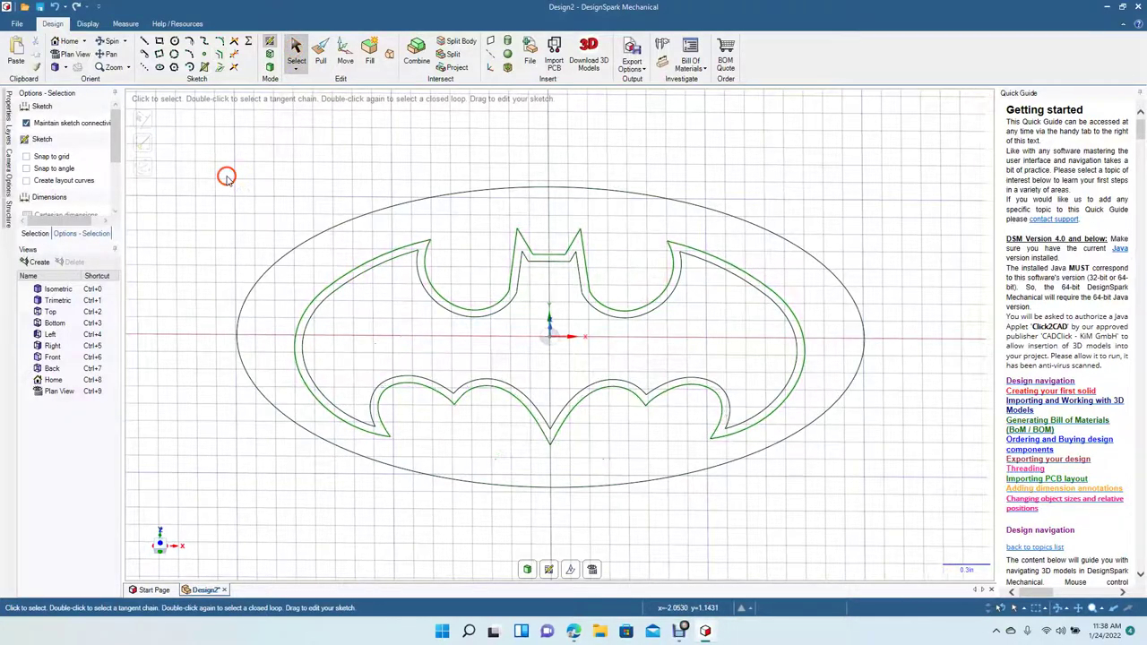
Extrude the face between the ellipse and the outer bat outline by 0.1 in with the Pull tool.
click(107, 42)
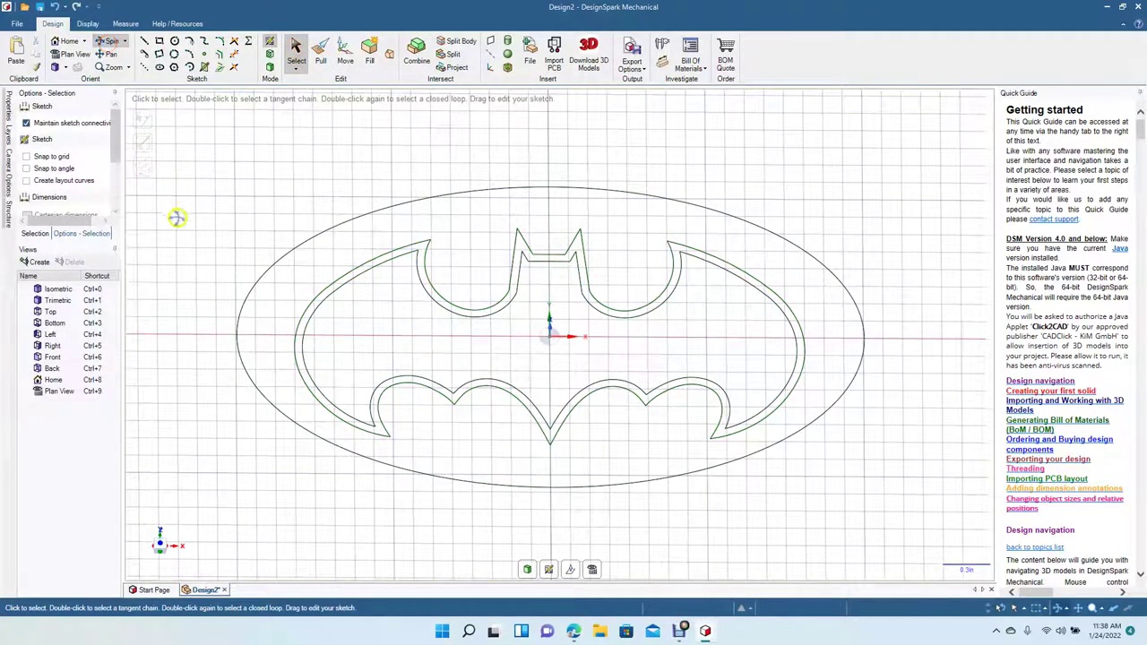
mouse_move(182, 219)
mouse_down()
mouse_move(185, 159)
mouse_move(181, 177)
mouse_up()
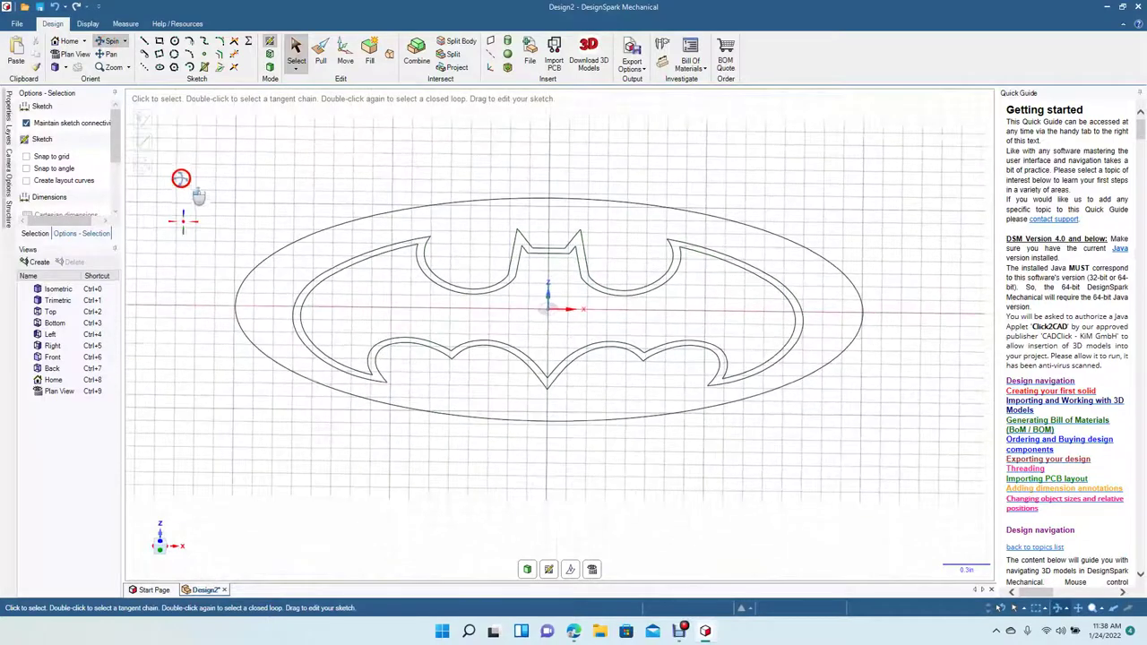
click(320, 54)
click(274, 266)
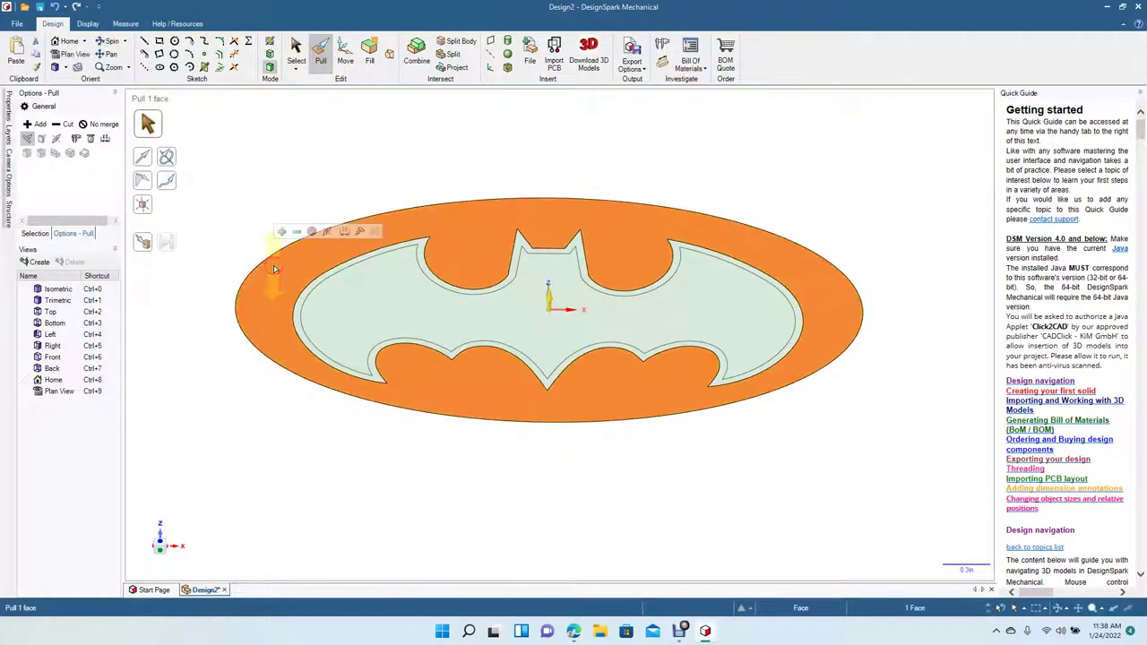
key(space)
text(.1)
key(Return)
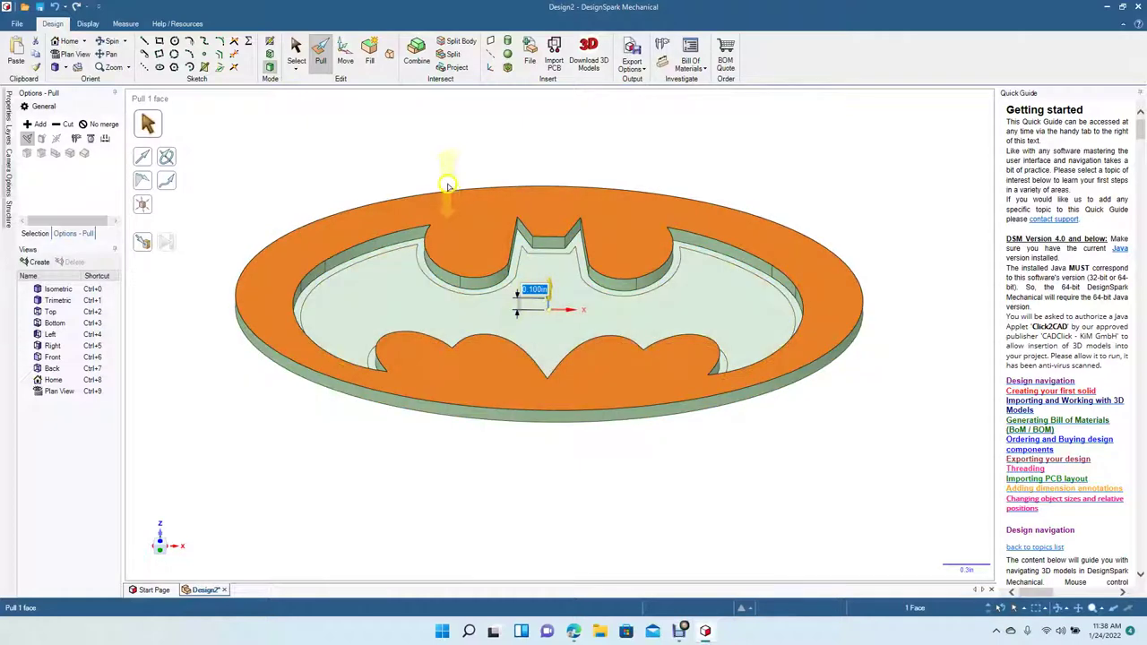
click(295, 49)
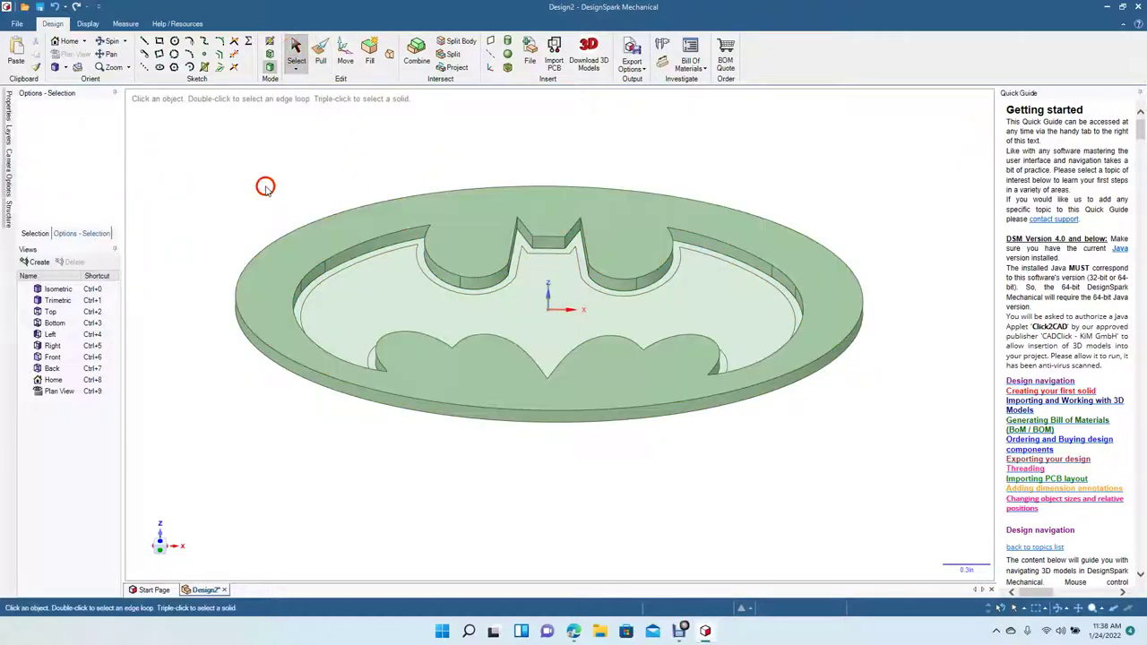
Extrude the narrow band between the two bat outlines upward to a height of 0.5 in.
click(323, 277)
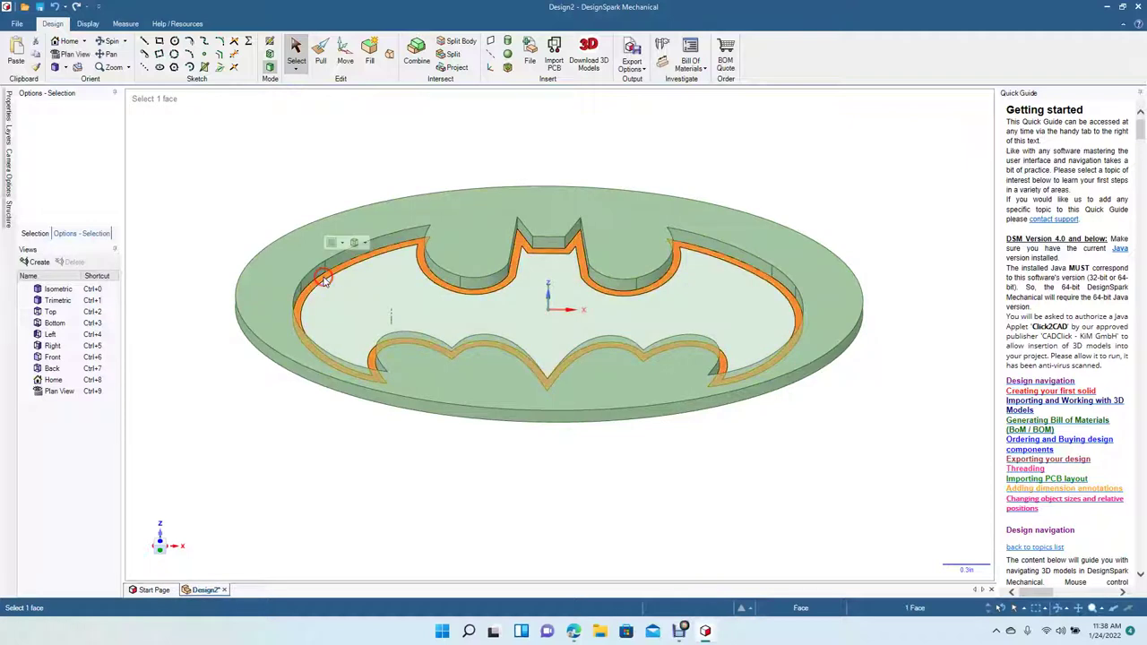
click(320, 51)
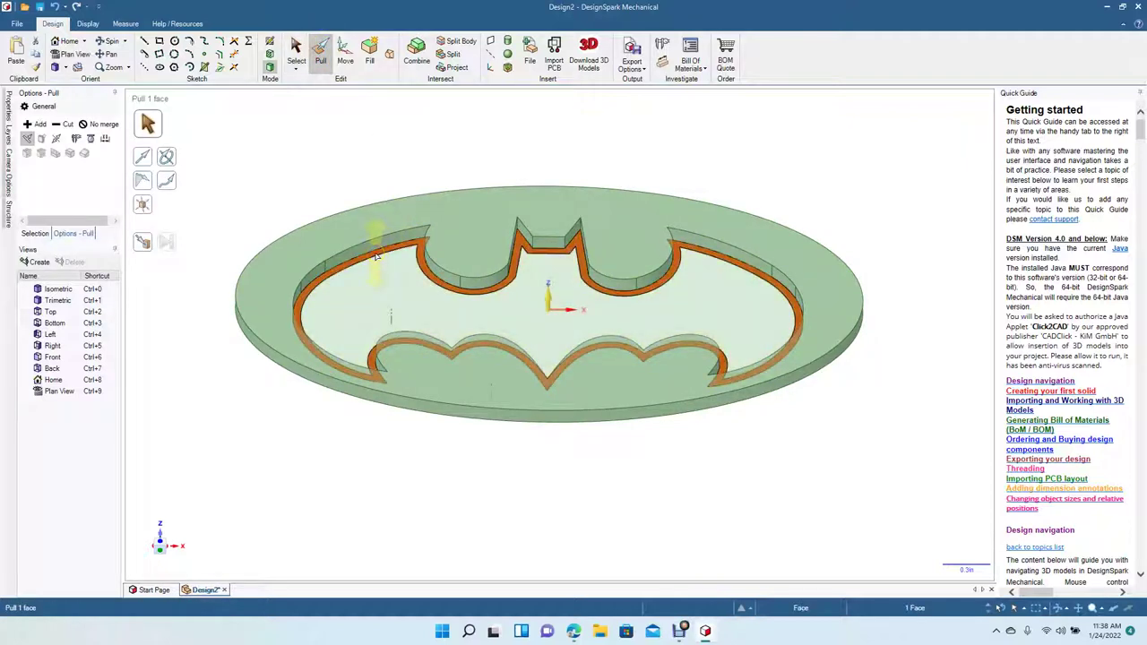
drag(376, 255, 391, 184)
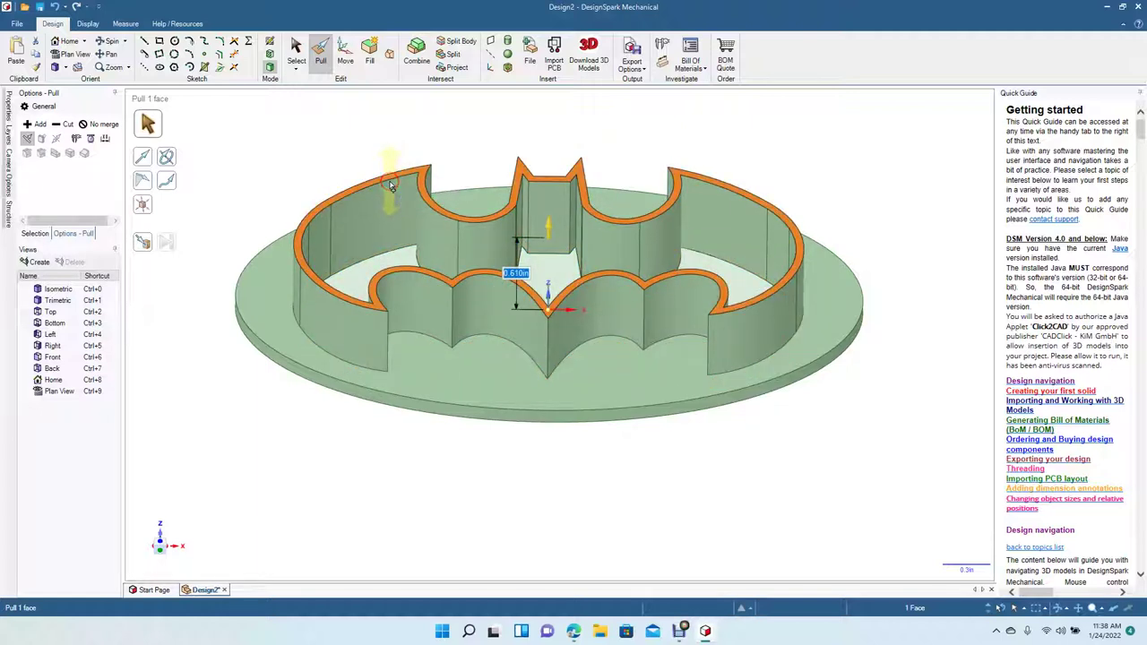
text(0.5)
key(Return)
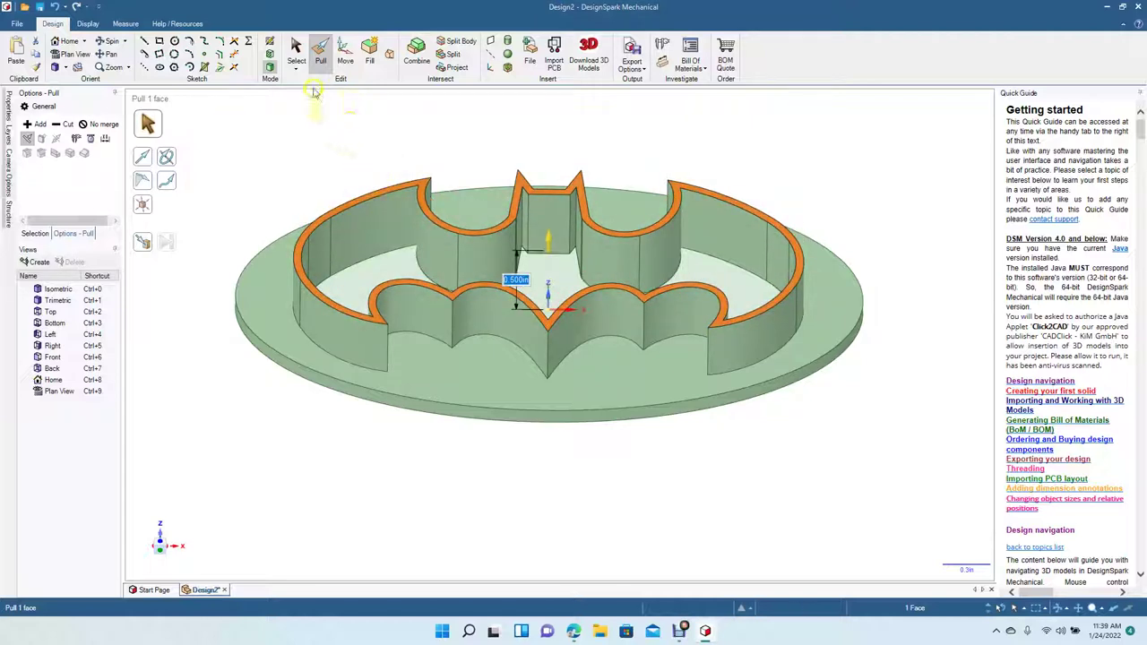
click(296, 50)
click(254, 174)
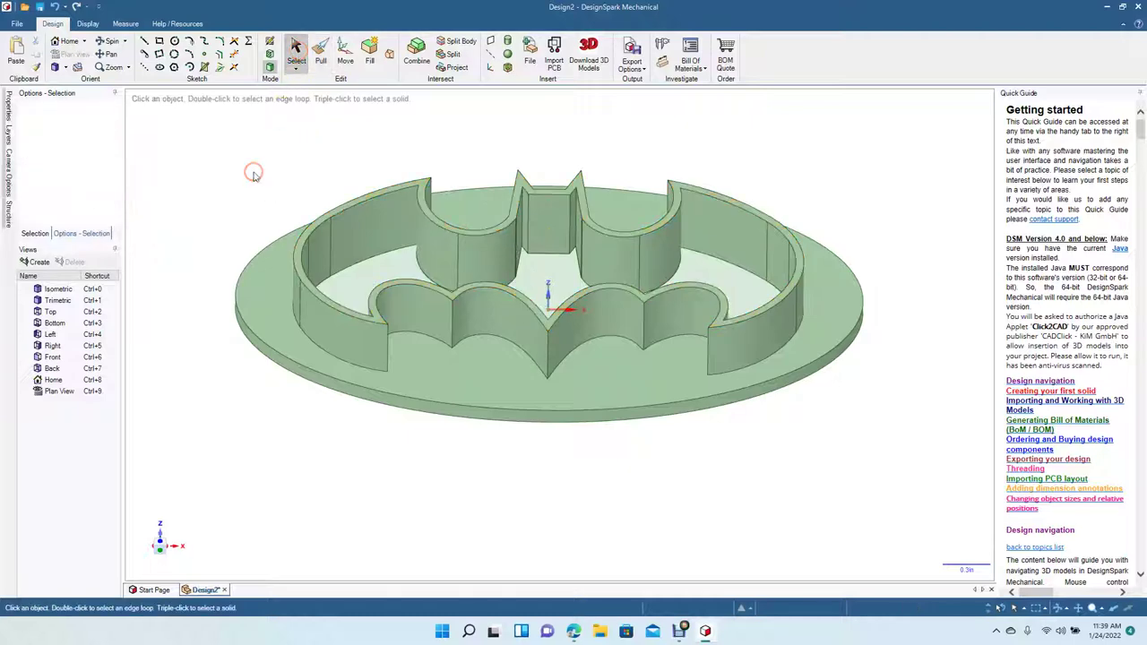
Try to pull the inner bat face from the underside of the emblem.
click(108, 41)
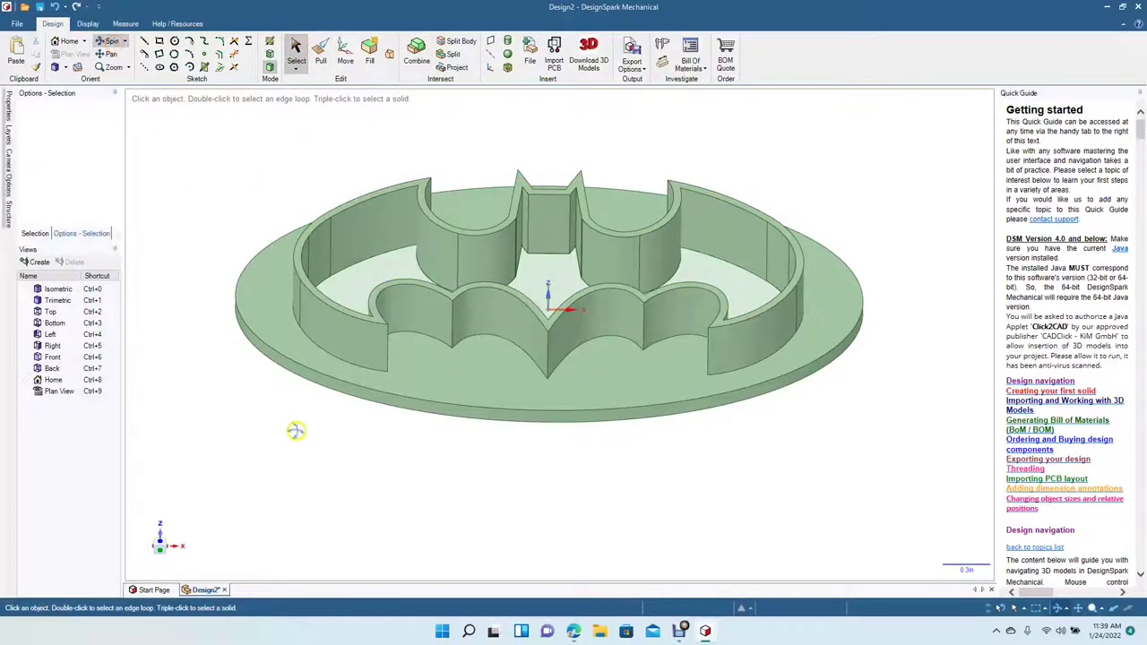
drag(302, 425, 313, 254)
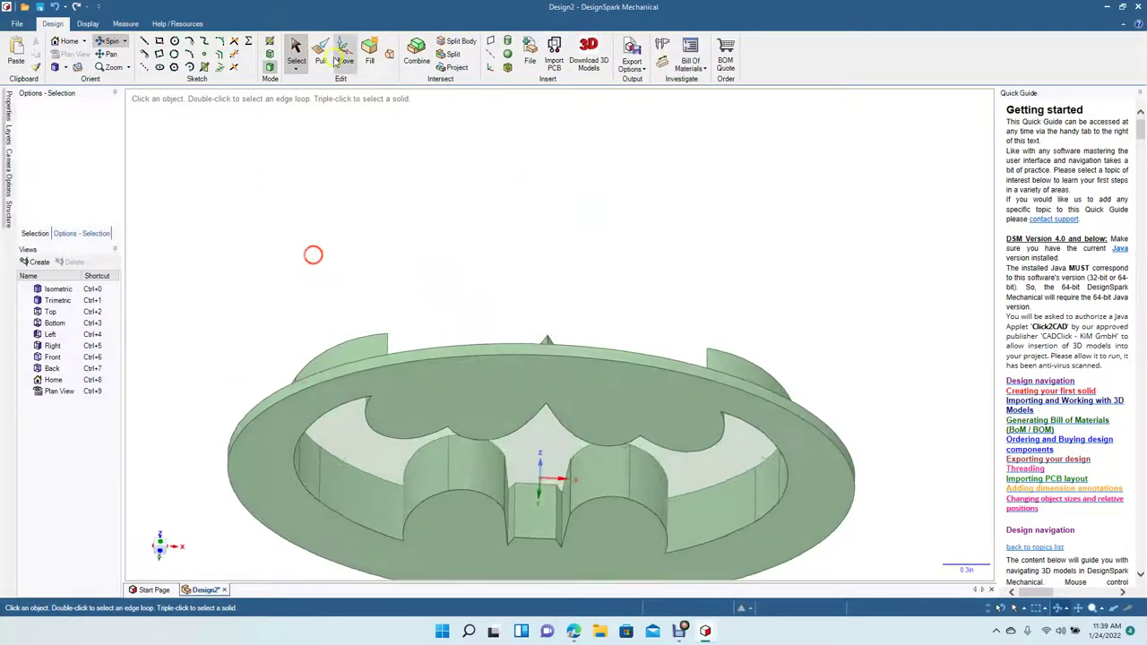
click(320, 58)
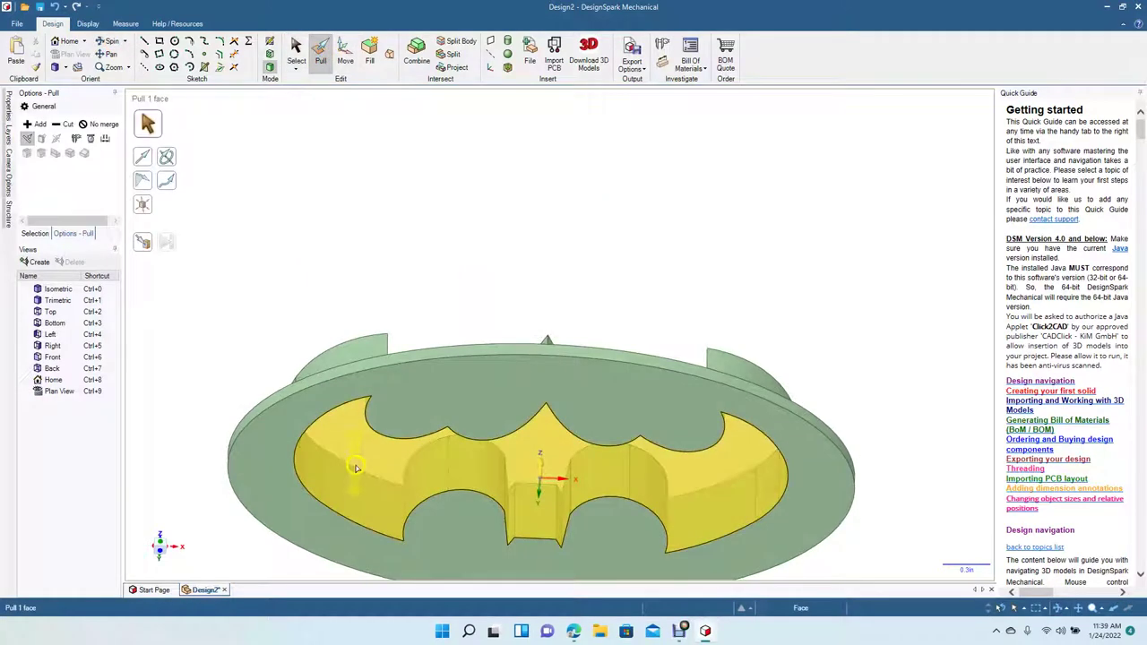
click(566, 464)
drag(551, 461, 538, 511)
key(Escape)
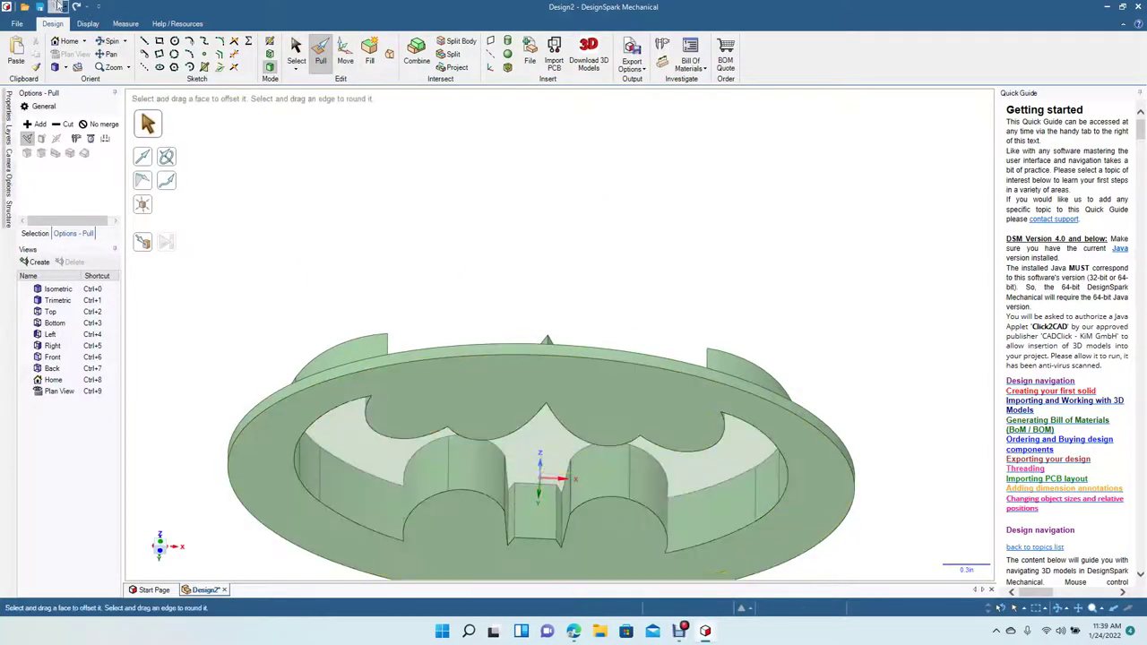
Pull the bat face about 0.26 in out of the underside, and set its limit with Up To on the ellipse's underside face.
click(111, 42)
drag(226, 210, 258, 67)
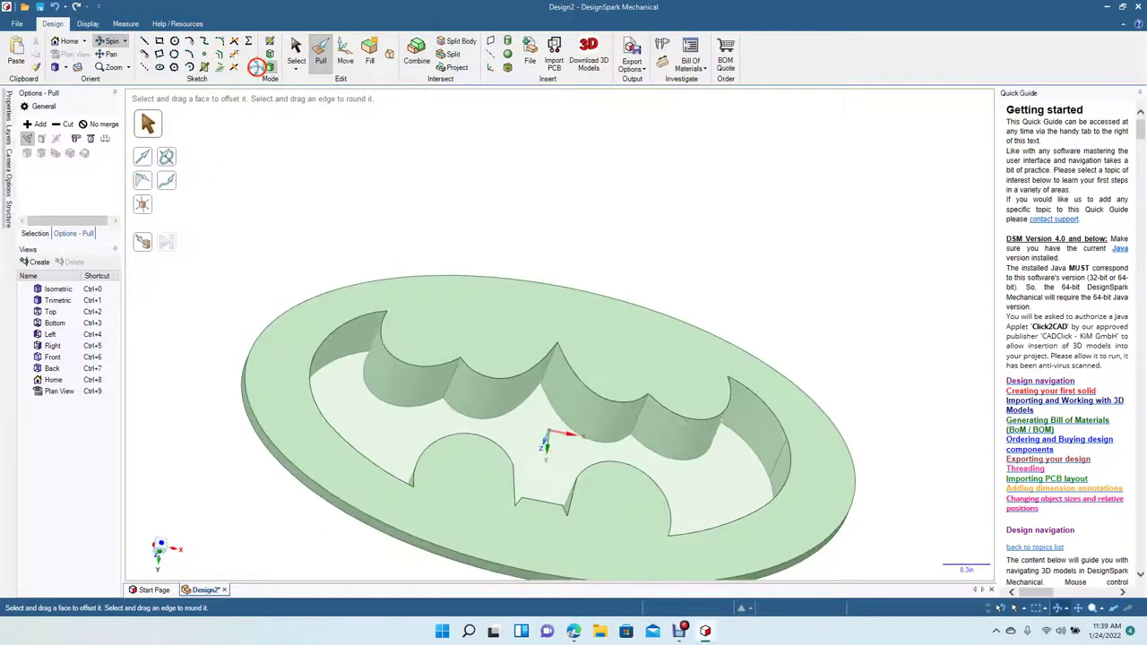
click(297, 50)
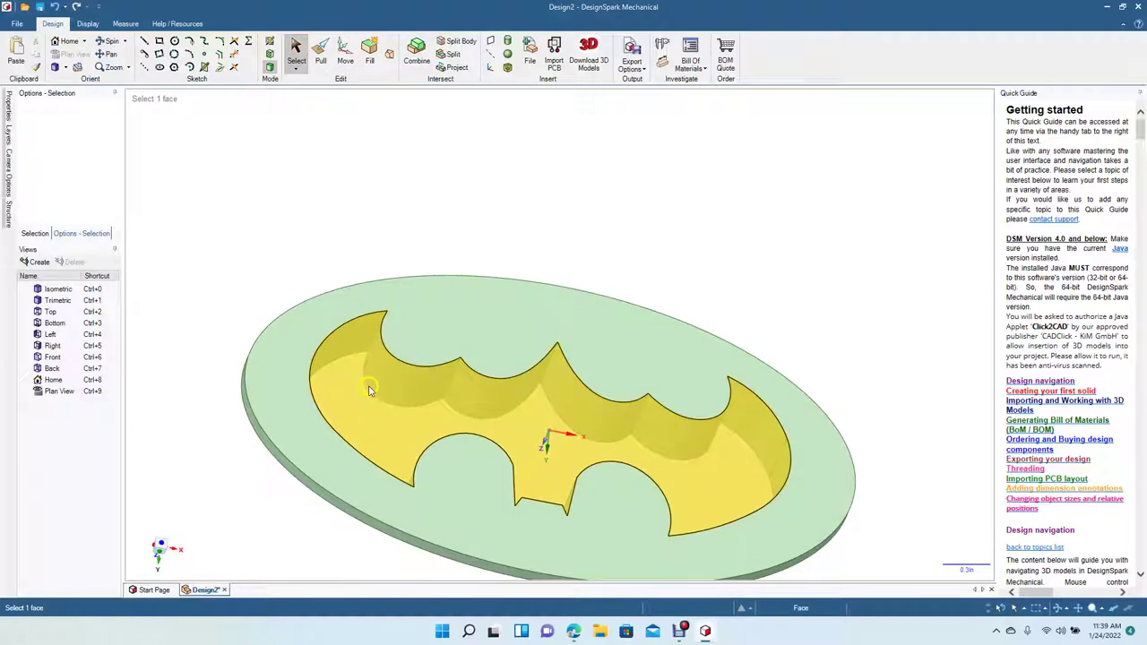
click(369, 389)
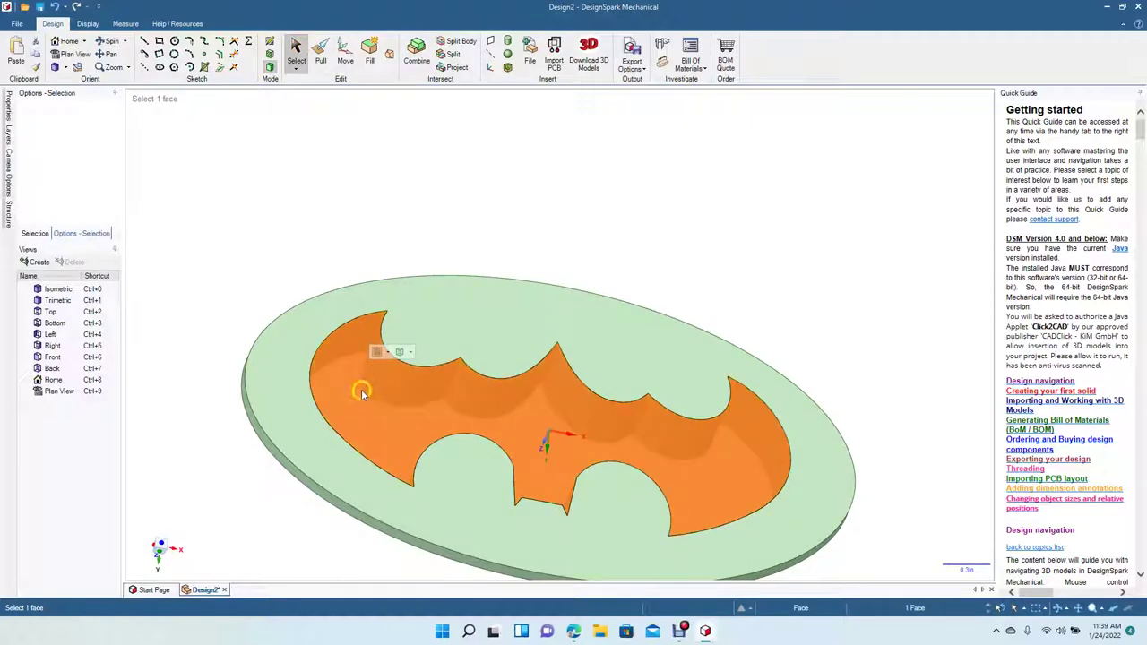
click(321, 52)
click(323, 52)
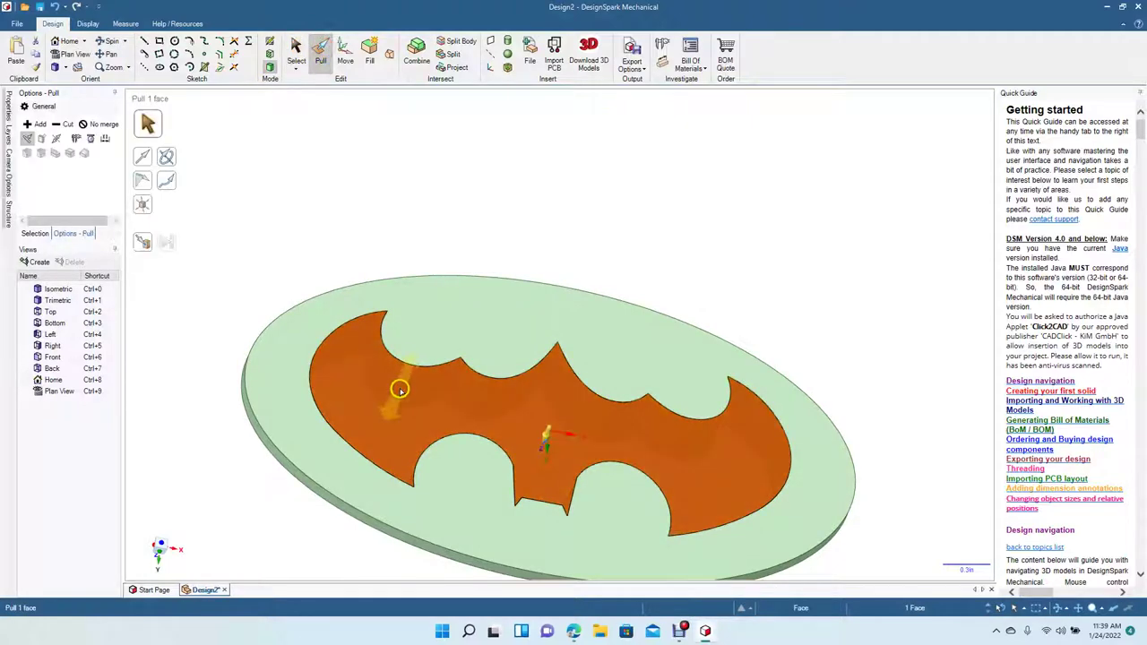
drag(400, 391, 432, 380)
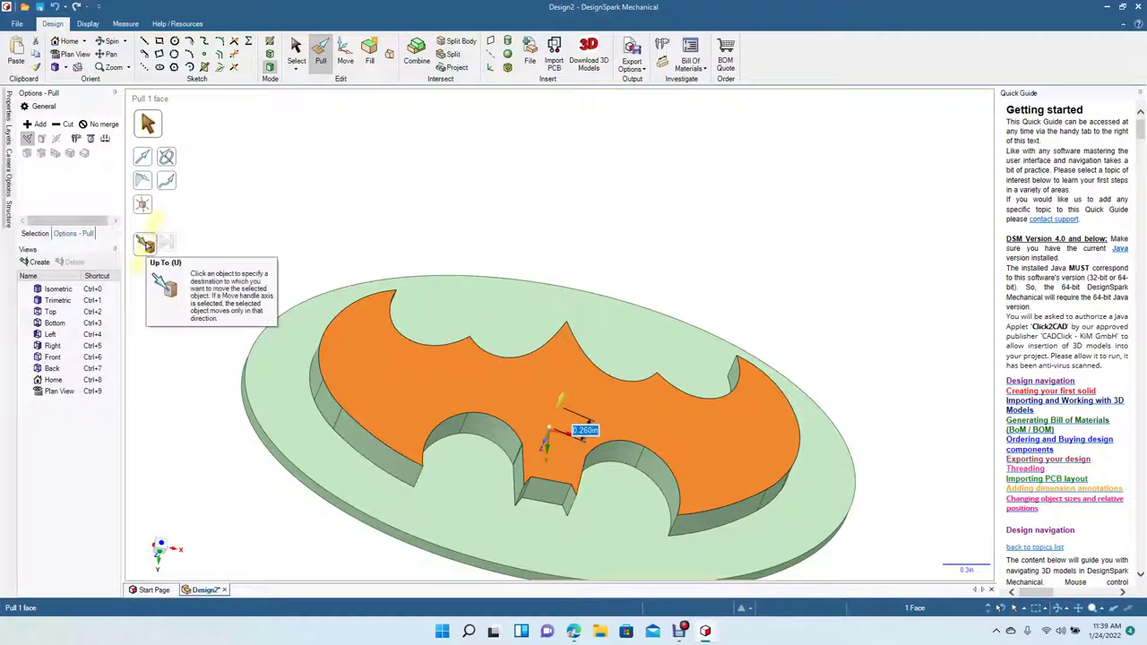
click(145, 243)
click(281, 389)
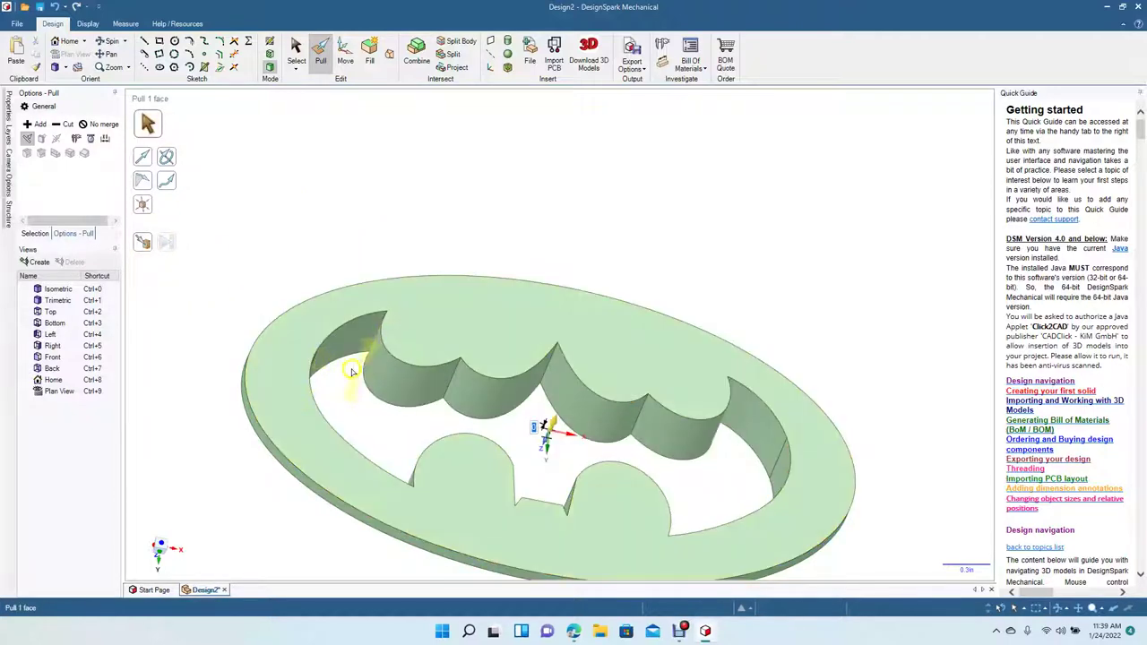
Undo the Up To operation and the pull of the bat face on the underside.
key(ctrl+z)
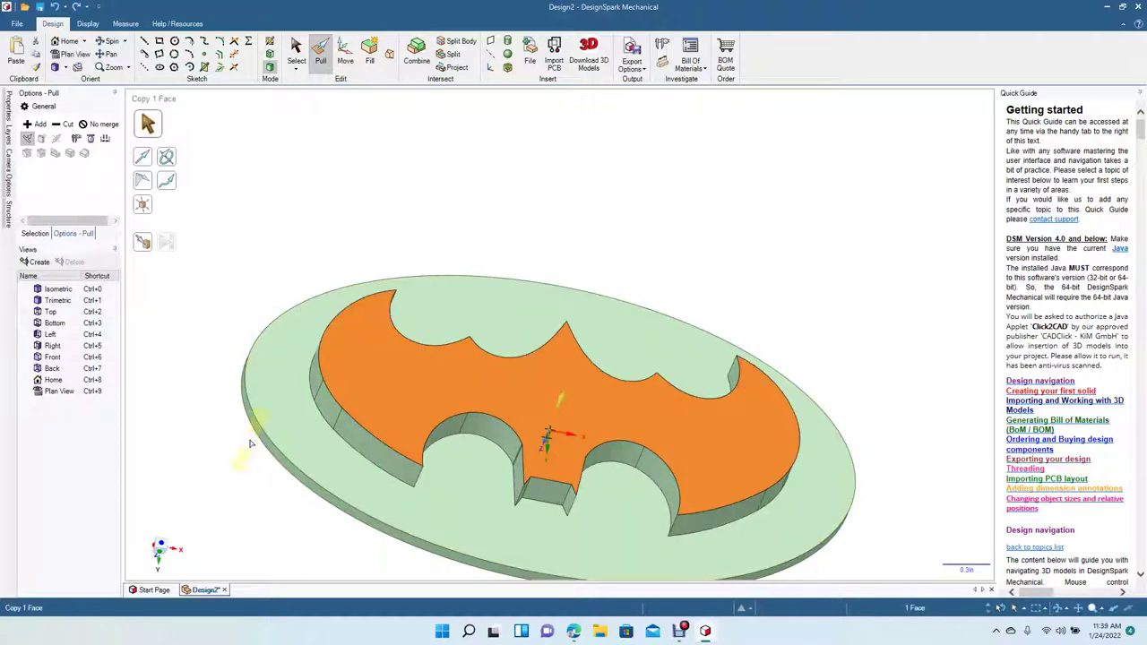
key(ctrl+z)
key(ctrl+z)
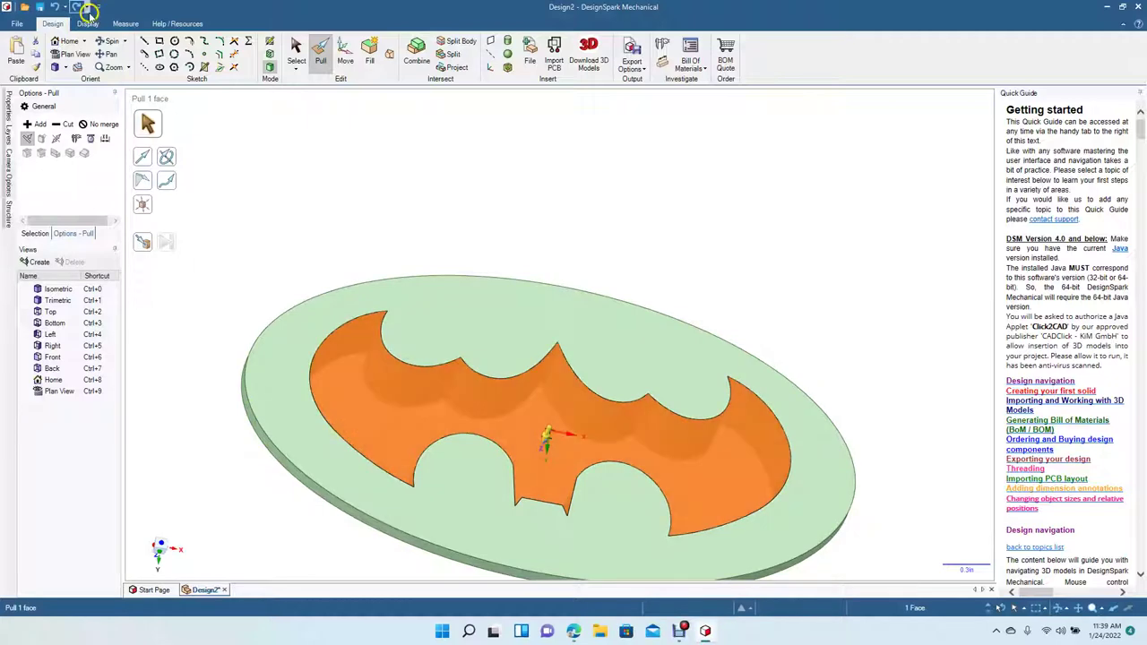
Pull the inner bat face about 0.09 in from the front side of the emblem.
drag(212, 277, 335, 17)
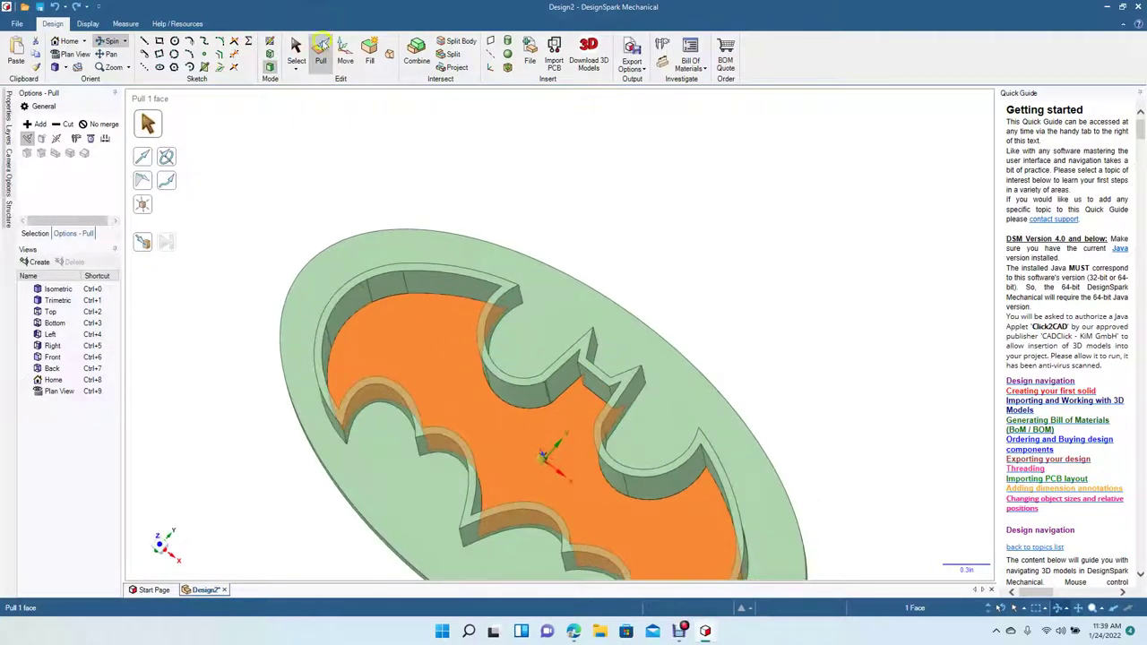
click(321, 47)
click(396, 342)
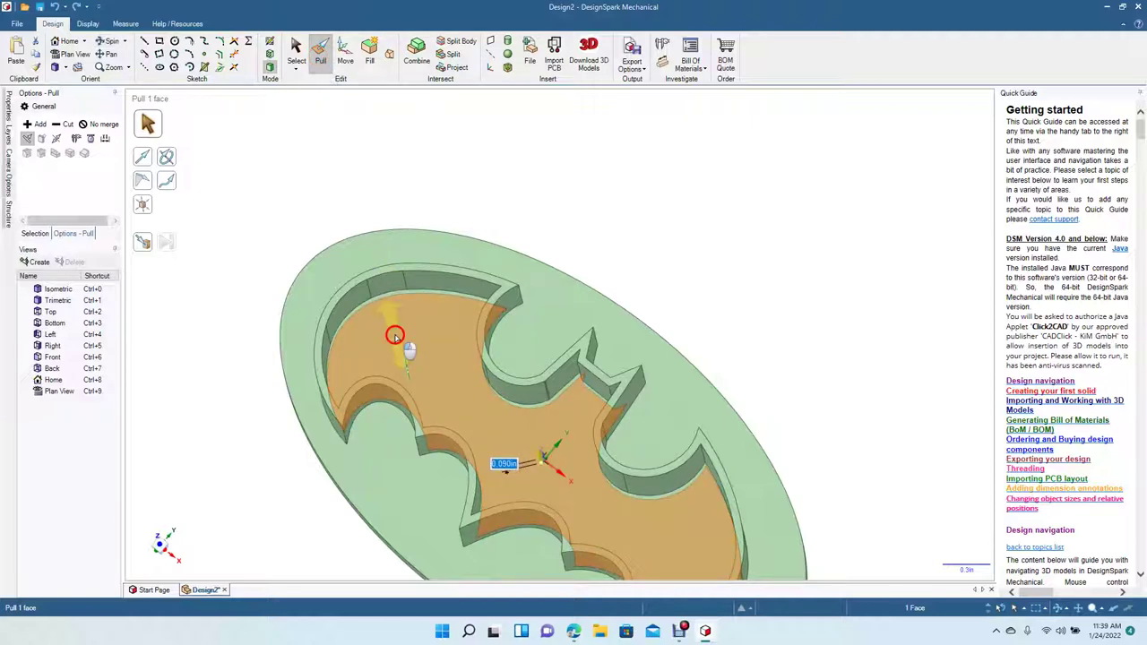
click(295, 54)
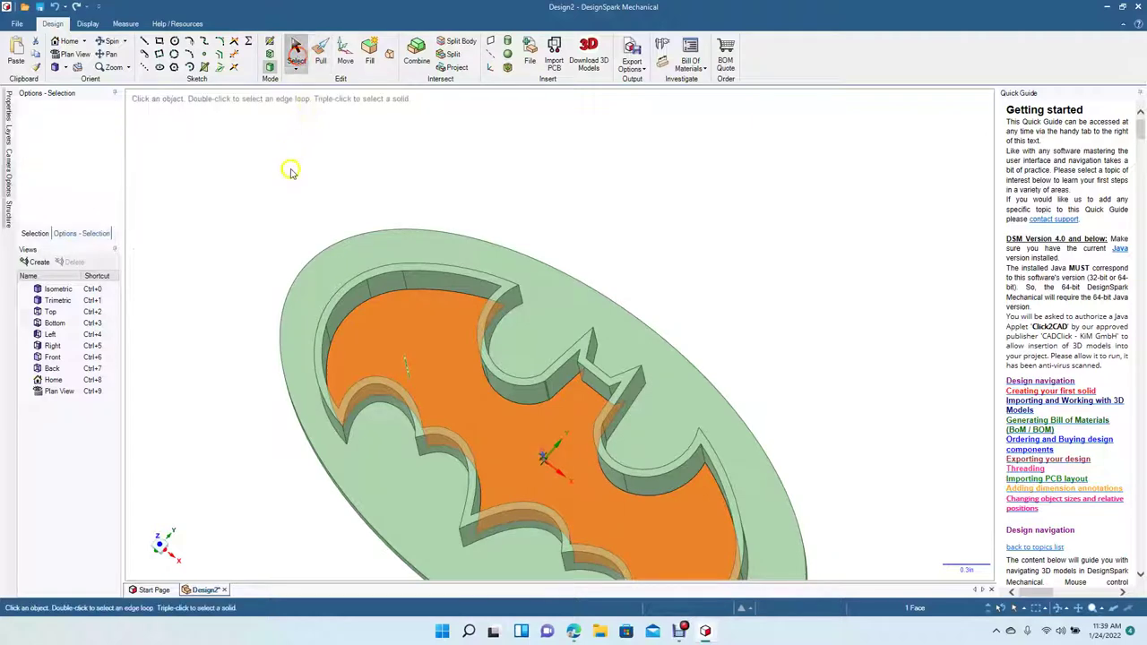
click(297, 154)
Chamfer the complete outer top edge loop of the raised bat outline by about 0.04 in.
click(110, 42)
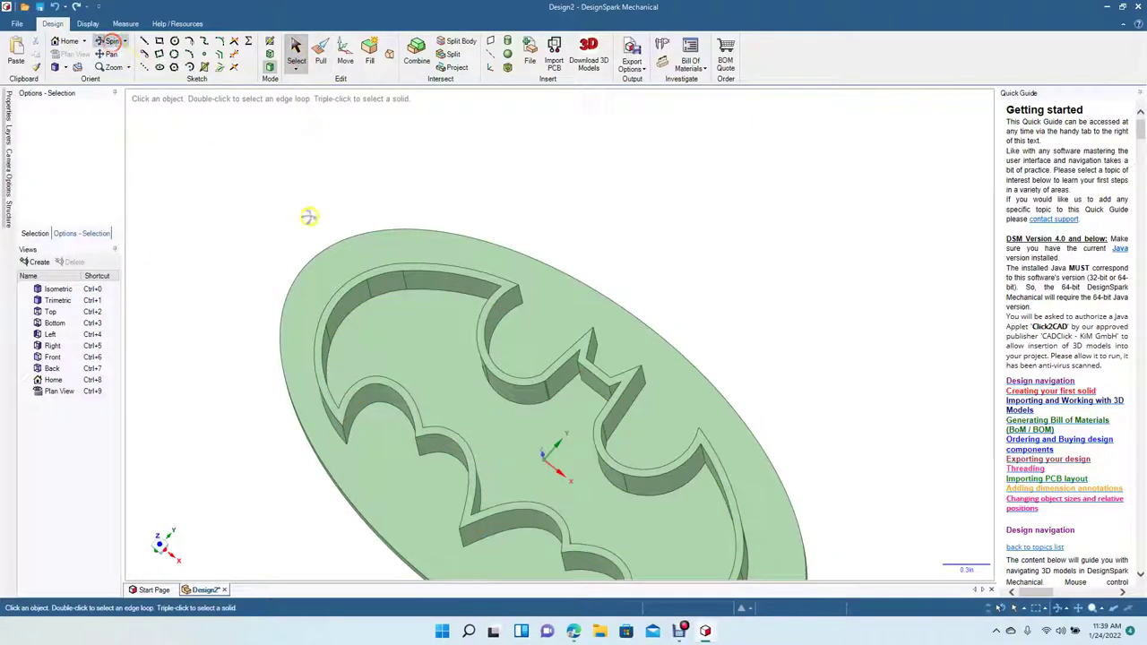
drag(310, 220, 379, 152)
click(320, 51)
click(375, 325)
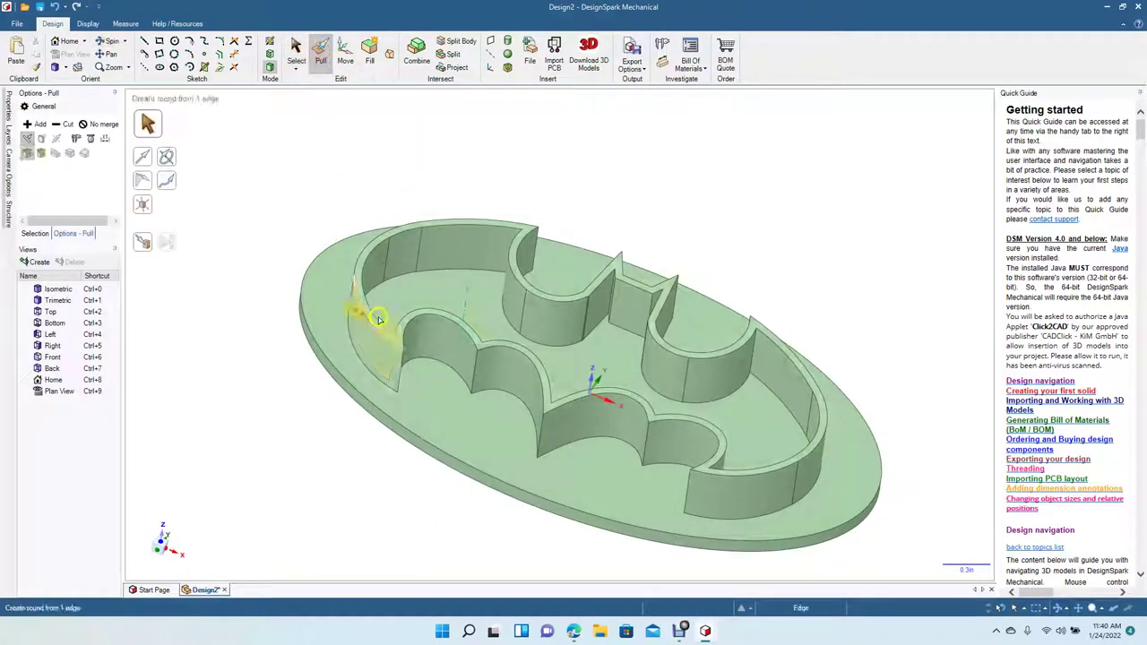
double_click(375, 325)
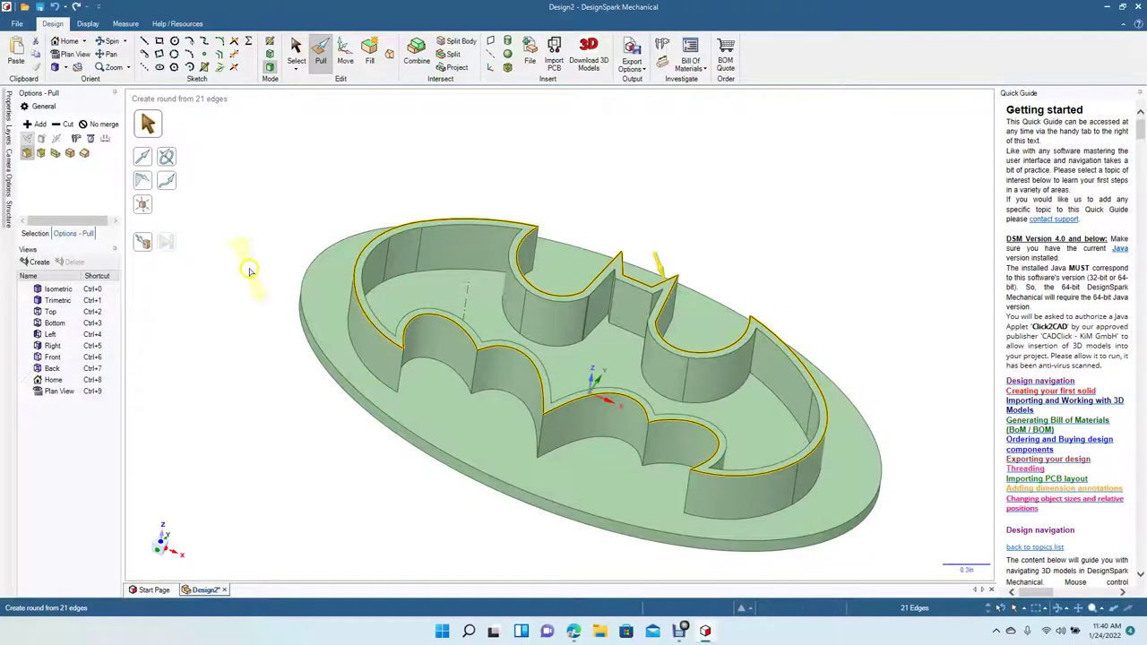
click(40, 154)
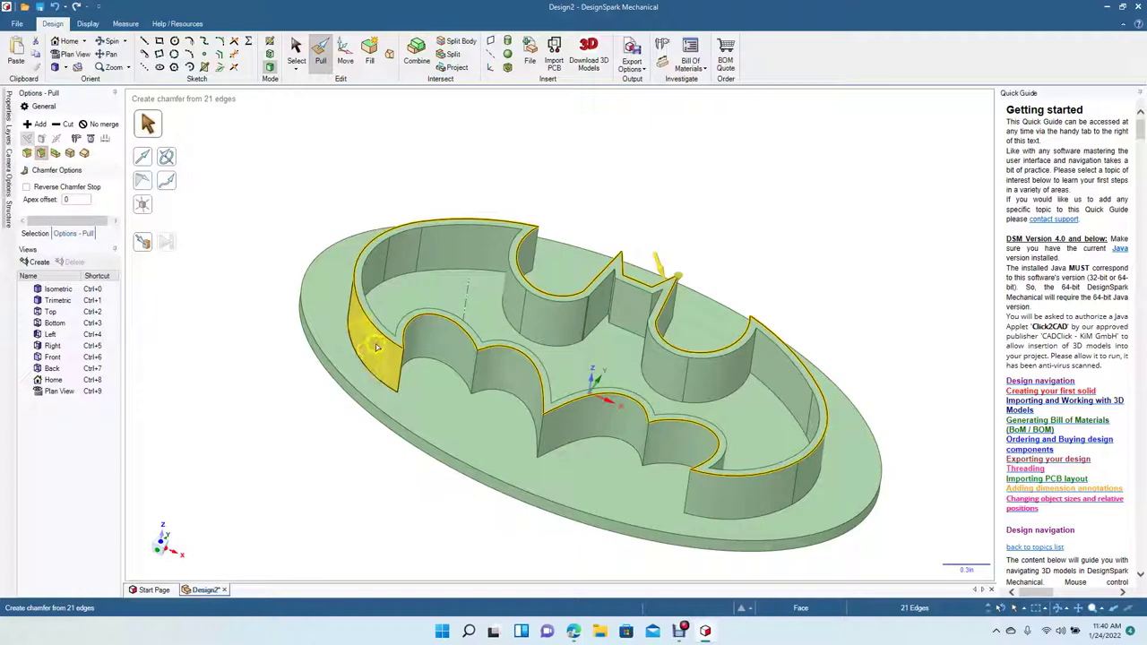
mouse_move(387, 332)
mouse_down()
mouse_move(403, 333)
mouse_move(384, 338)
mouse_up()
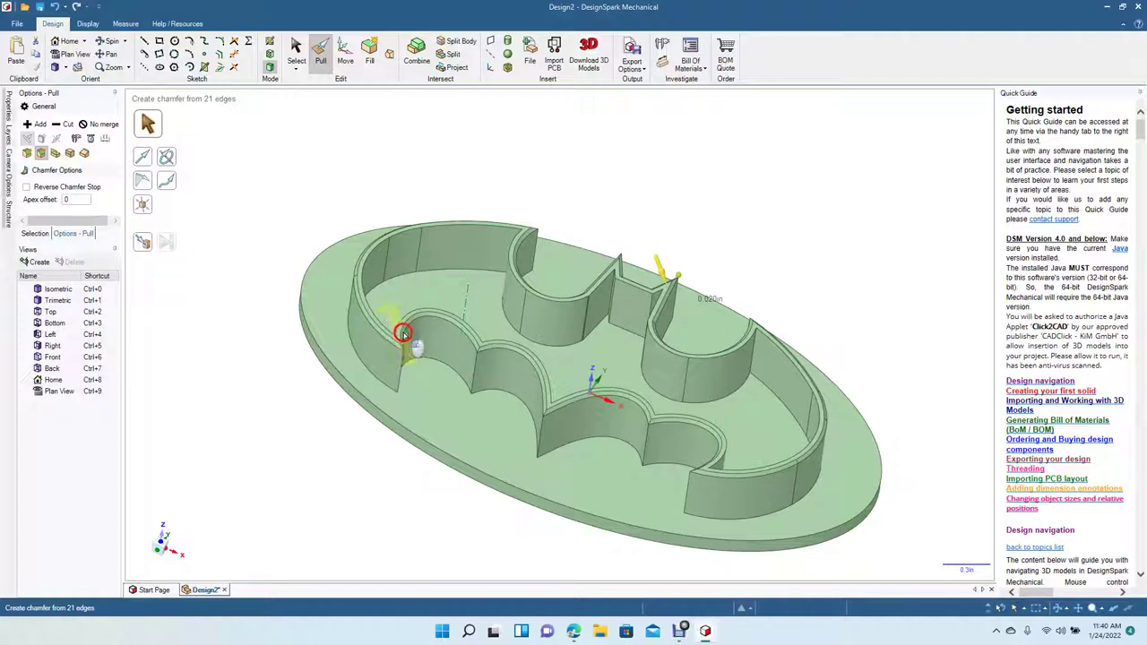
drag(409, 329, 403, 343)
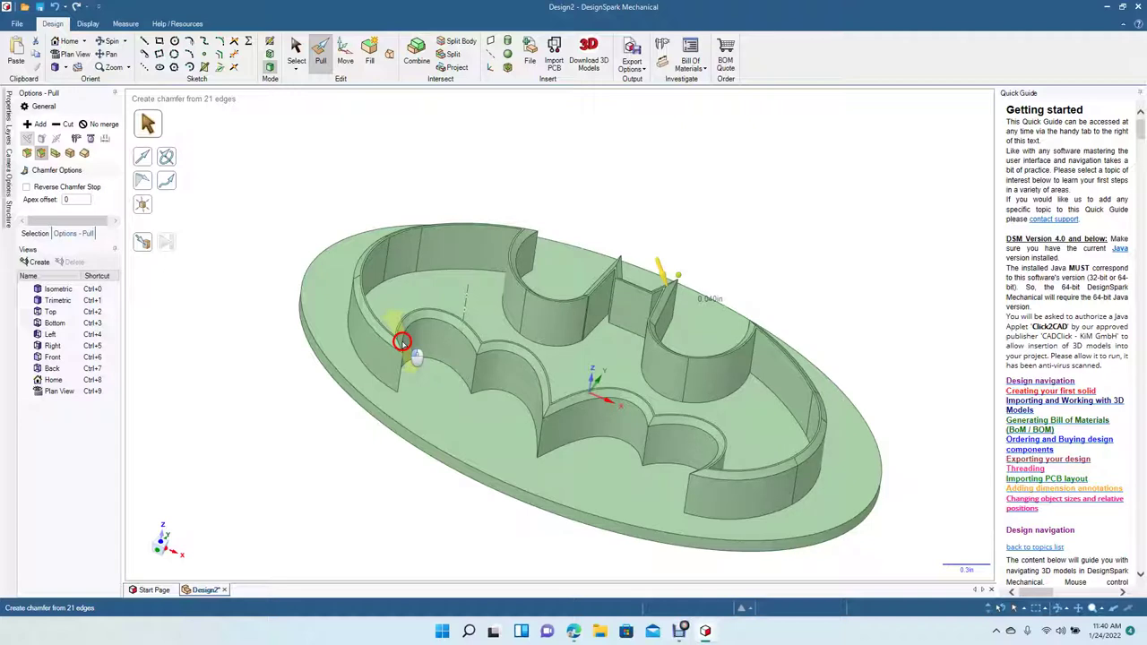
drag(402, 342, 402, 344)
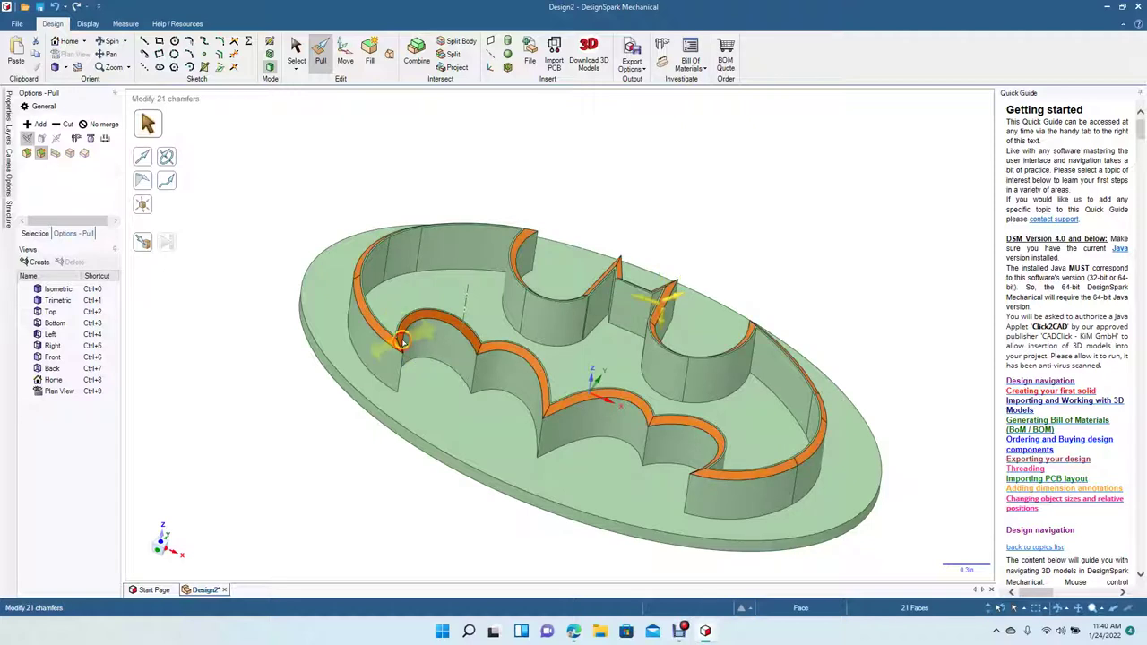
click(296, 54)
click(257, 195)
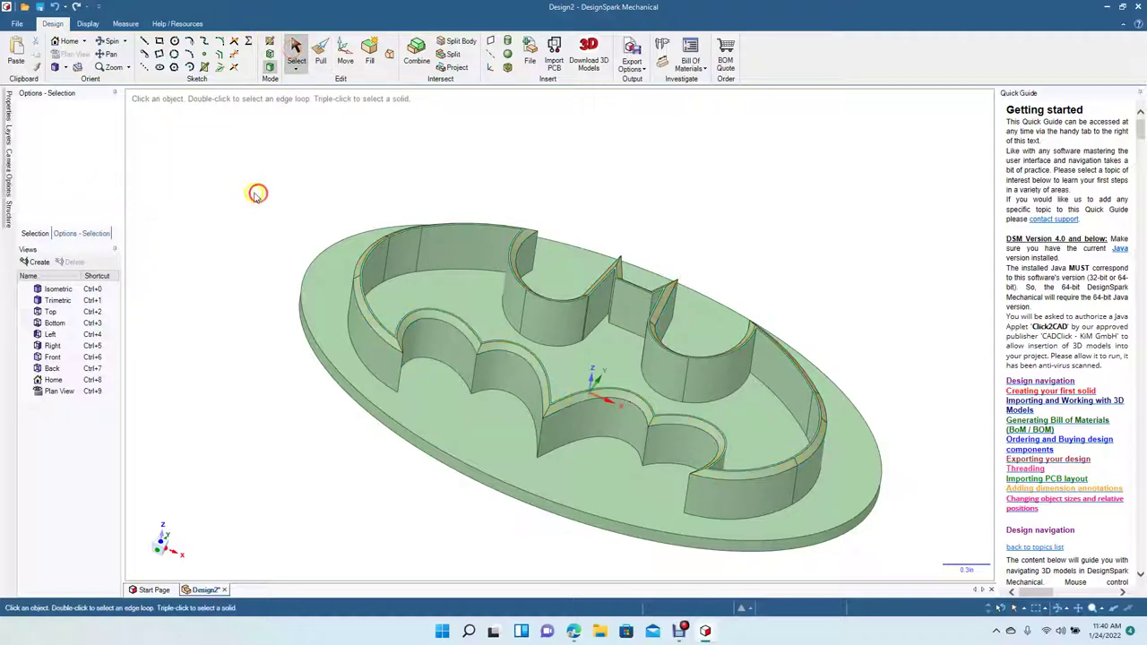
Sketch a 1.5 in diameter circle on the ellipse's flat underside face, centred on the origin.
click(108, 41)
drag(309, 287, 359, 464)
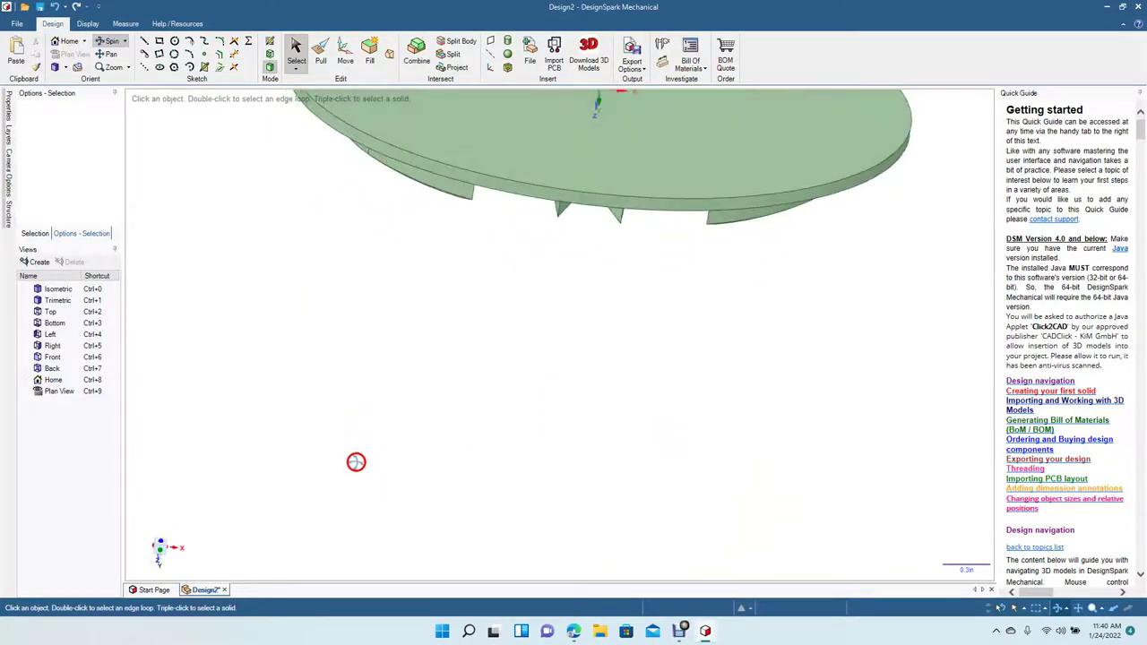
click(105, 54)
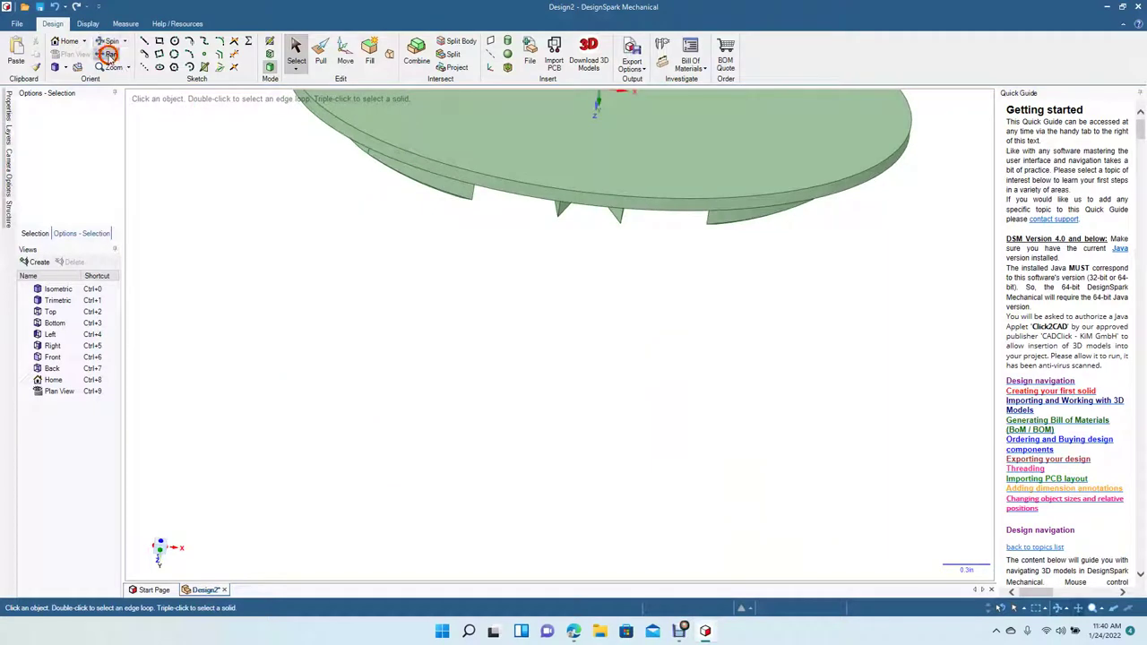
drag(330, 216, 326, 498)
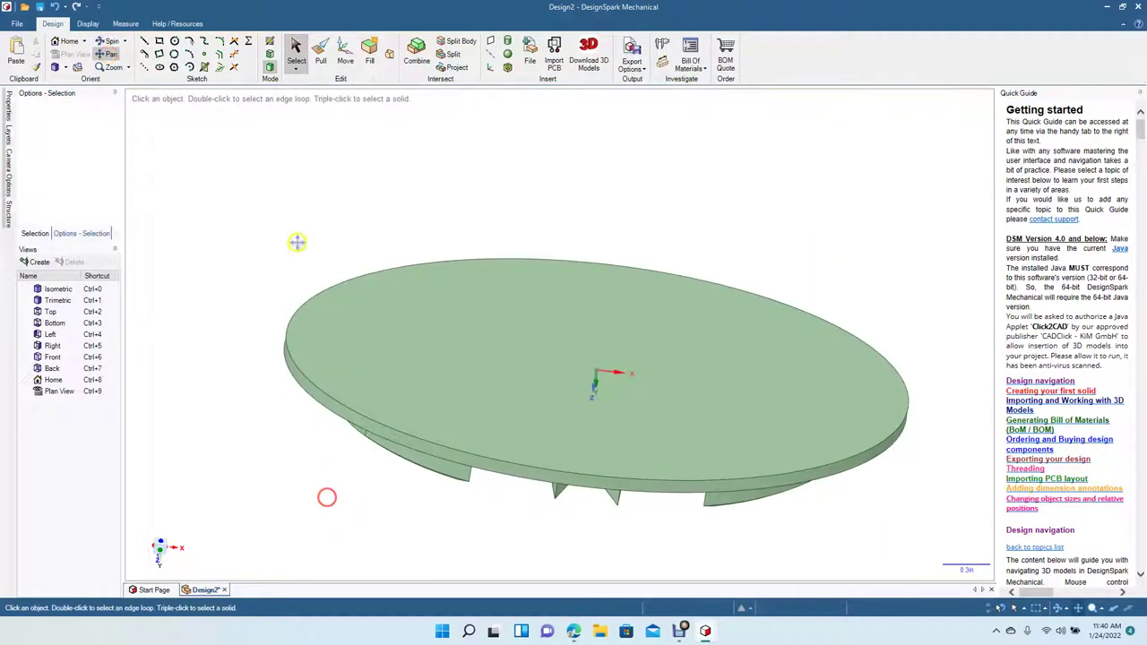
click(297, 55)
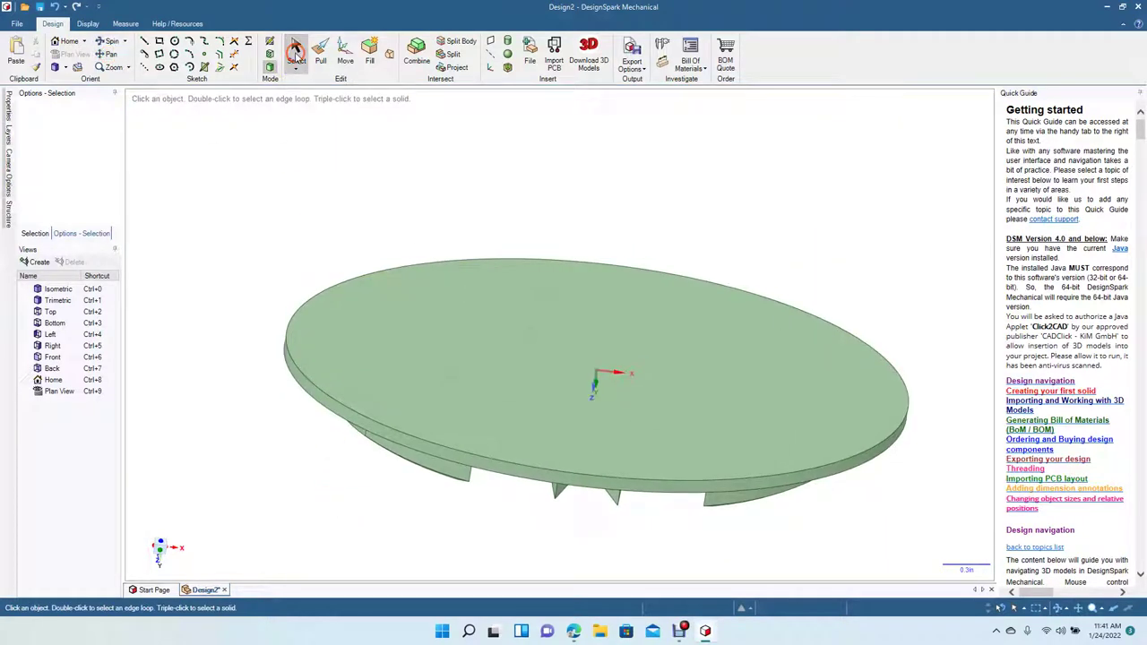
click(109, 43)
drag(350, 192, 355, 285)
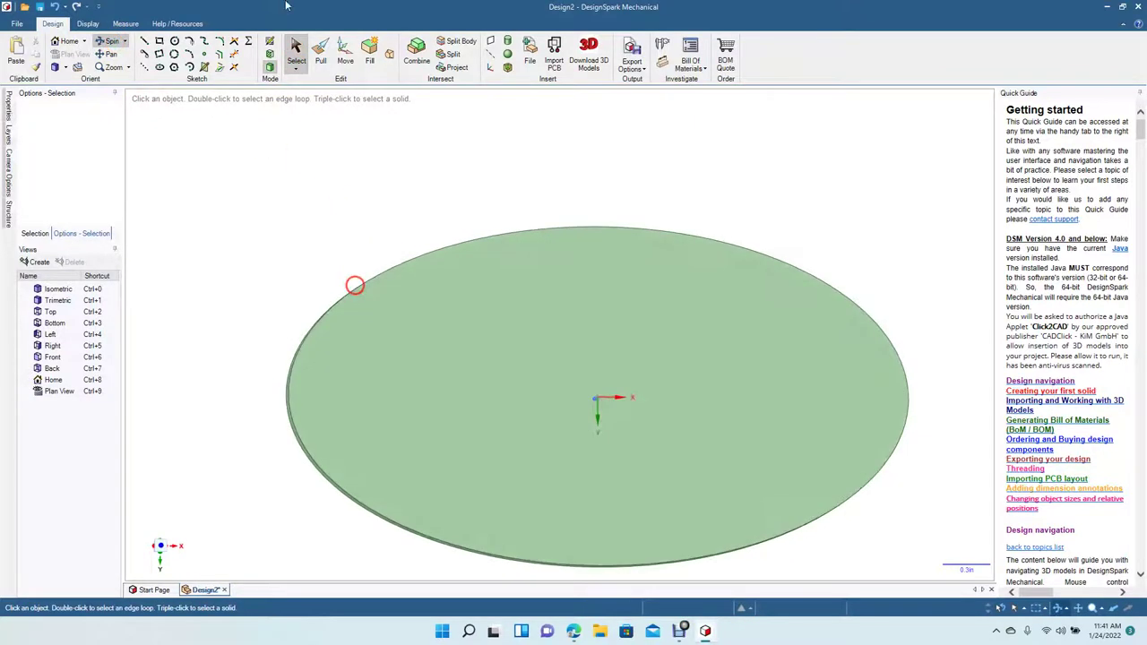
click(297, 60)
click(530, 463)
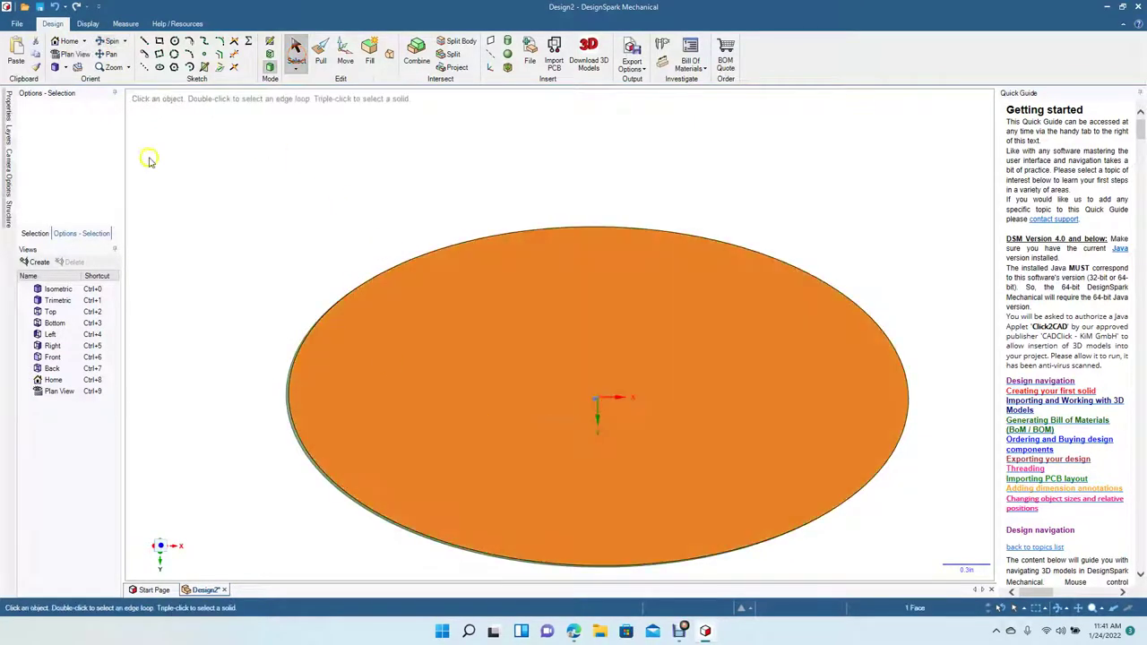
click(75, 55)
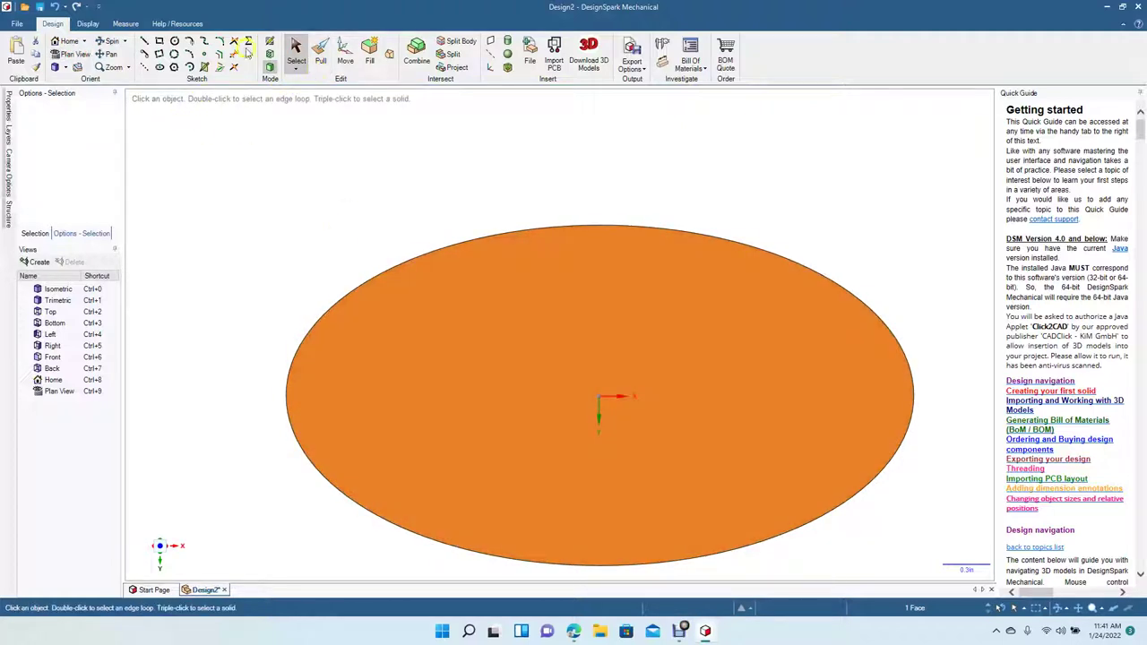
click(175, 43)
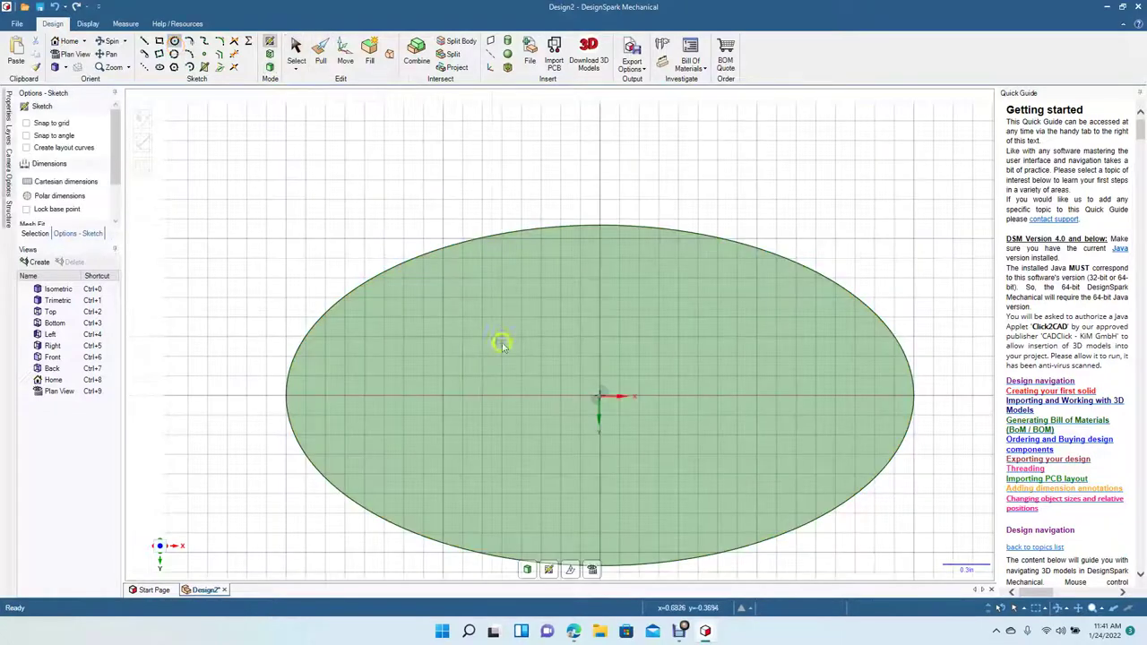
click(600, 397)
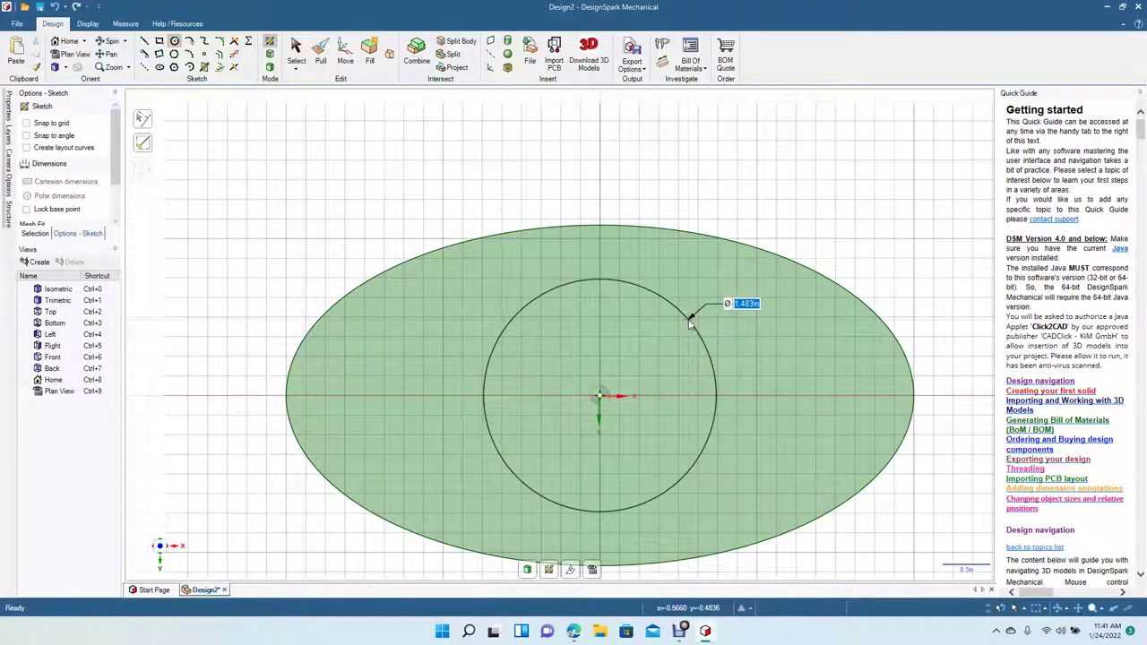
text(1.5)
key(Return)
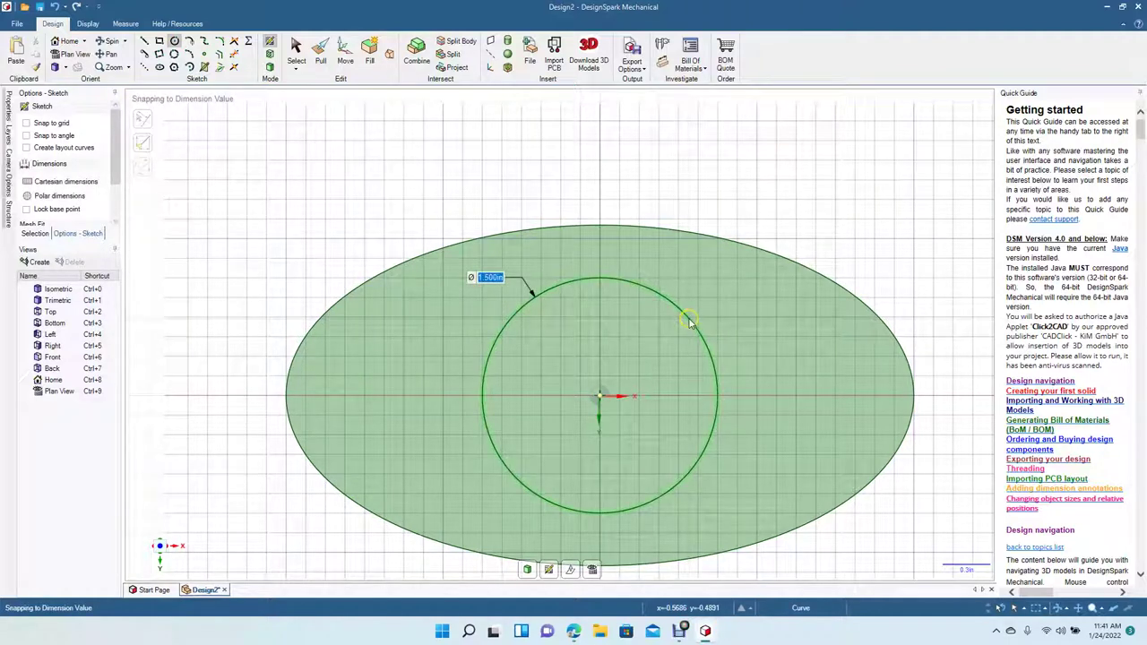
click(296, 50)
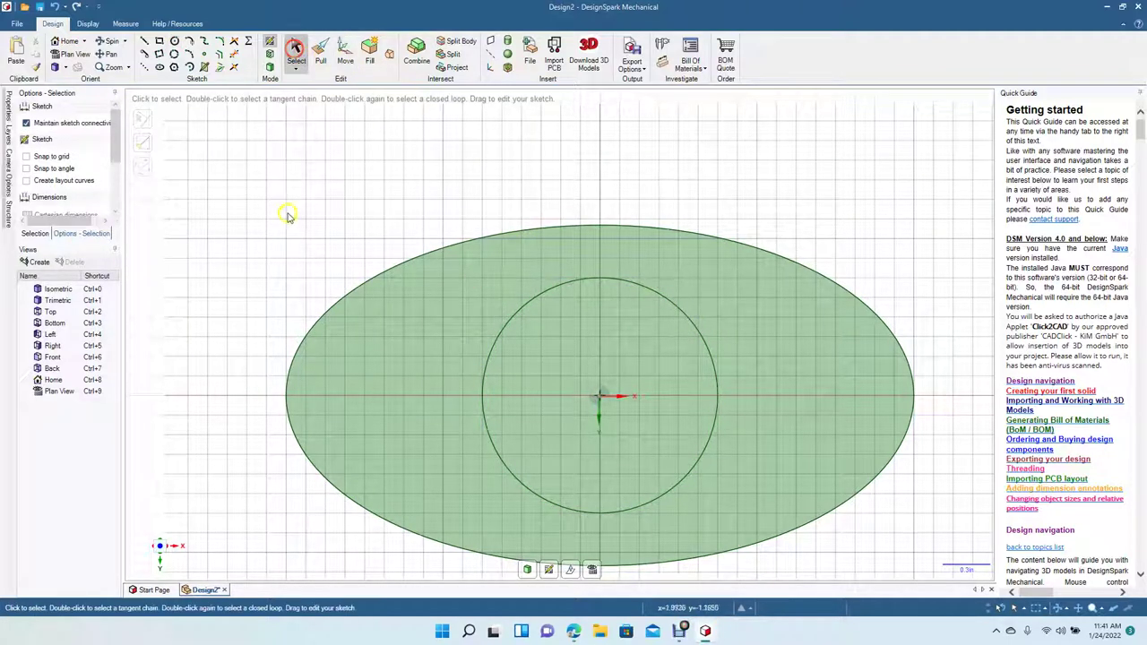
click(110, 41)
drag(243, 274, 224, 225)
click(321, 52)
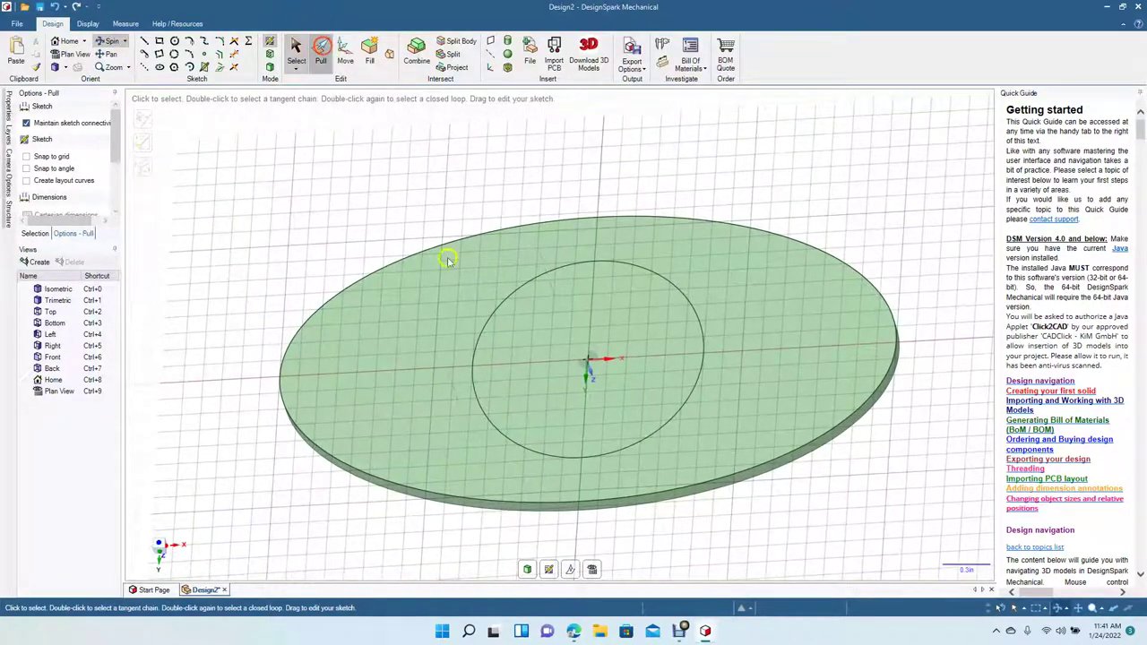
drag(511, 332, 562, 281)
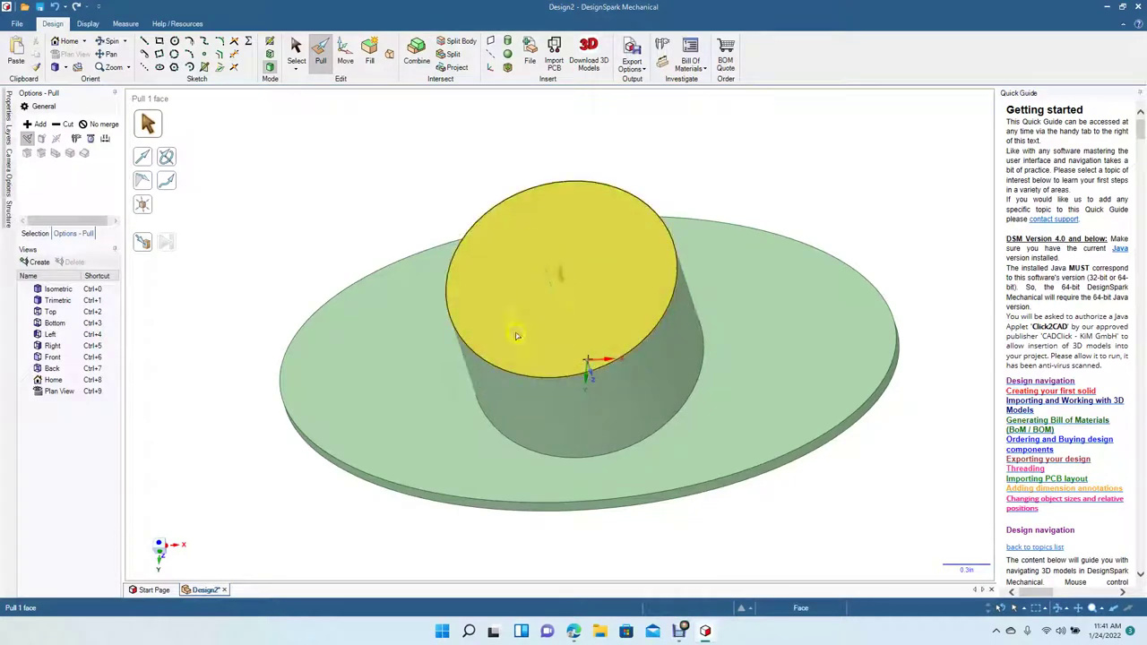
key(ctrl+z)
key(ctrl+z)
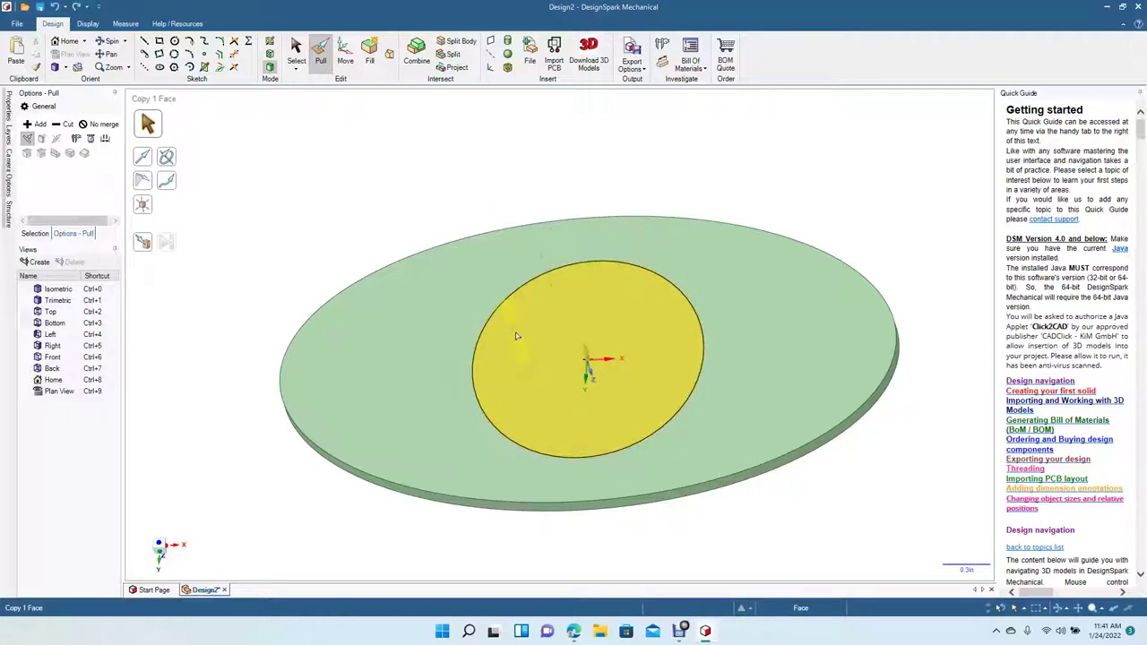
Extrude the circle on the underside outward by 0.5 in.
key(space)
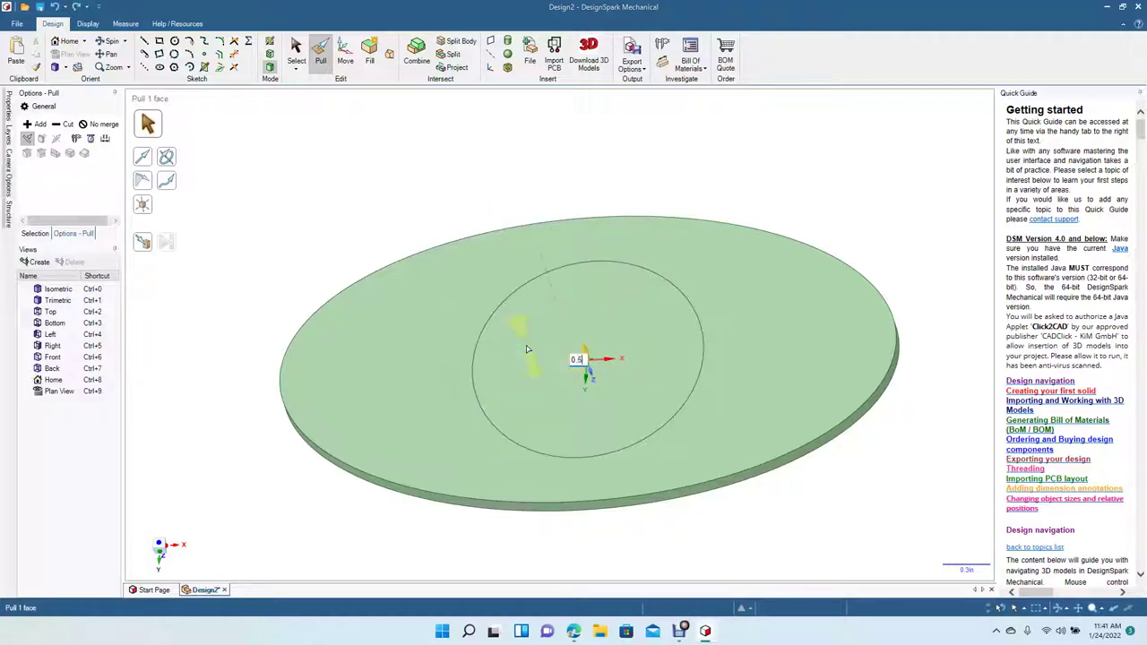
text(.5)
key(Return)
key(Escape)
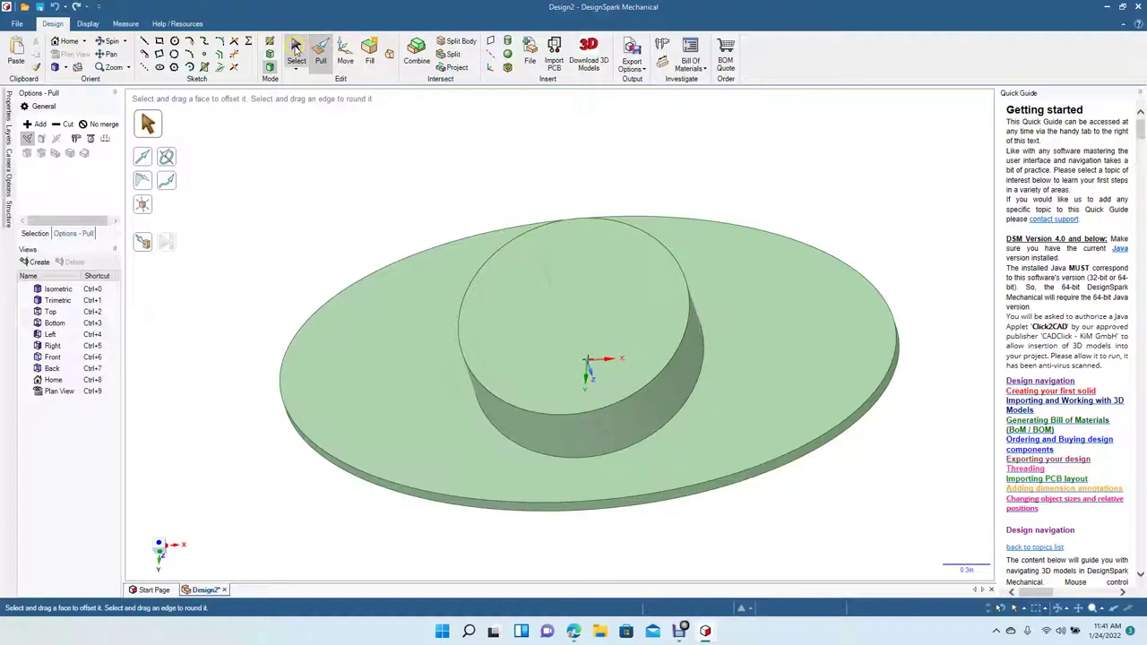
click(296, 54)
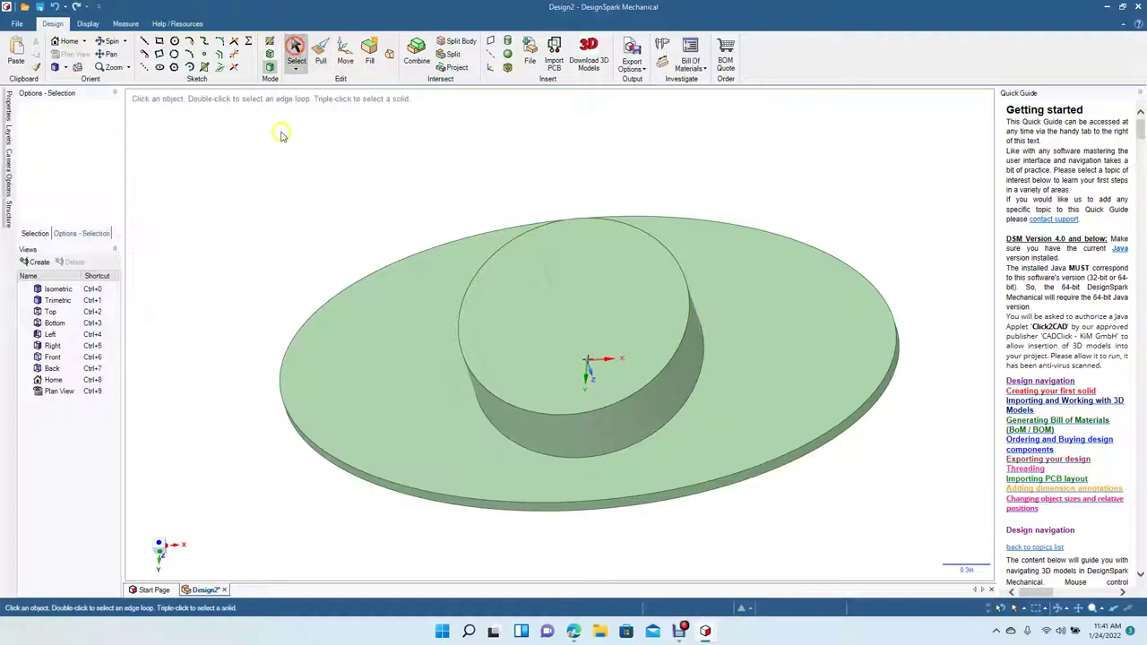
Chamfer the outer rim of the cylinder on the underside by about 0.07 in.
click(322, 52)
click(514, 322)
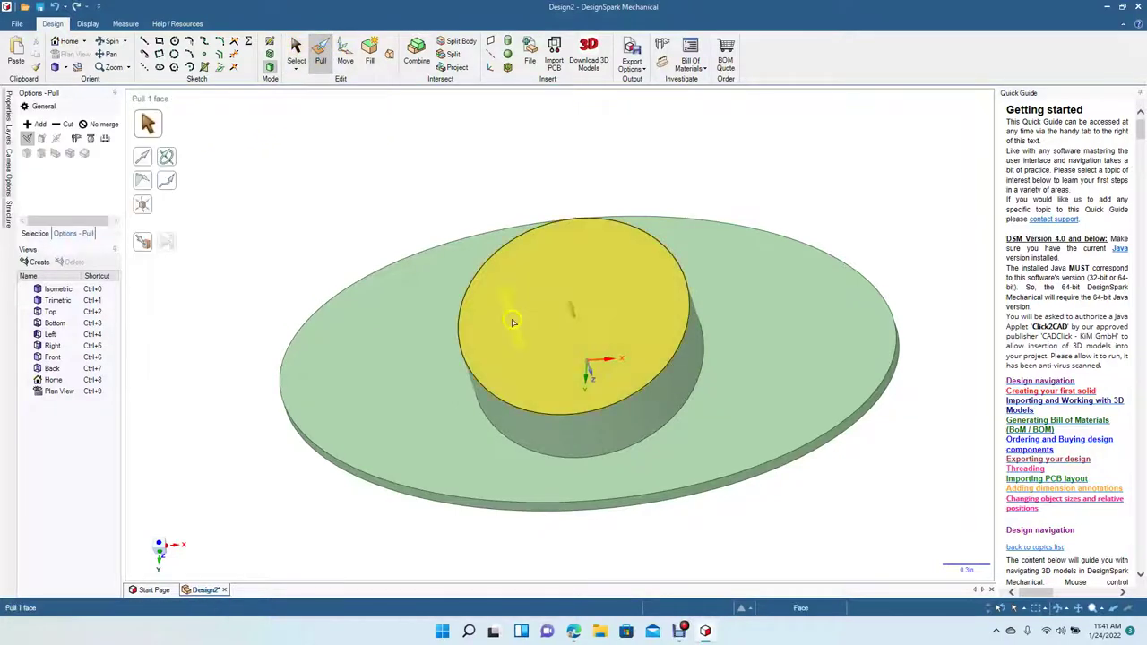
click(478, 378)
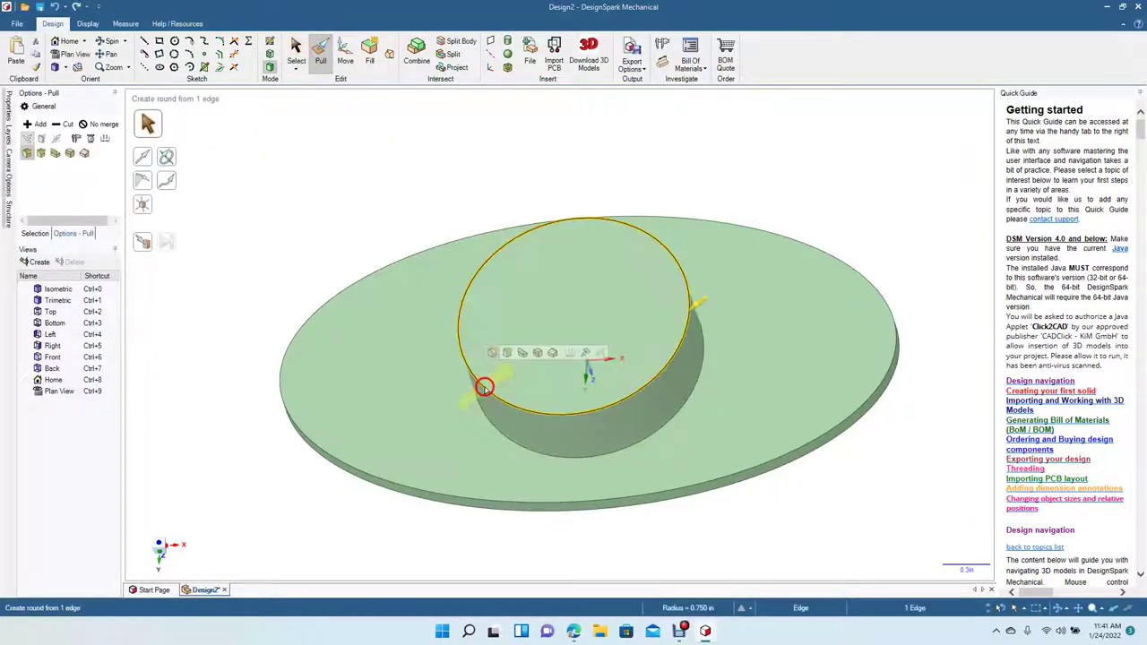
click(40, 153)
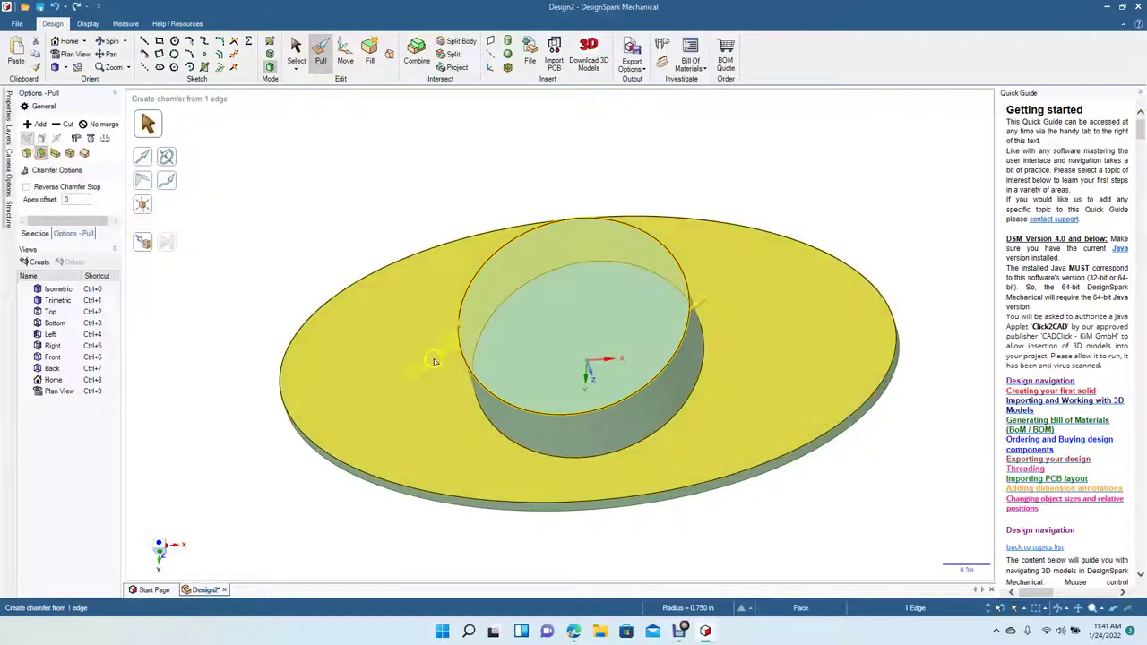
drag(467, 368, 458, 397)
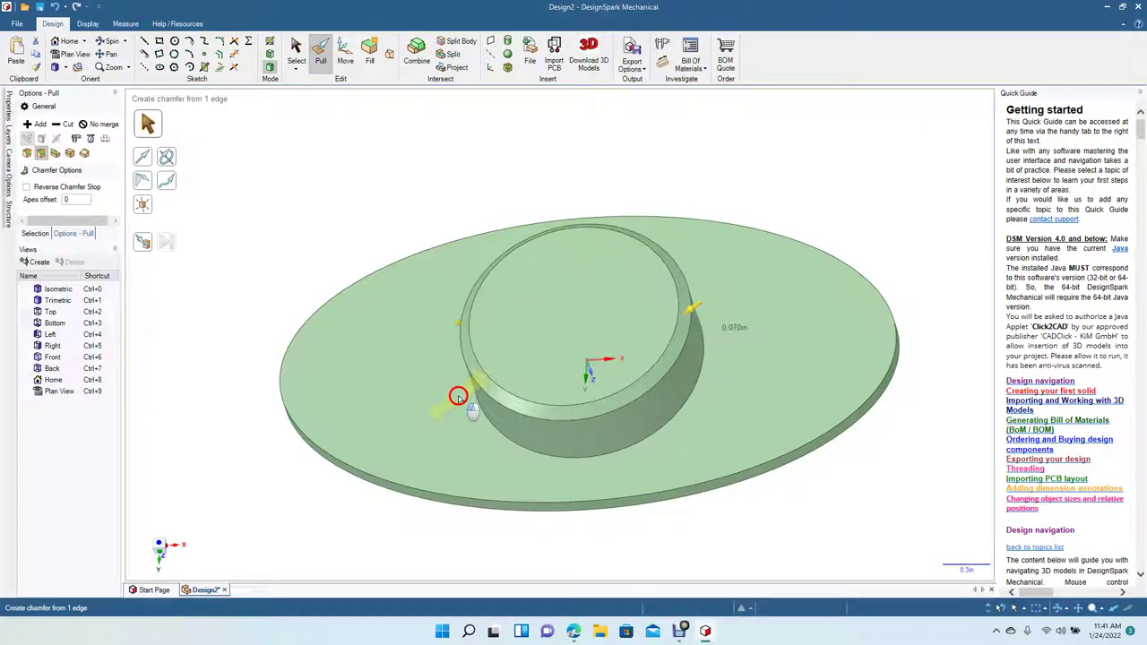
drag(458, 397, 455, 394)
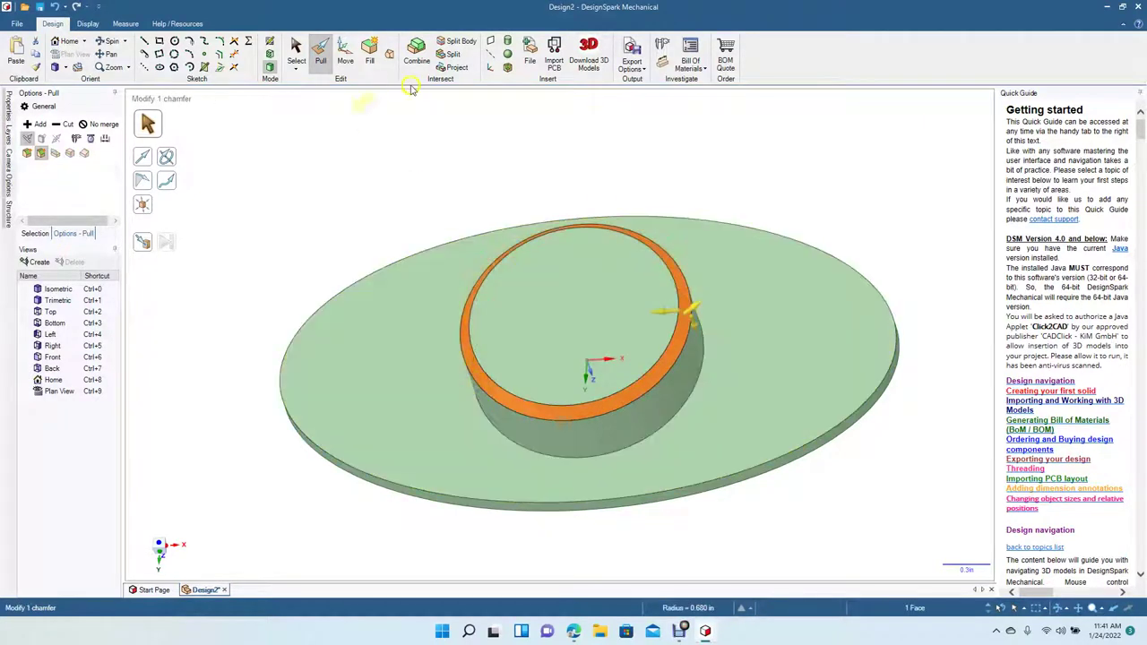
click(291, 49)
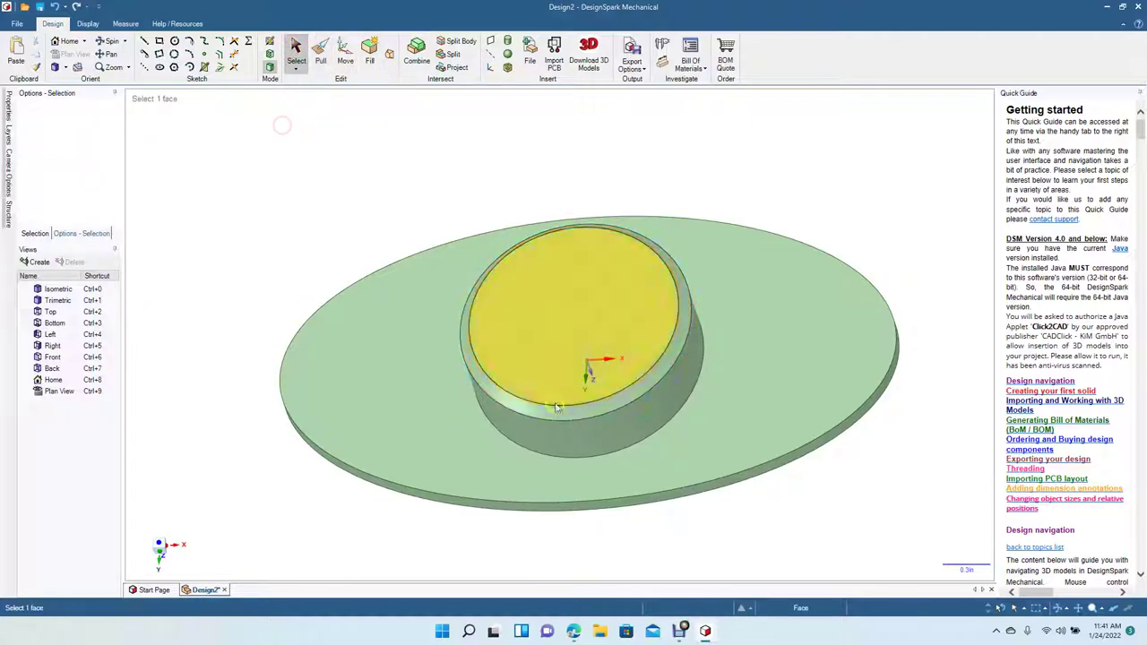
Round the edge where the underside cylinder meets the elliptical base with a 0.05 in radius.
click(593, 458)
key(p)
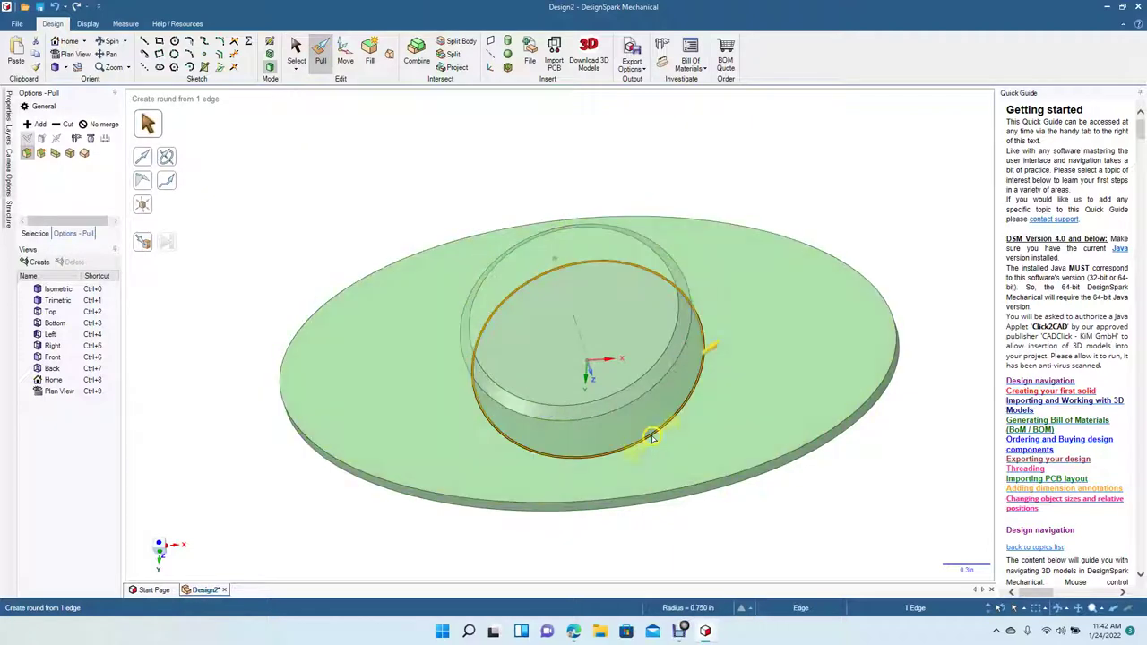
drag(652, 437, 678, 439)
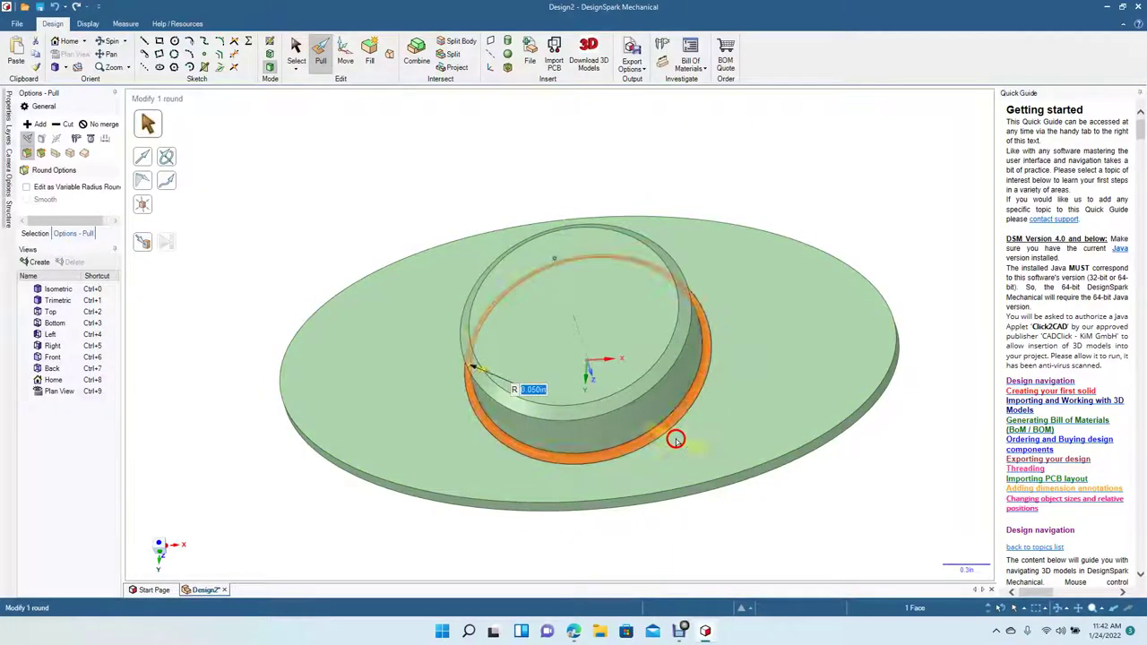
click(296, 49)
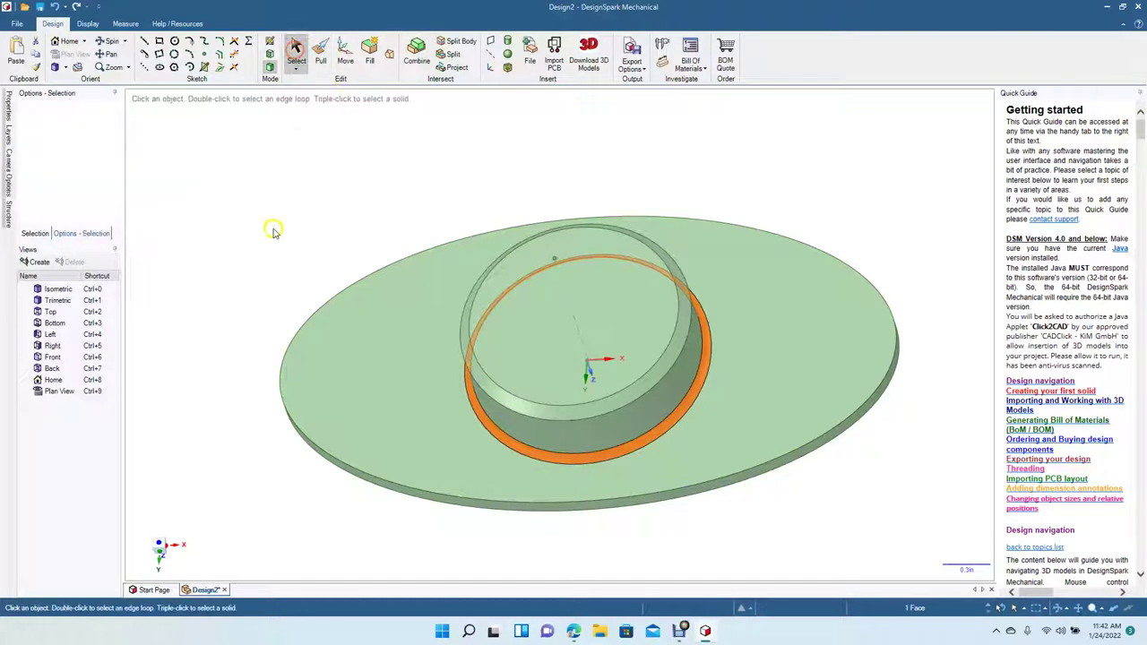
click(273, 229)
Round the outer edge of the elliptical base on the side carrying the bat outline.
click(112, 40)
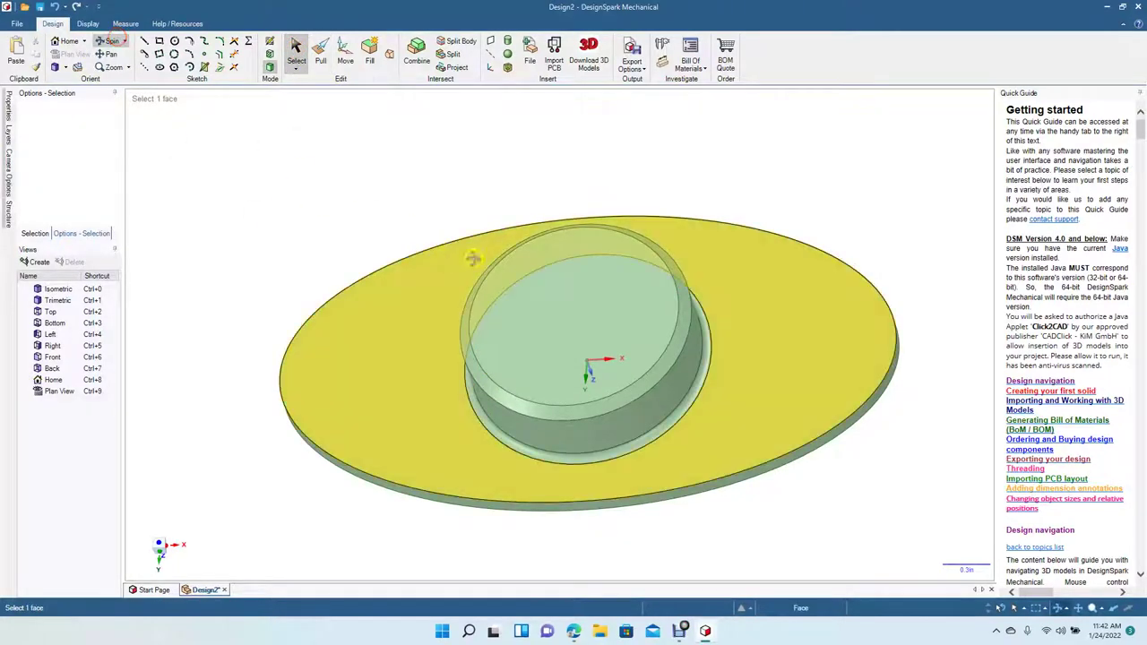
drag(389, 153, 661, 25)
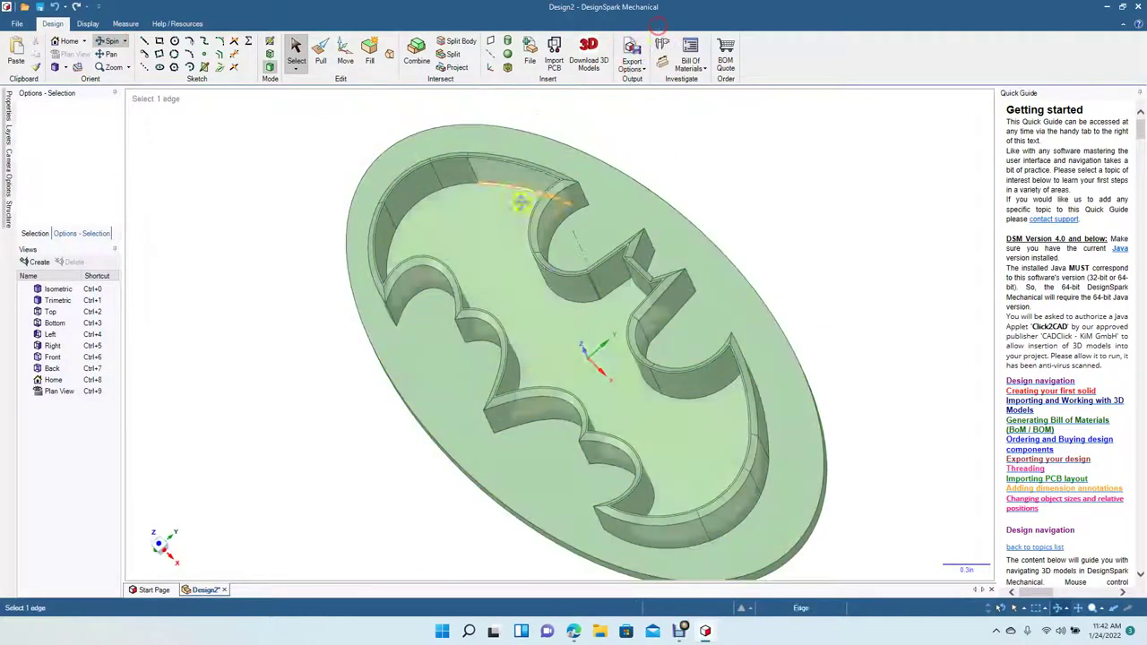
drag(327, 285, 430, 182)
click(318, 52)
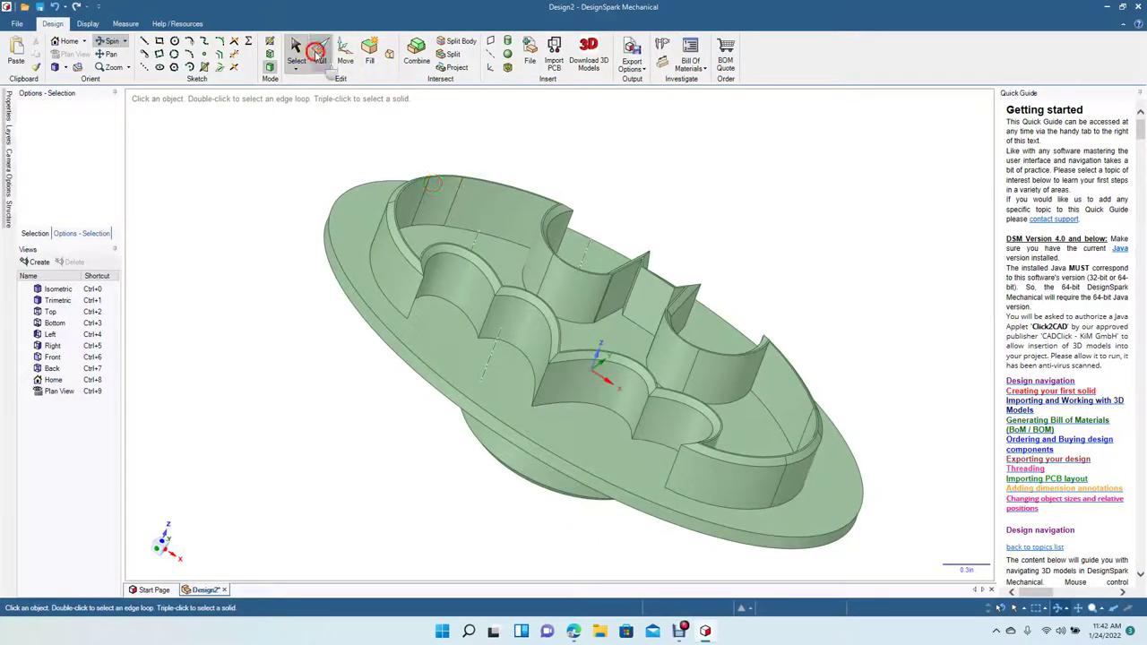
click(363, 298)
click(363, 298)
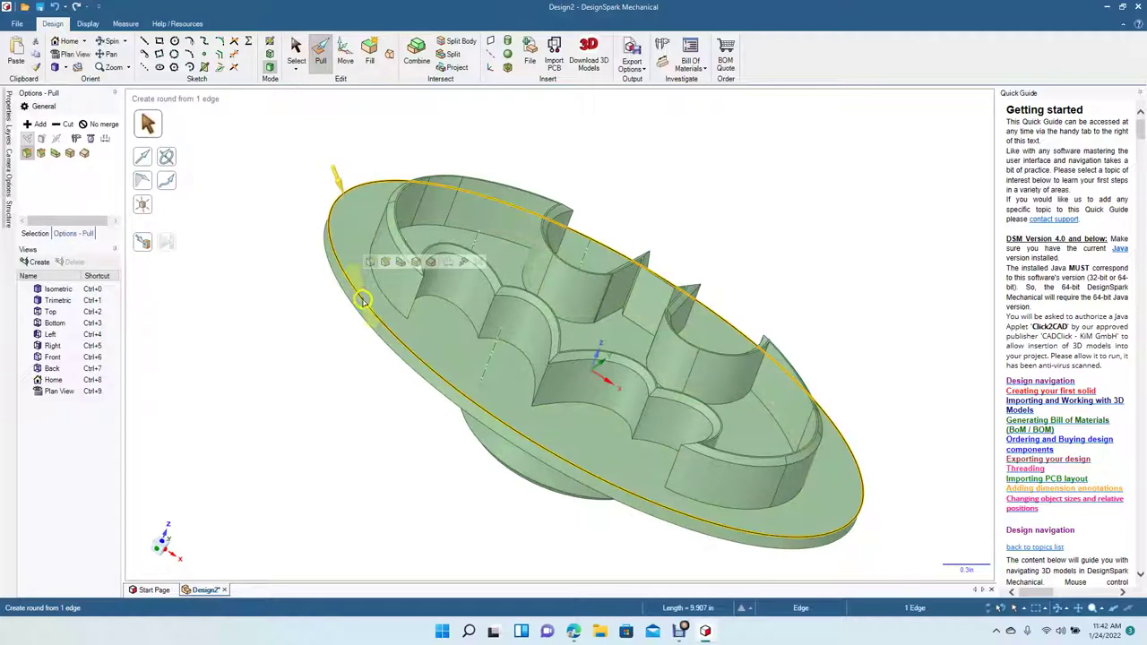
drag(363, 297, 385, 341)
click(363, 332)
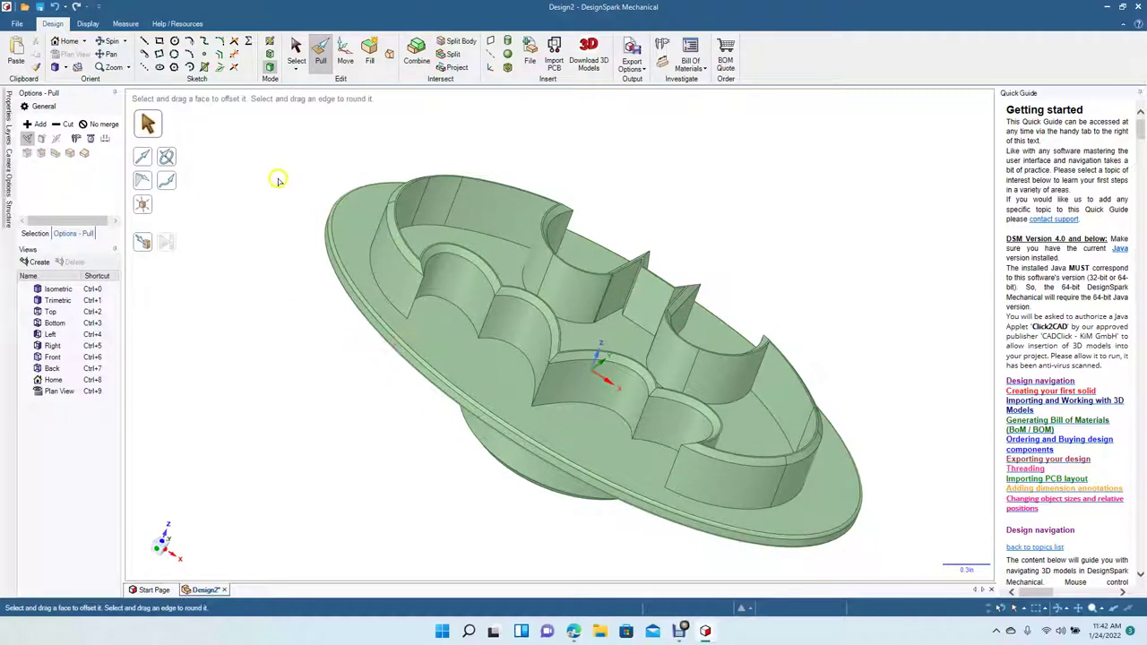
click(292, 47)
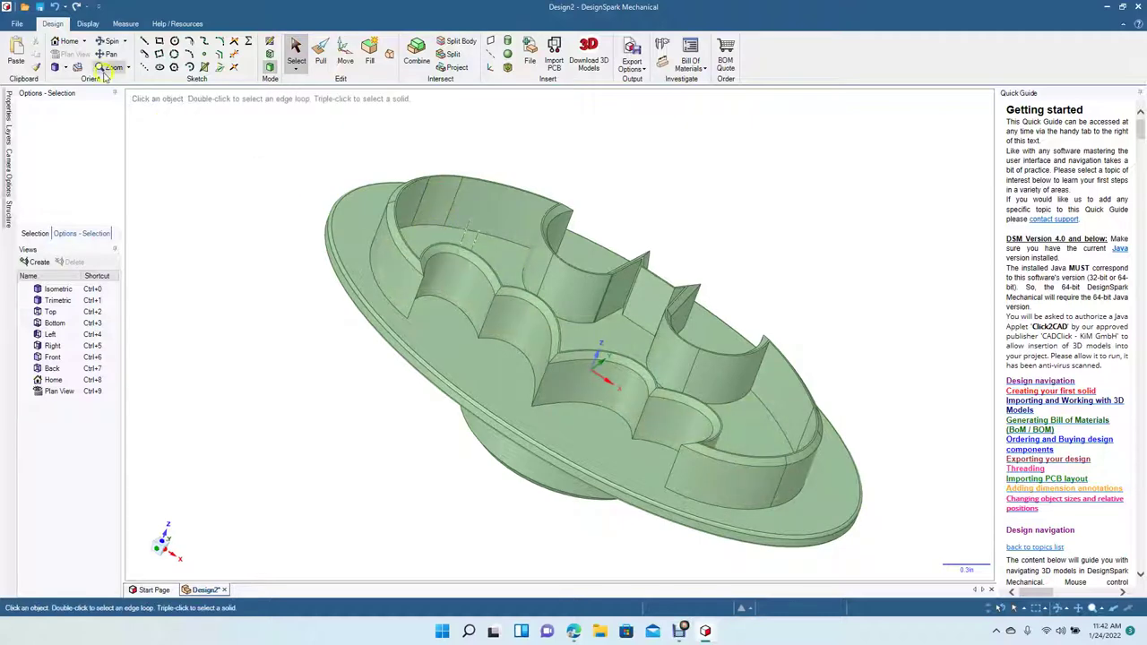
Round the complete inner edge loop where the bat outline's walls meet the interior floor with a 0.02 in radius.
click(108, 41)
drag(182, 170, 166, 232)
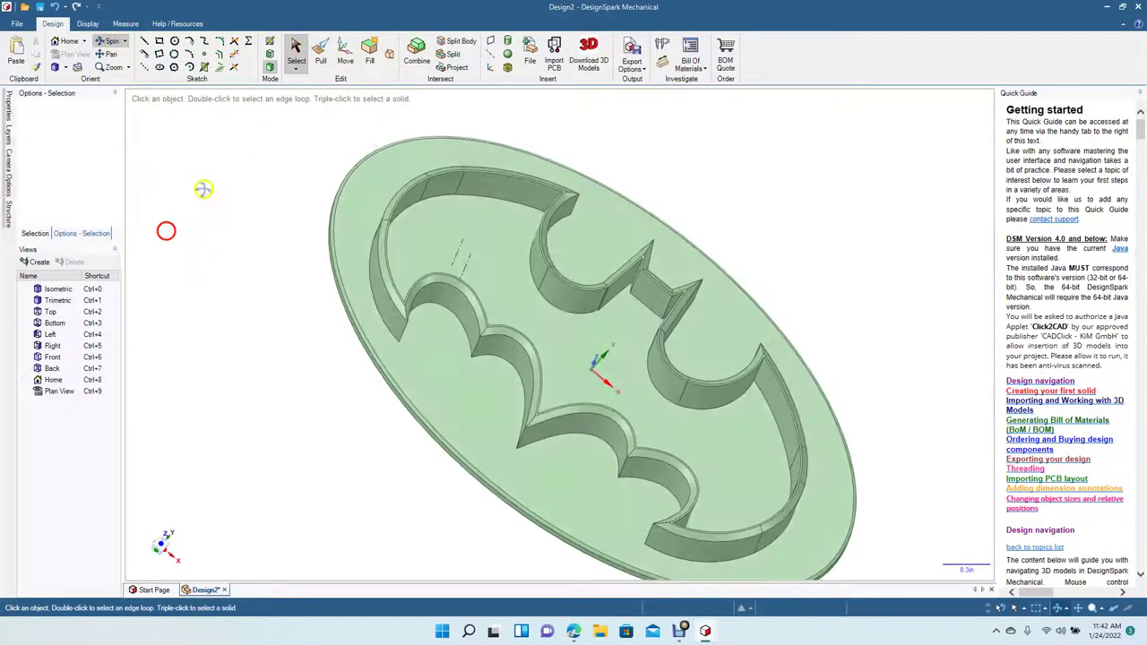
click(298, 50)
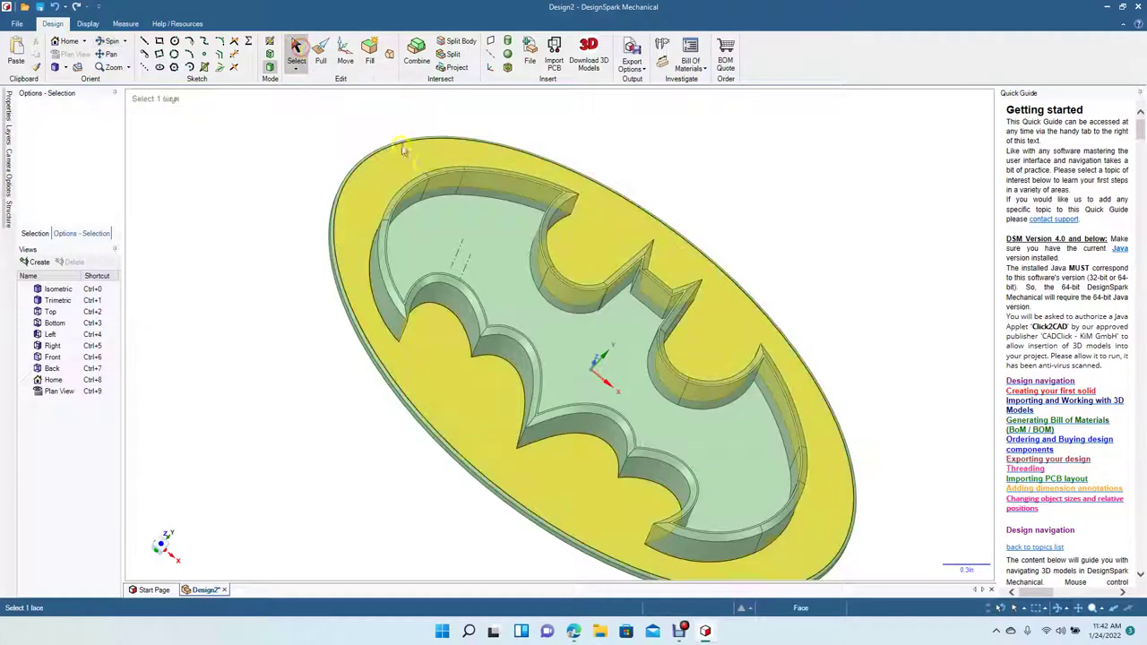
double_click(442, 199)
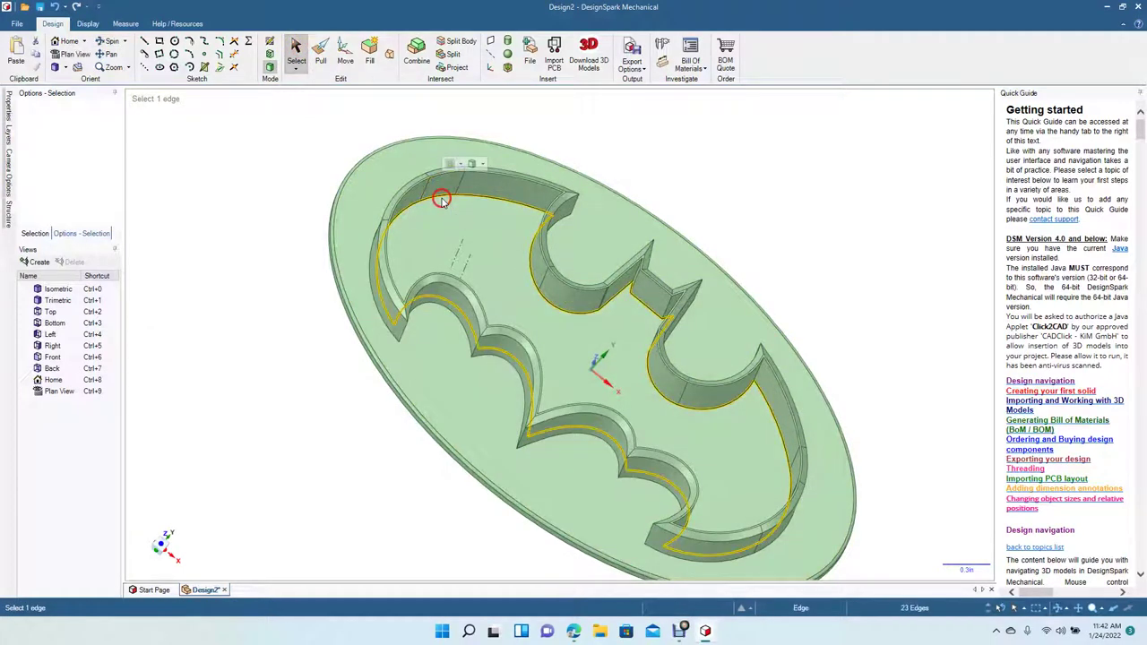
click(320, 52)
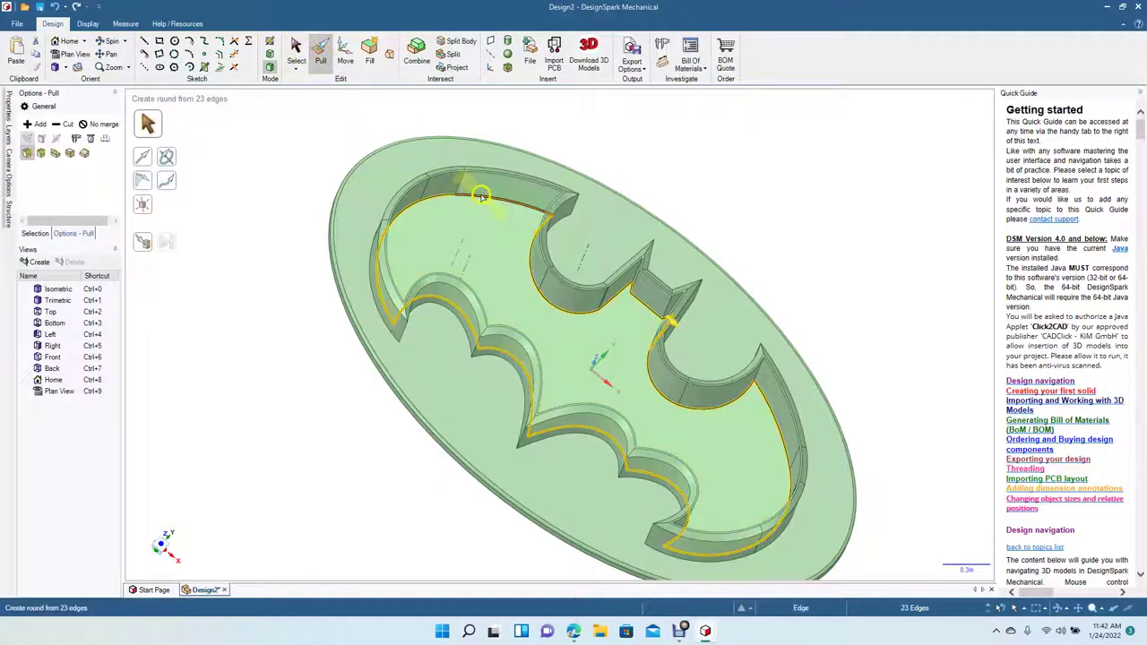
drag(480, 201, 481, 202)
click(295, 52)
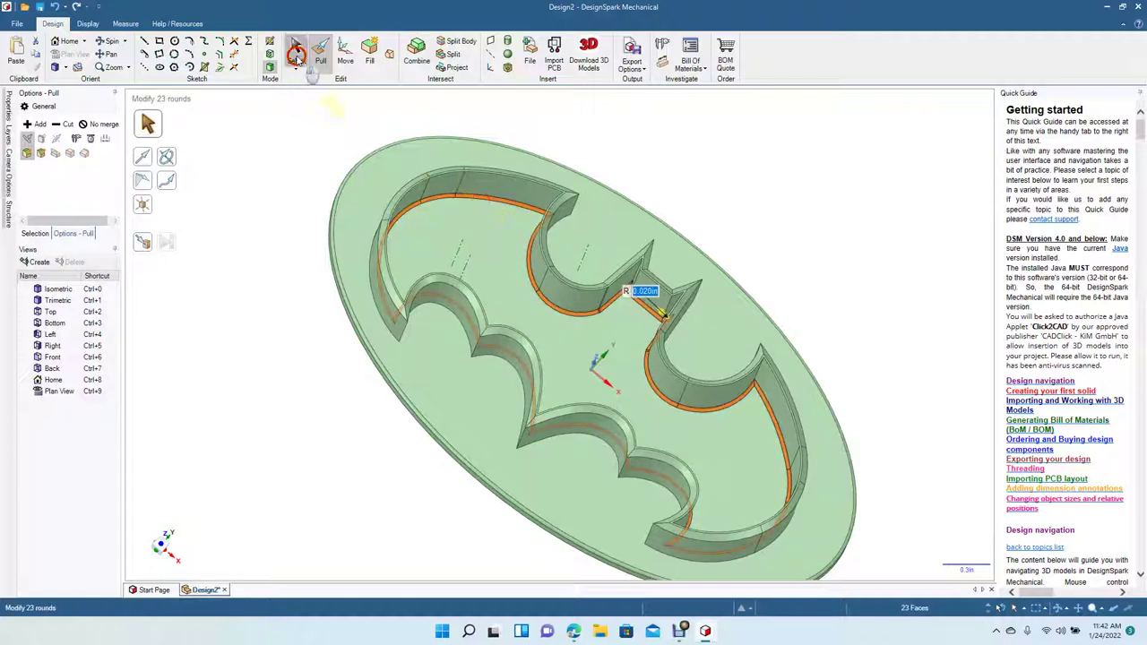
Inspect the rounded bat emblem from the top and at a slight tilt, ending in the Top view.
click(67, 70)
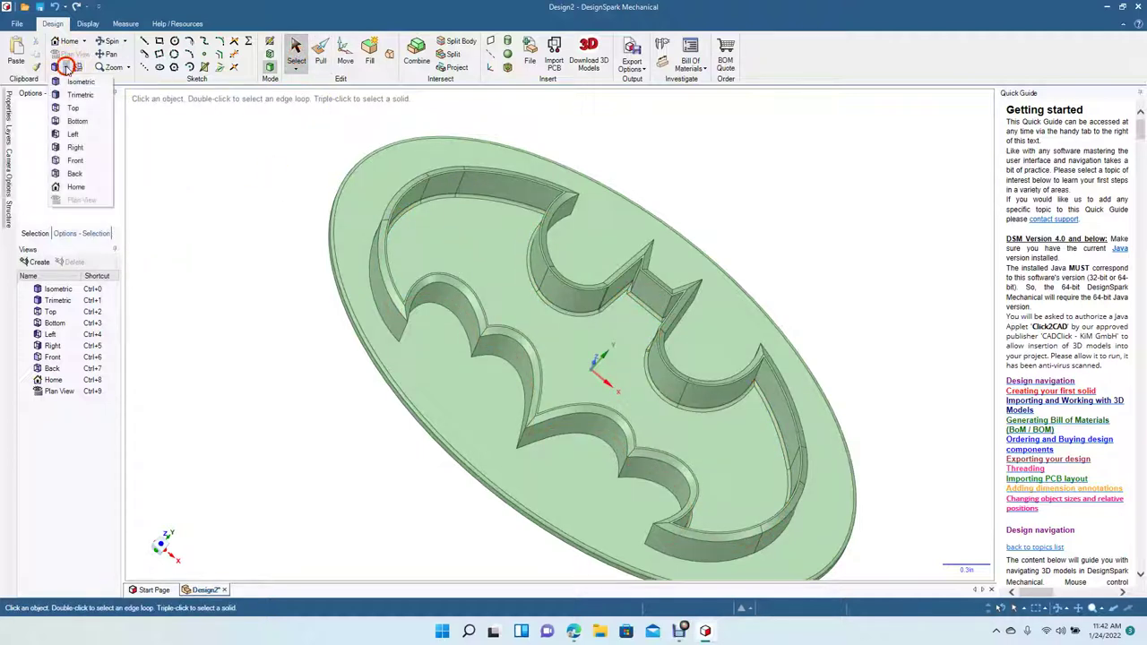
click(76, 105)
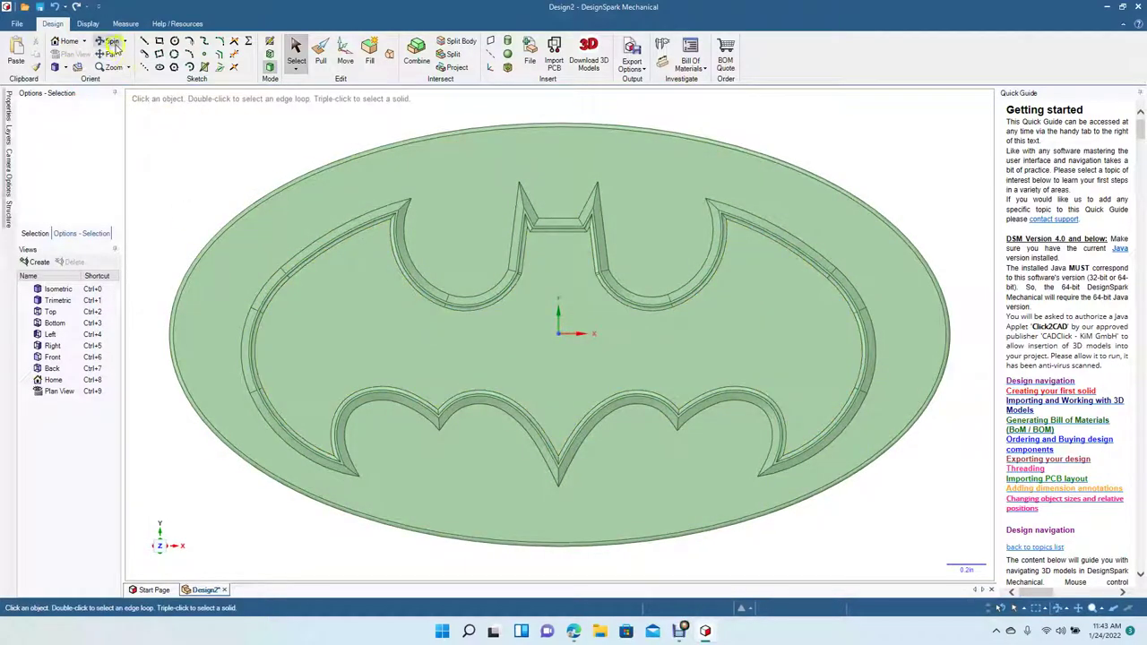
mouse_move(187, 200)
mouse_down()
mouse_move(187, 146)
mouse_move(174, 146)
mouse_move(218, 187)
mouse_move(171, 210)
mouse_move(159, 190)
mouse_move(185, 153)
mouse_move(181, 96)
mouse_move(167, 131)
mouse_move(162, 91)
mouse_move(187, 124)
mouse_move(227, 139)
mouse_move(225, 165)
mouse_move(257, 162)
mouse_move(197, 155)
mouse_move(166, 133)
mouse_move(203, 195)
mouse_move(300, 207)
mouse_move(200, 185)
mouse_up()
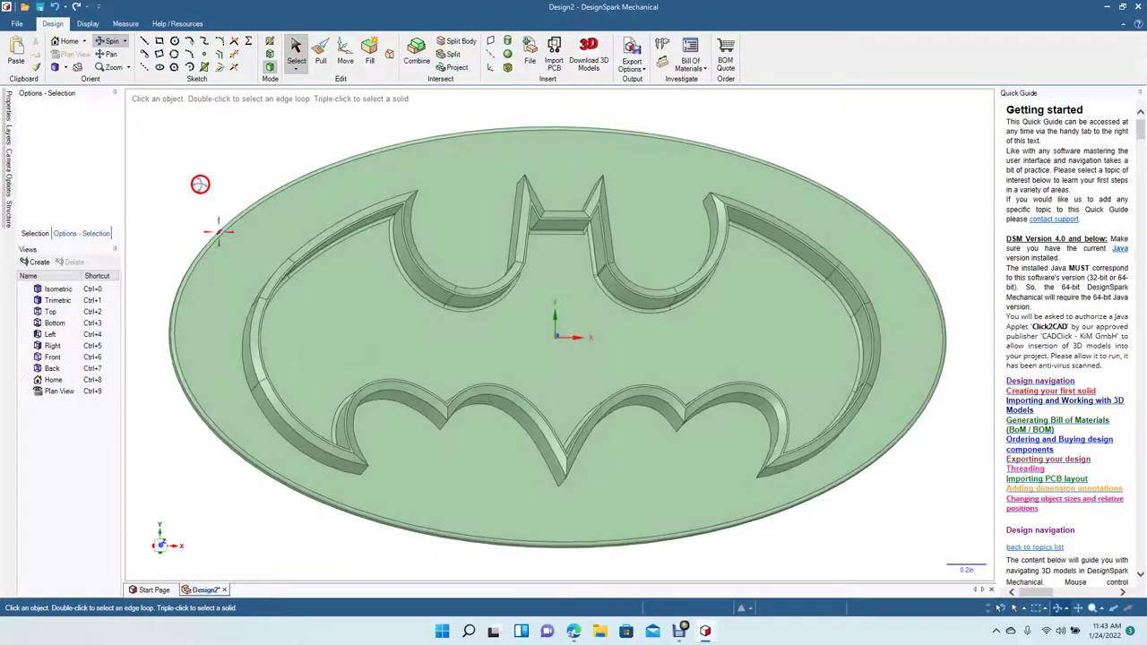
click(67, 68)
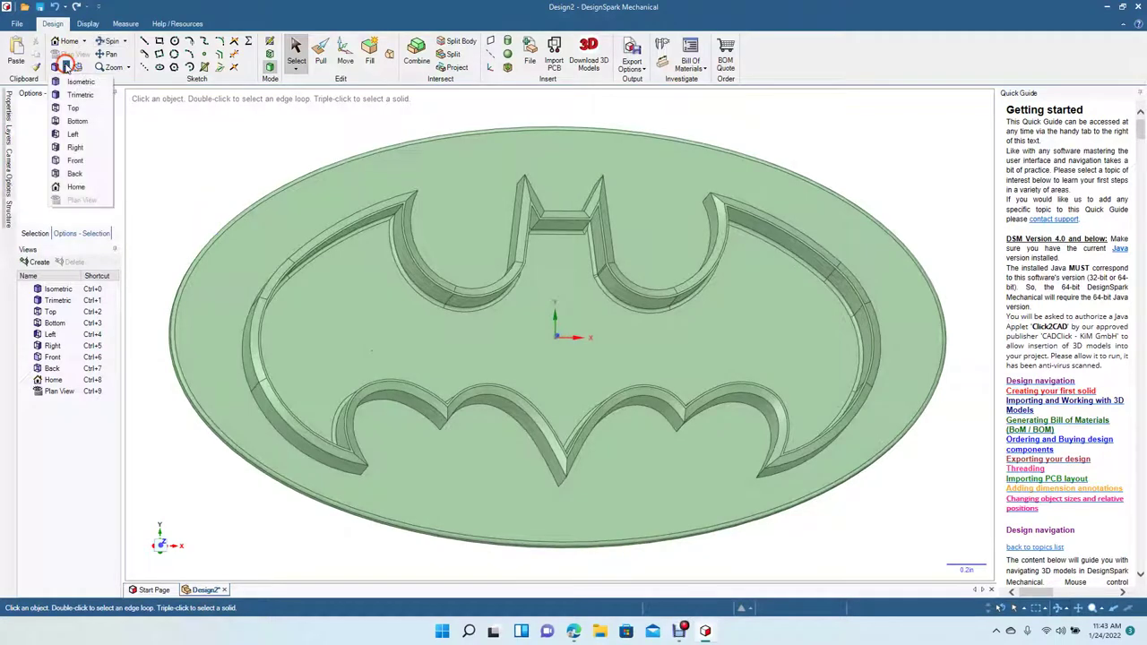
click(77, 108)
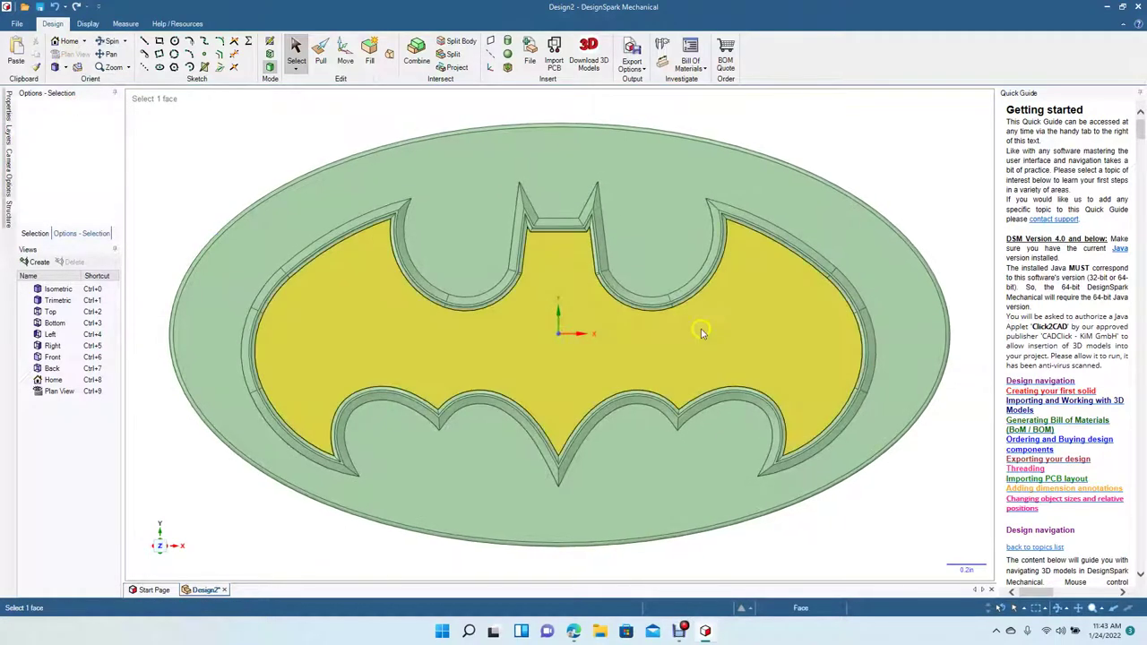